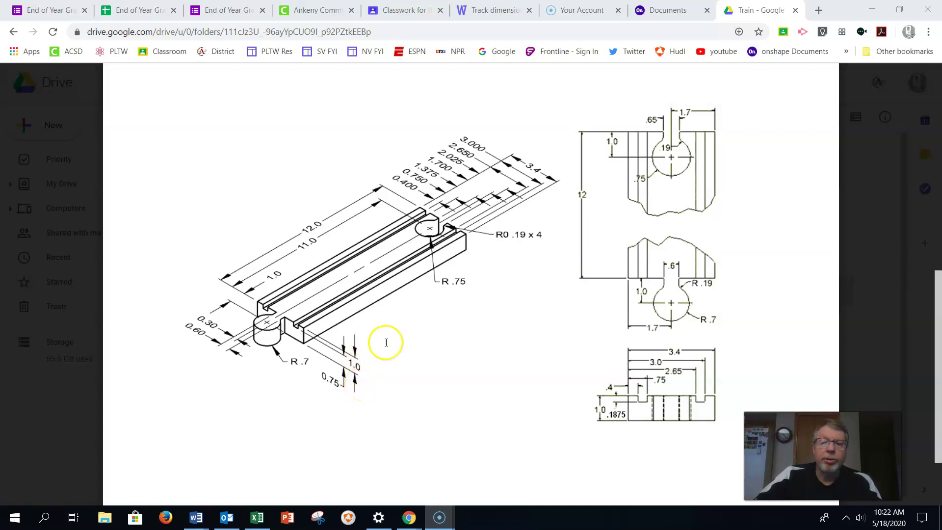
- Switch to Onshape and create a new document named "onshape track"
{"action": "left_click", "coordinate": [660, 9]}
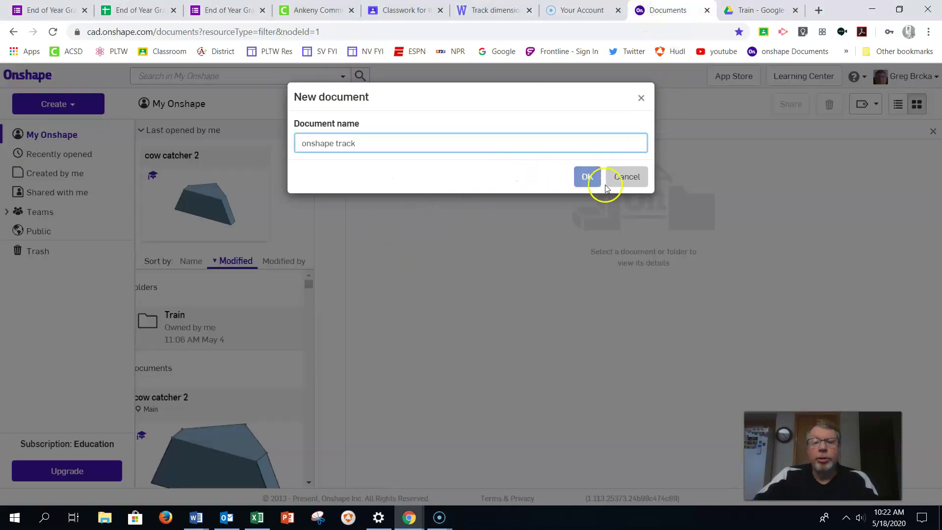
{"action": "left_click", "coordinate": [587, 176]}
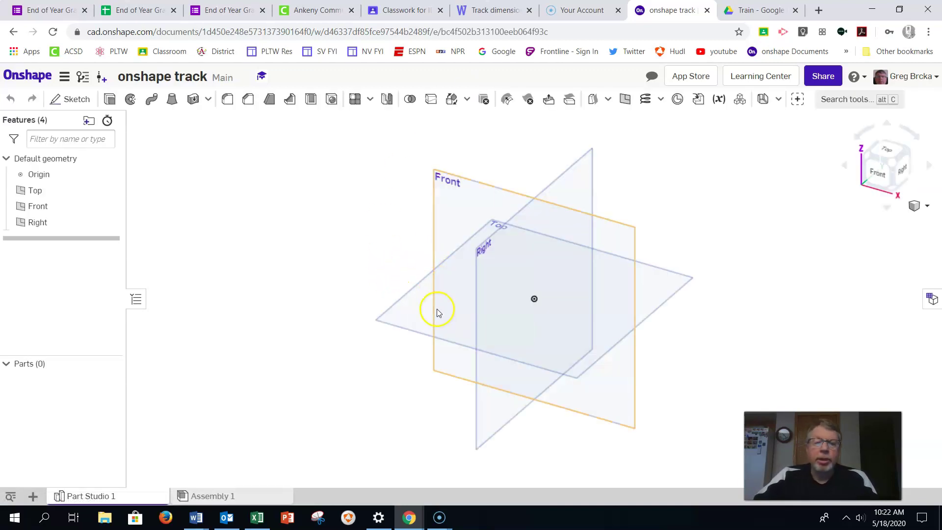
- Start a sketch on the Top plane, view it face-on and hide the default planes
{"action": "left_click", "coordinate": [420, 288]}
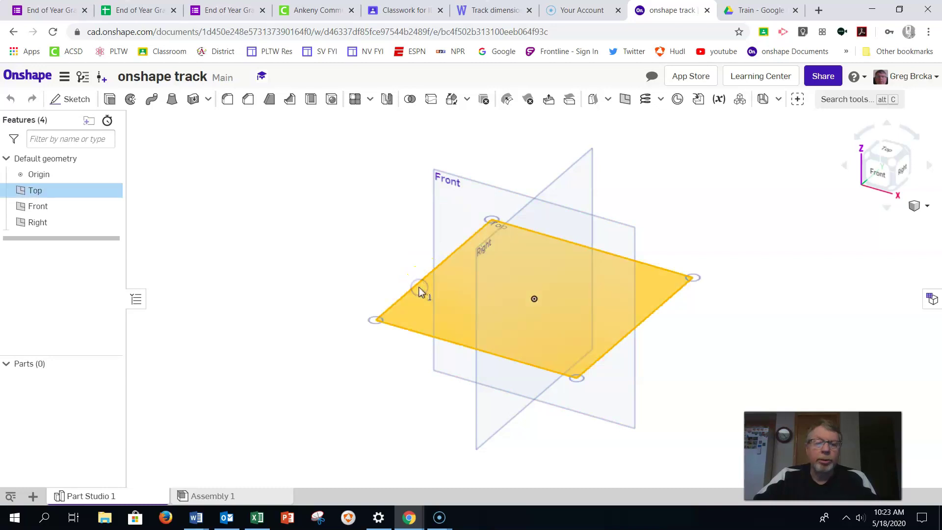
{"action": "left_click", "coordinate": [77, 99]}
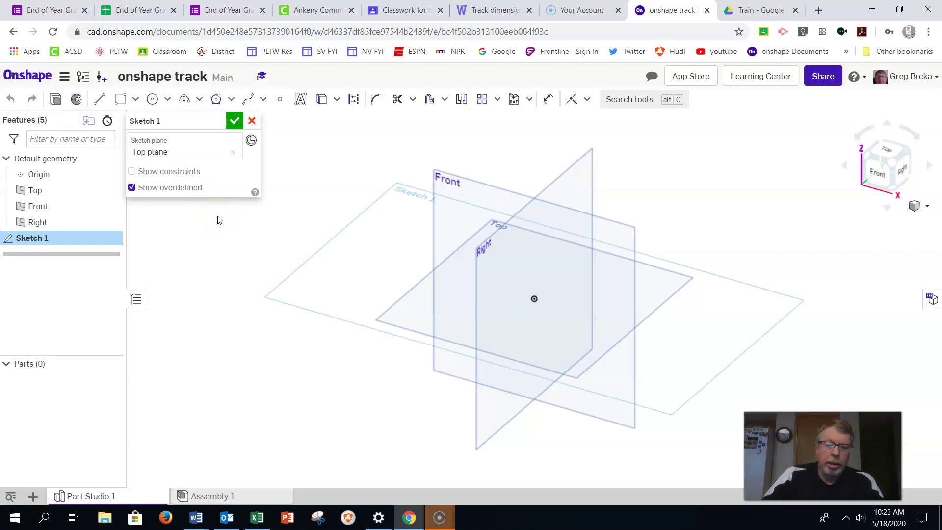
{"action": "key", "text": "n"}
{"action": "key", "text": "p"}
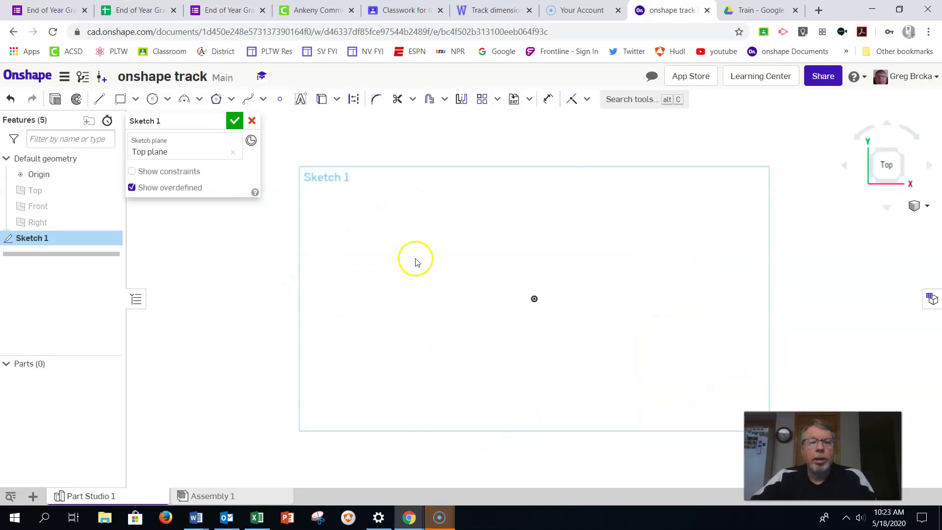
- Draw a horizontal line 12 in long, extending right from the origin
{"action": "left_click", "coordinate": [99, 98]}
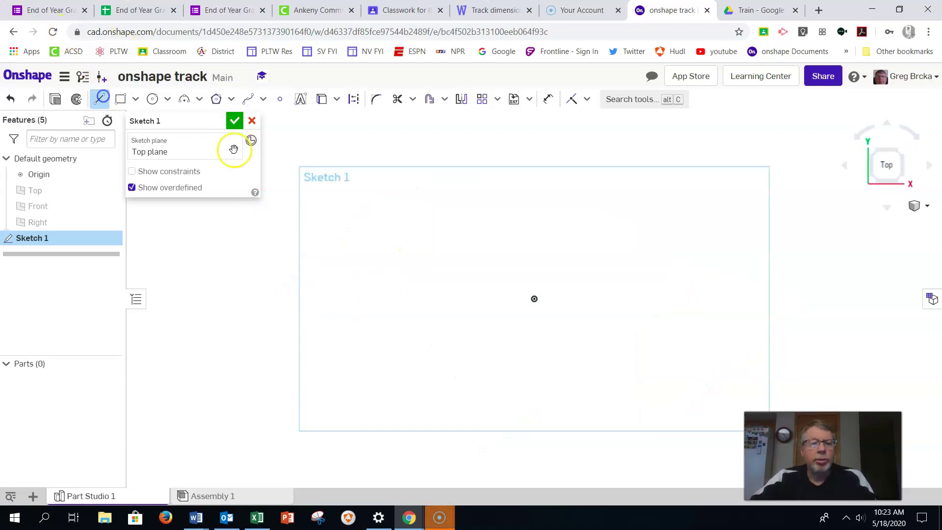
{"action": "left_click", "coordinate": [534, 299]}
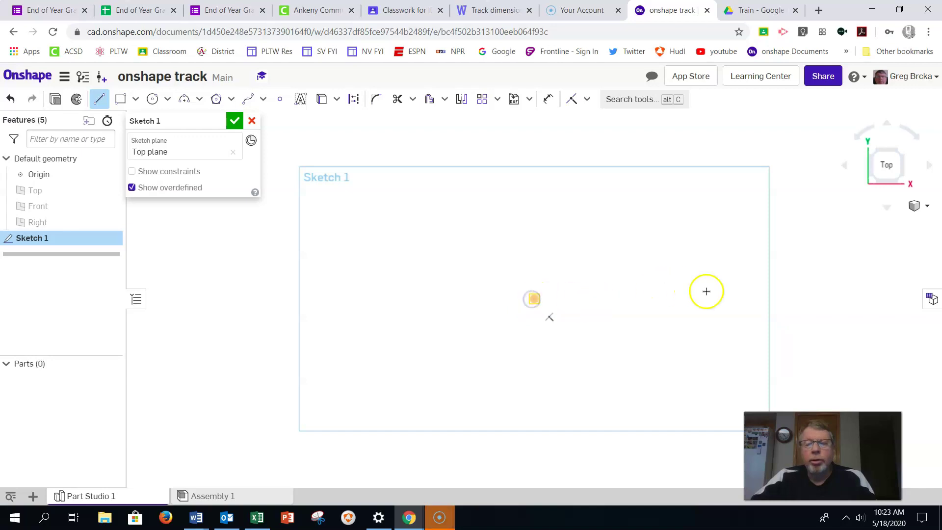
{"action": "left_click", "coordinate": [740, 295]}
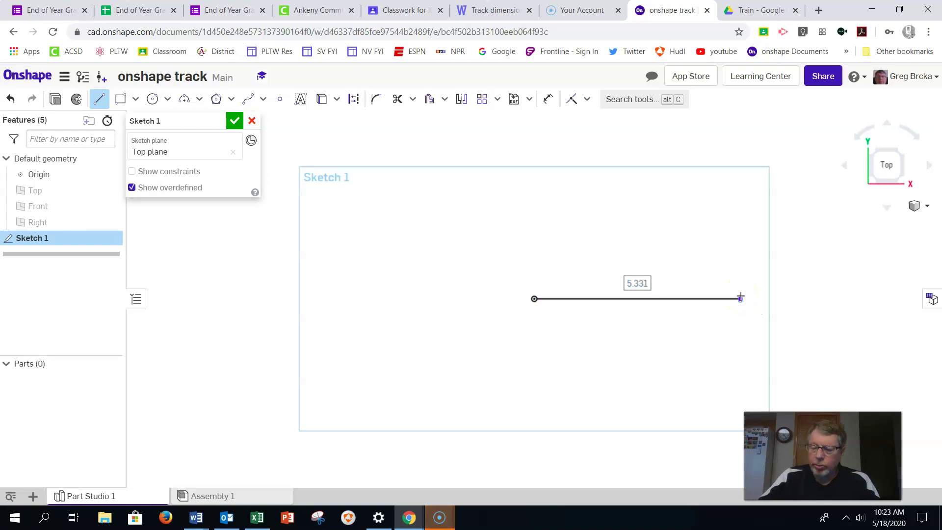
{"action": "type", "text": "12"}
{"action": "key", "text": "Return"}
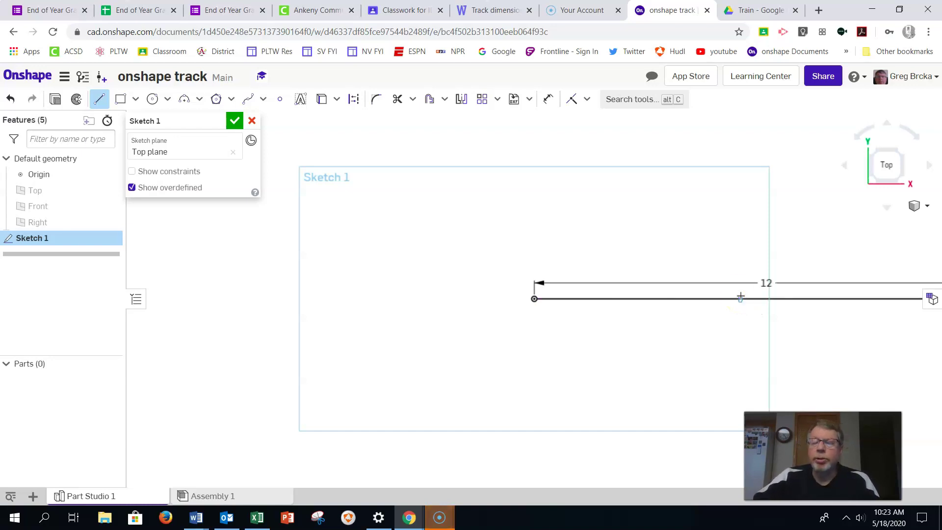
- Draw a vertical line 3 in long upward from the right end of the horizontal line
{"action": "scroll", "coordinate": [700, 359], "scroll_direction": "up", "scroll_amount": 3}
{"action": "scroll", "coordinate": [616, 351], "scroll_direction": "up", "scroll_amount": 5}
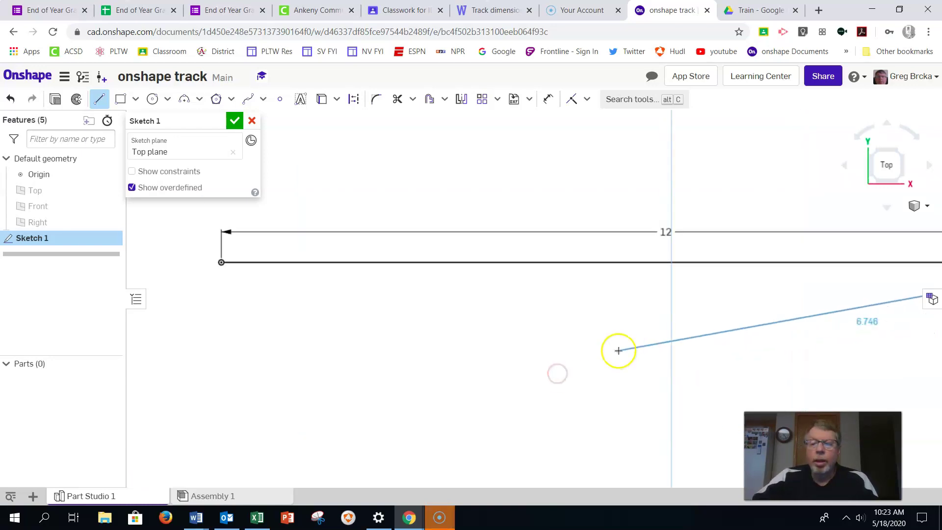
{"action": "scroll", "coordinate": [619, 353], "scroll_direction": "down", "scroll_amount": 5}
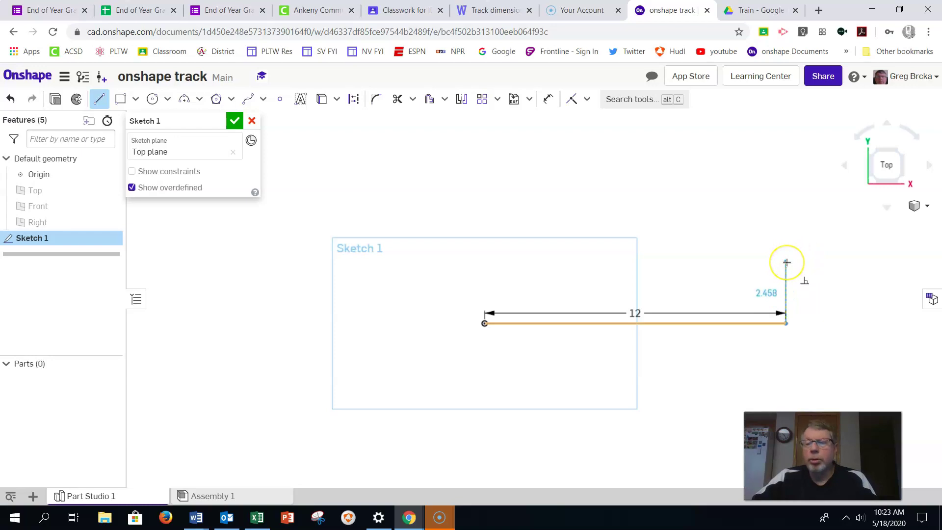
{"action": "left_click", "coordinate": [786, 262]}
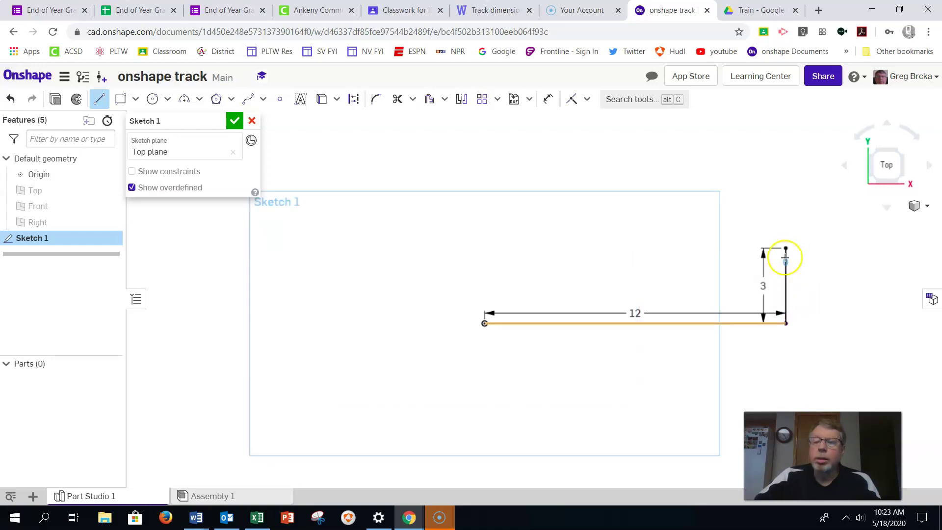
{"action": "key", "text": "Escape"}
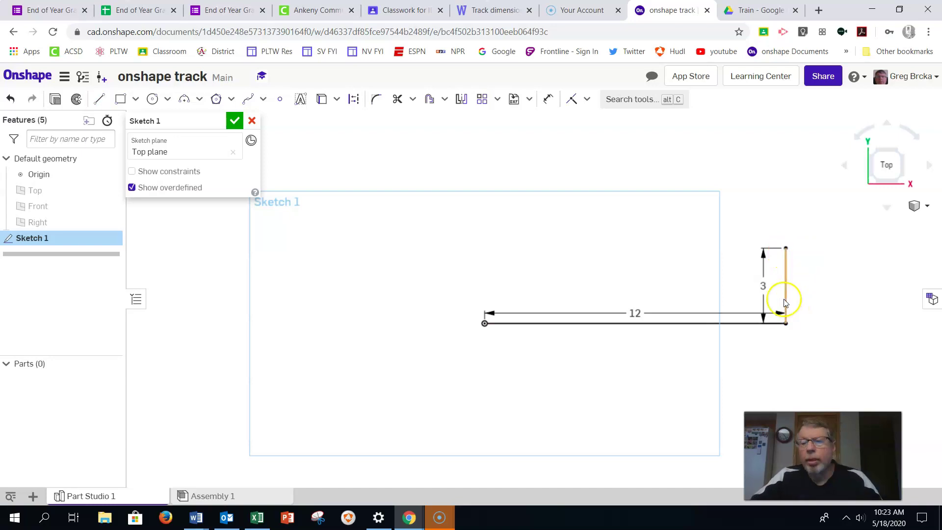
- Set the vertical line's length to 3.4 in
{"action": "double_click", "coordinate": [762, 287]}
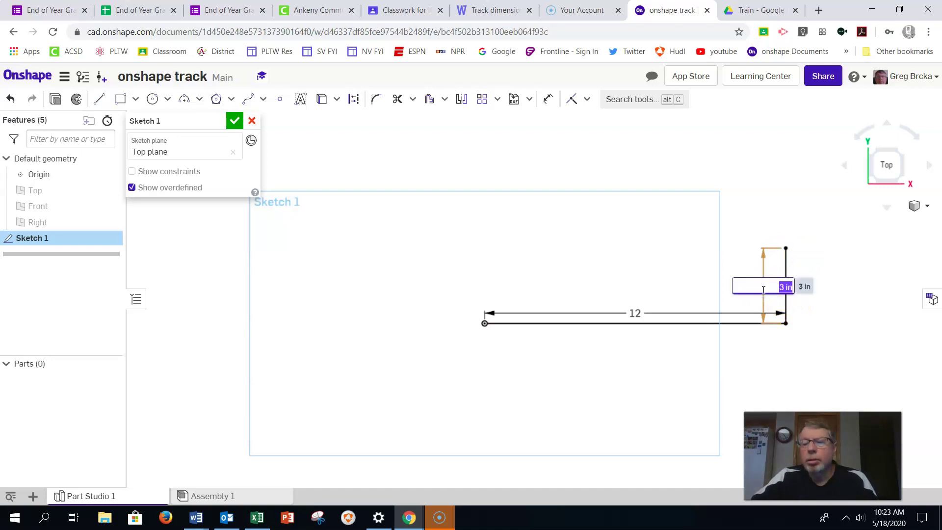
{"action": "type", "text": "3.4"}
{"action": "key", "text": "Return"}
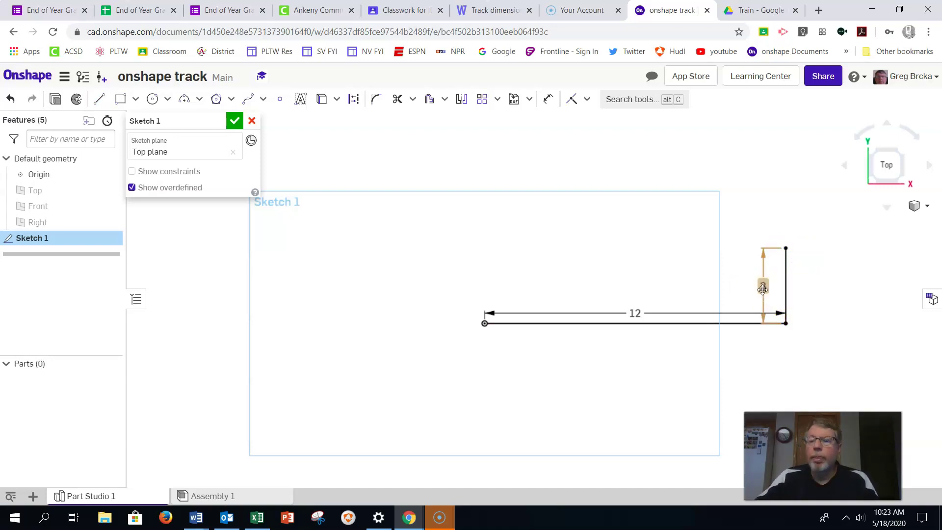
- Close the rectangle with a top line aligned above the origin and a left line down to the origin, and finish the sketch
{"action": "left_click", "coordinate": [99, 98]}
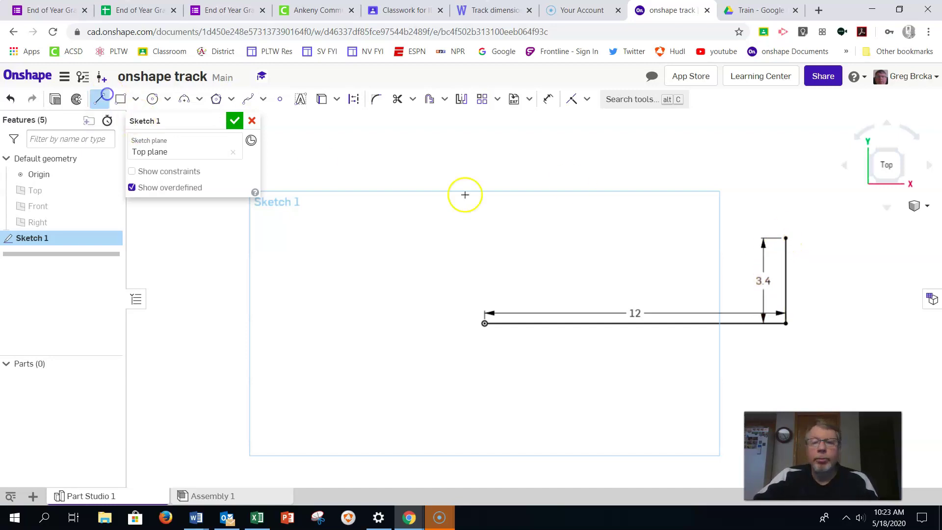
{"action": "left_click", "coordinate": [786, 238]}
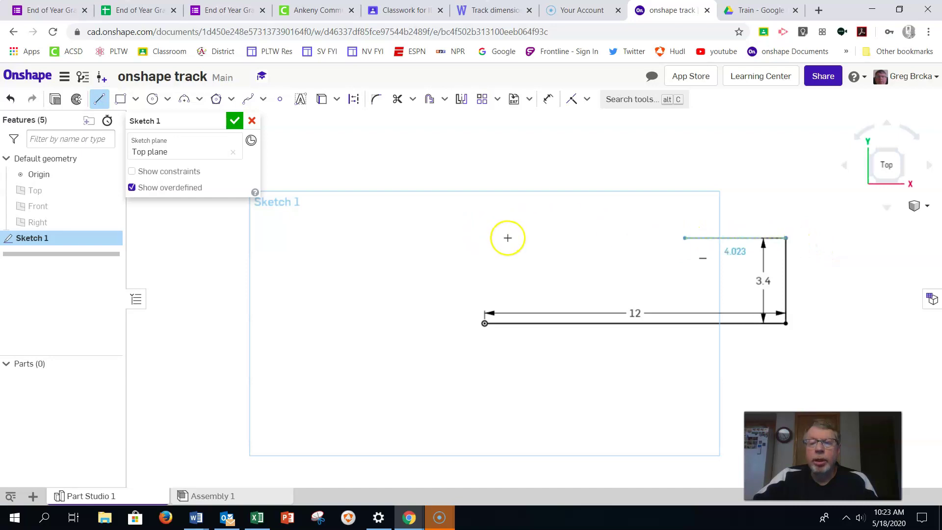
{"action": "left_click", "coordinate": [485, 239]}
{"action": "left_click", "coordinate": [485, 325]}
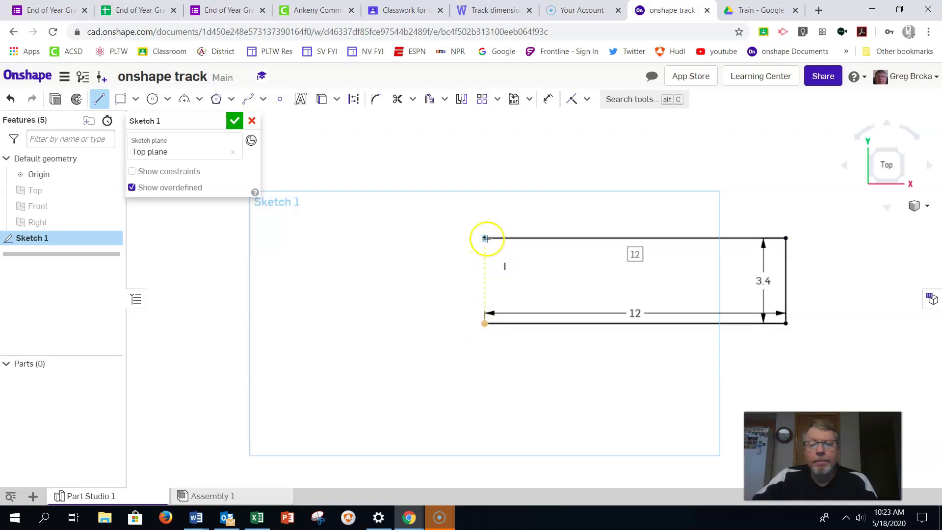
{"action": "left_click_drag", "start_coordinate": [484, 238], "coordinate": [485, 322]}
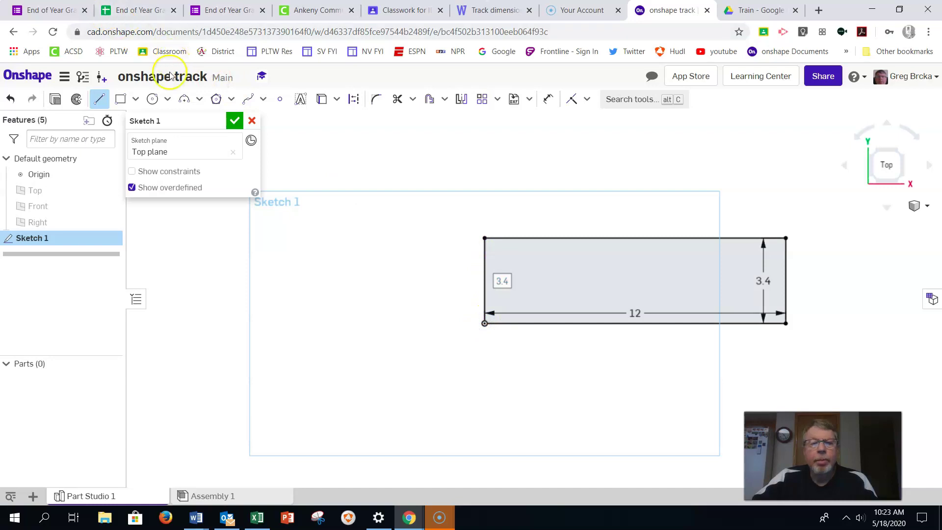
{"action": "left_click", "coordinate": [235, 120]}
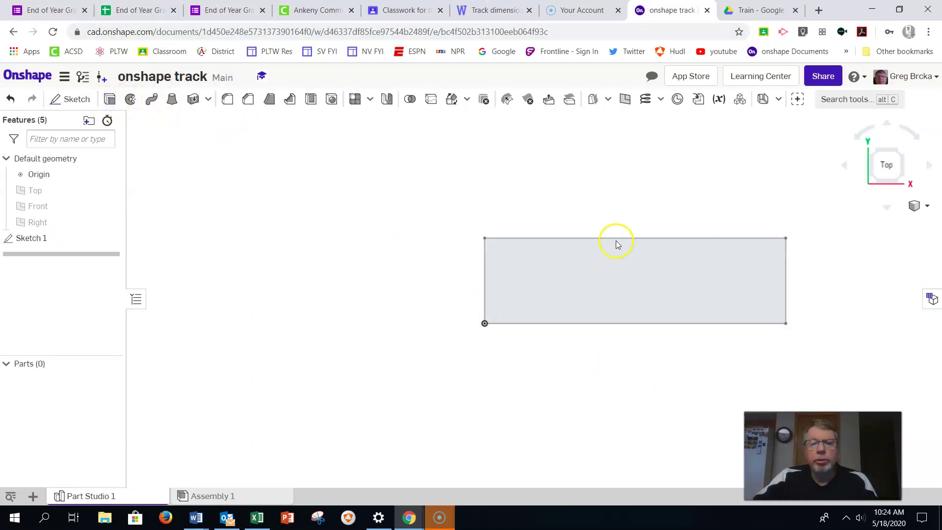
- Extrude the rectangle as a new solid with a blind depth of 1 in
{"action": "left_click", "coordinate": [607, 272]}
{"action": "key", "text": "shift+e"}
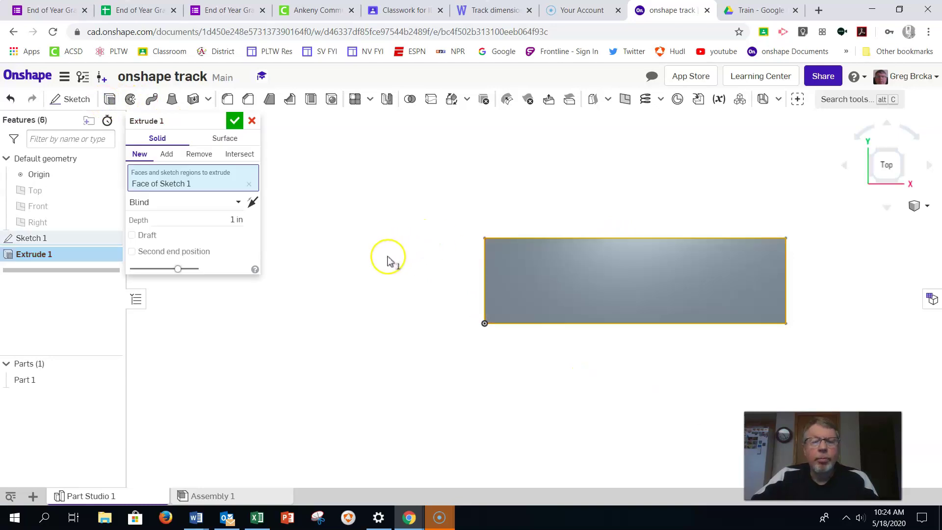
{"action": "left_click", "coordinate": [234, 121]}
- Consult the end view in the track dimensions drawing and start a sketch on the block's left end face, viewed face-on with its long edge horizontal
{"action": "right_click_drag", "start_coordinate": [496, 216], "coordinate": [520, 217]}
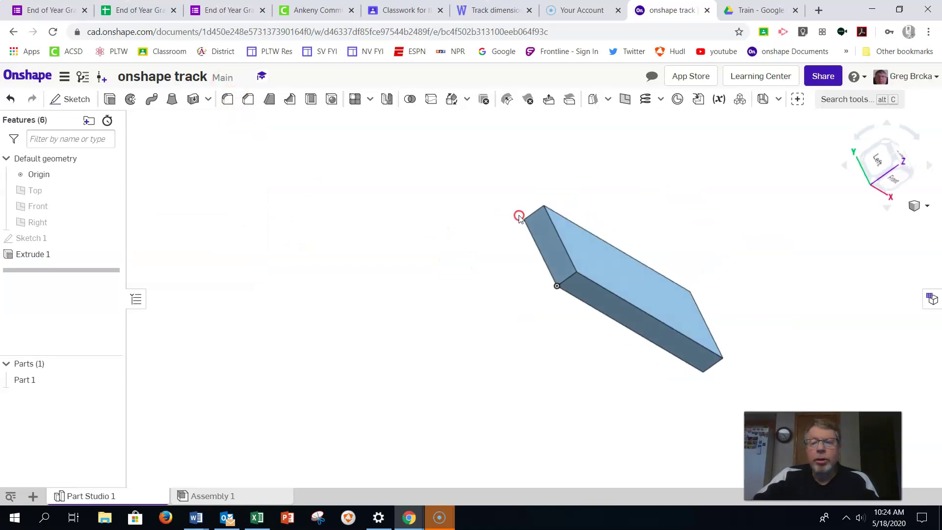
{"action": "left_click", "coordinate": [540, 237]}
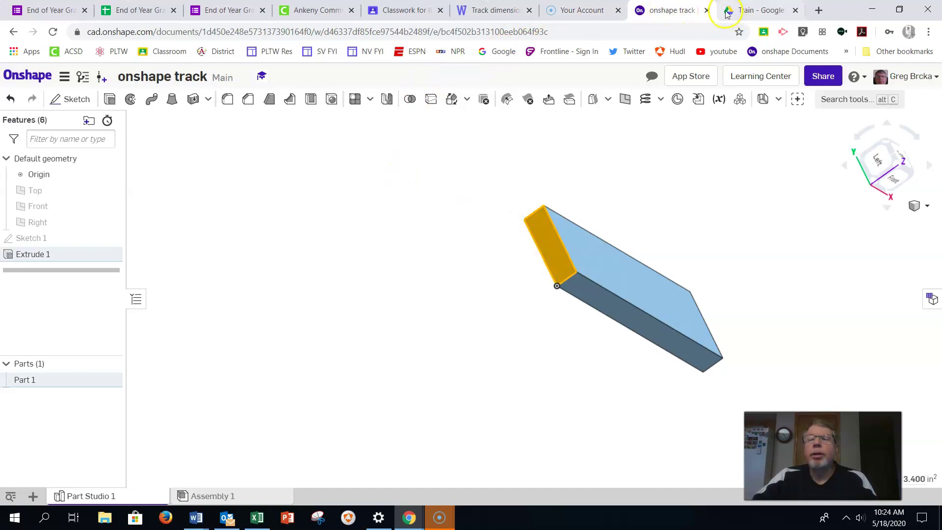
{"action": "left_click_drag", "start_coordinate": [736, 11], "coordinate": [668, 15]}
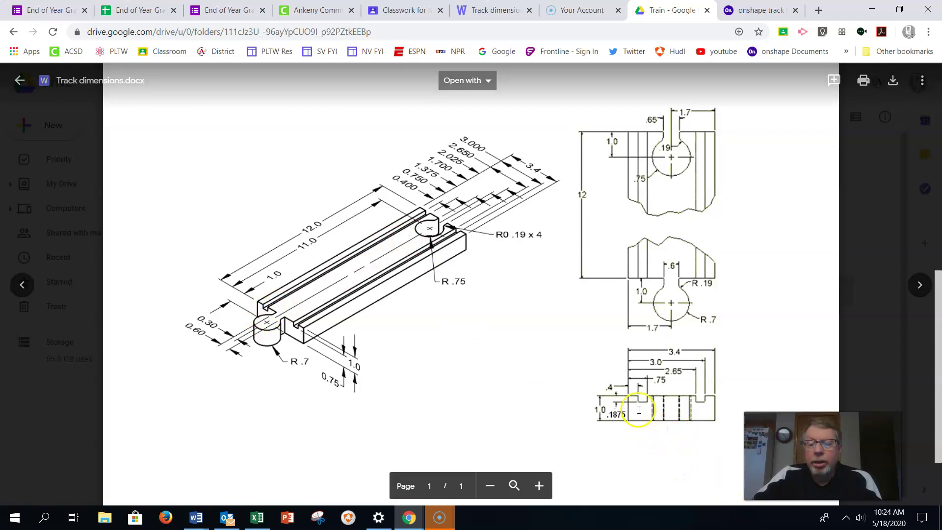
{"action": "scroll", "coordinate": [636, 405], "scroll_direction": "down", "scroll_amount": 1}
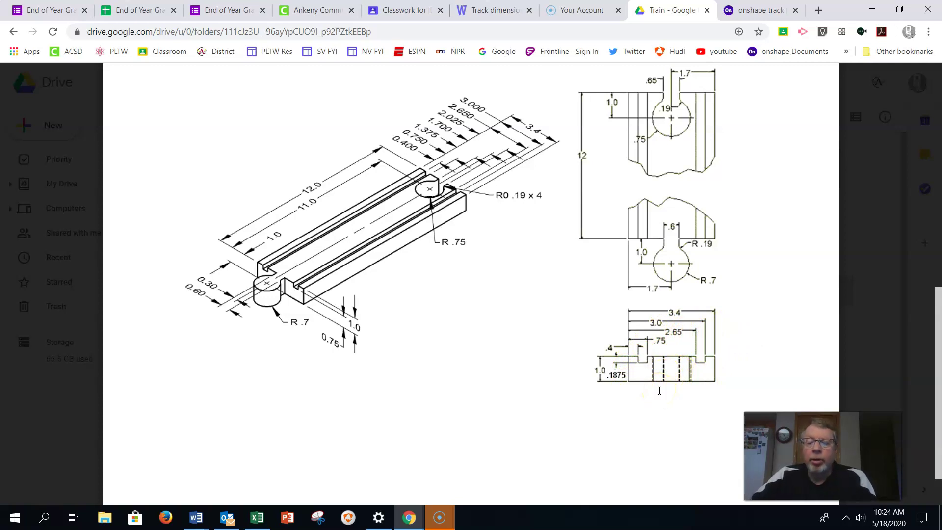
{"action": "left_click", "coordinate": [753, 14]}
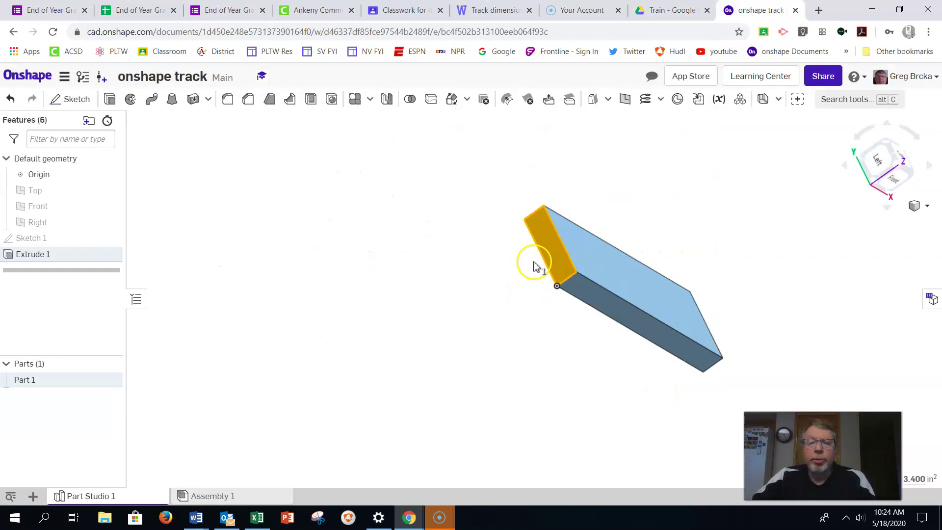
{"action": "left_click", "coordinate": [71, 98]}
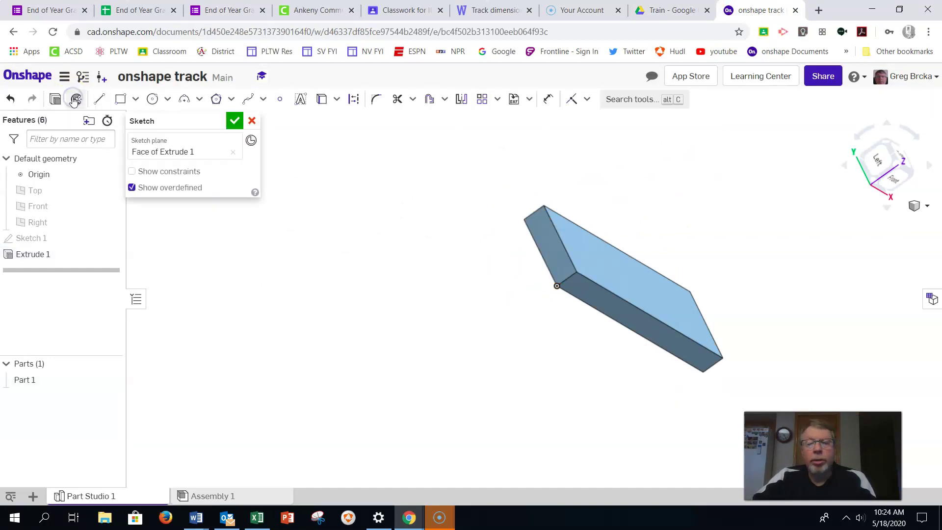
{"action": "key", "text": "n"}
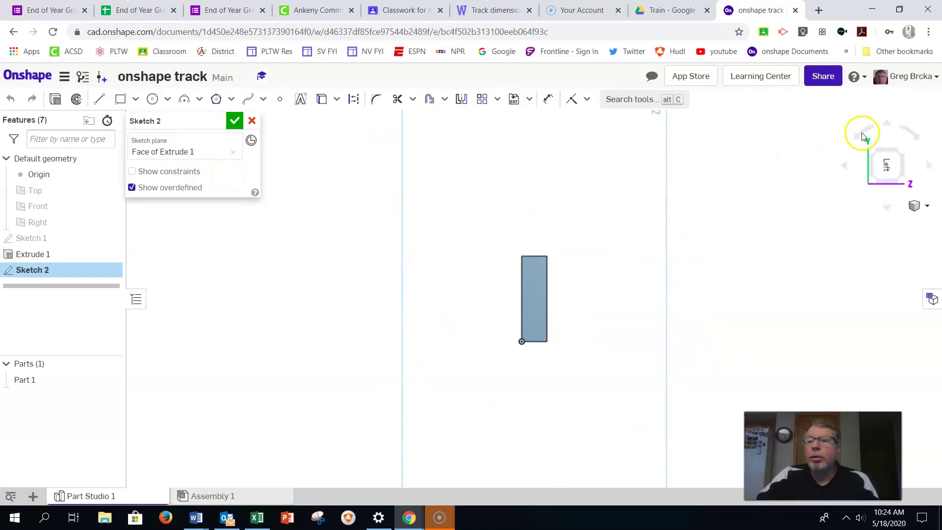
{"action": "left_click", "coordinate": [862, 137]}
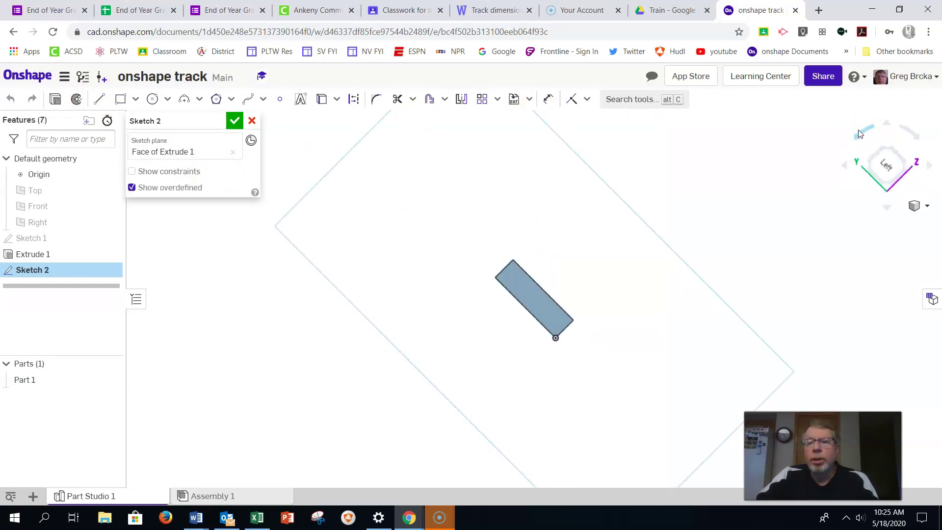
{"action": "left_click", "coordinate": [858, 136]}
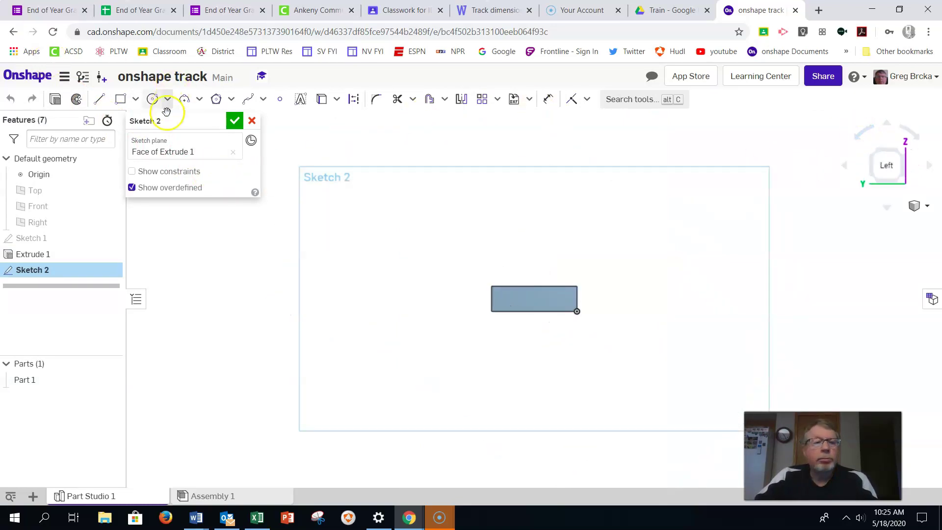
- Sketch a line about 0.2 in long along the face's top edge, starting from its upper-left corner
{"action": "left_click", "coordinate": [97, 99]}
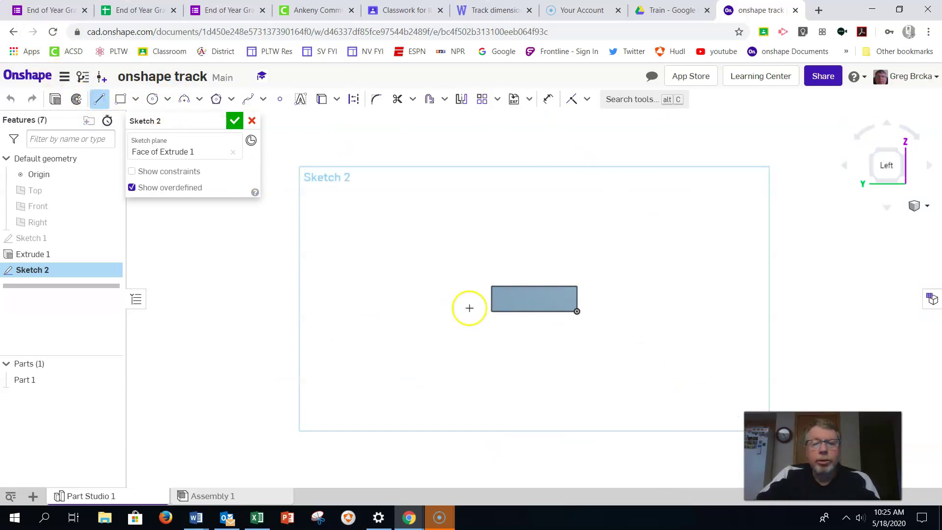
{"action": "scroll", "coordinate": [477, 292], "scroll_direction": "down", "scroll_amount": 1}
{"action": "scroll", "coordinate": [476, 294], "scroll_direction": "up", "scroll_amount": 4}
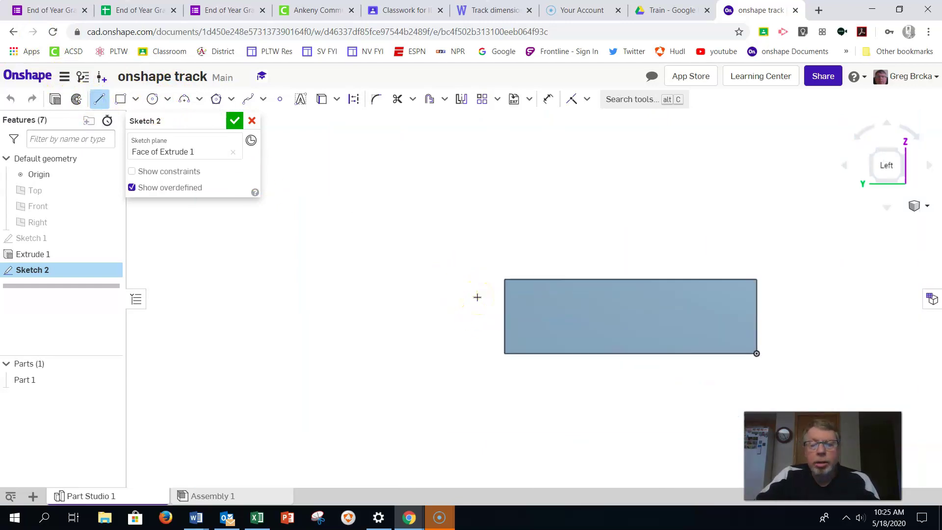
{"action": "scroll", "coordinate": [495, 283], "scroll_direction": "up", "scroll_amount": 2}
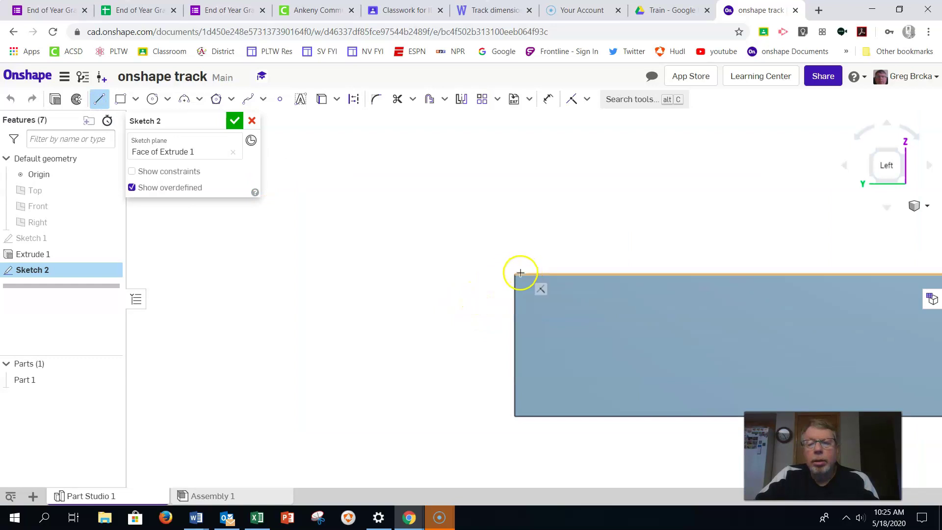
{"action": "left_click", "coordinate": [515, 275]}
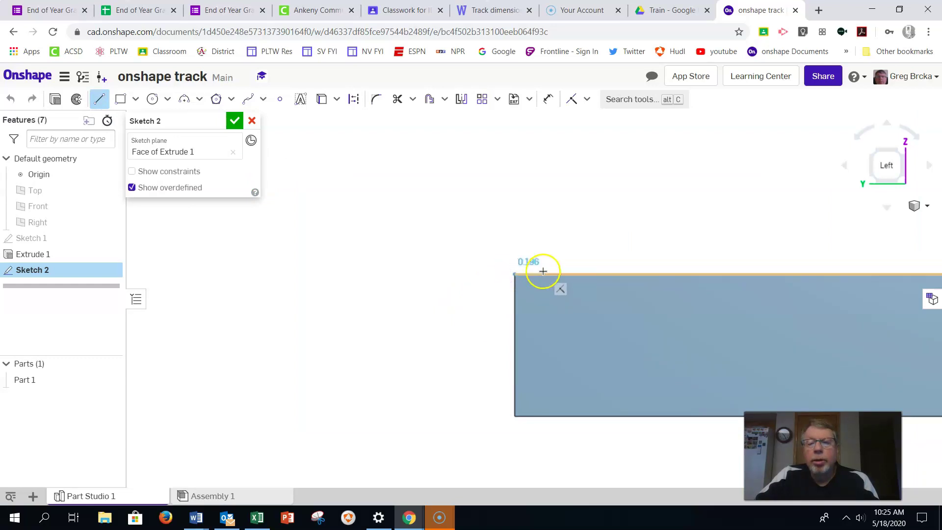
{"action": "left_click", "coordinate": [543, 272]}
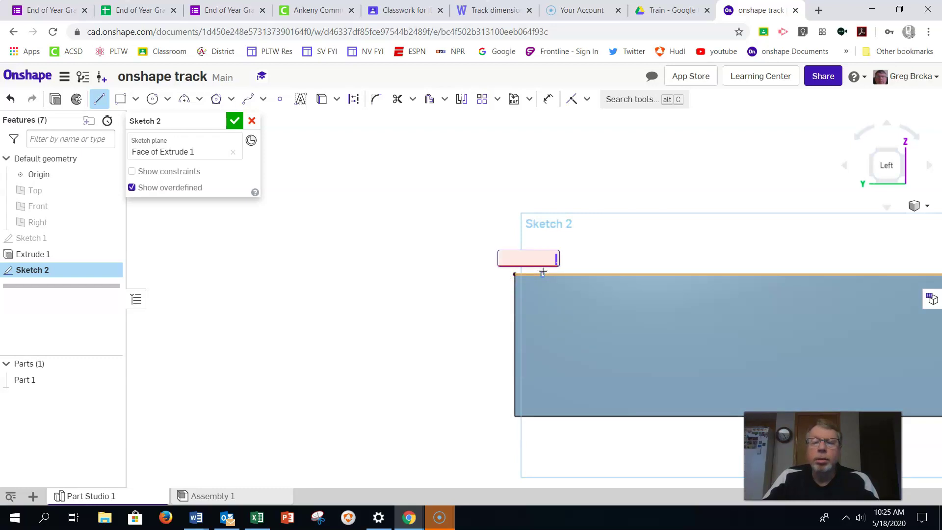
{"action": "left_click_drag", "start_coordinate": [543, 271], "coordinate": [588, 303]}
{"action": "key", "text": "Escape"}
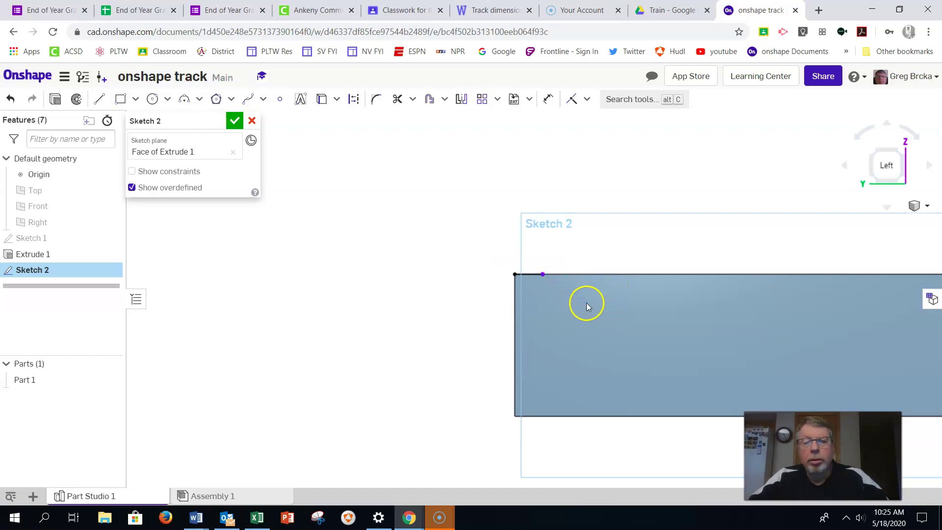
- Dimension the short top-edge line's length as 0.4 in
{"action": "left_click", "coordinate": [548, 99]}
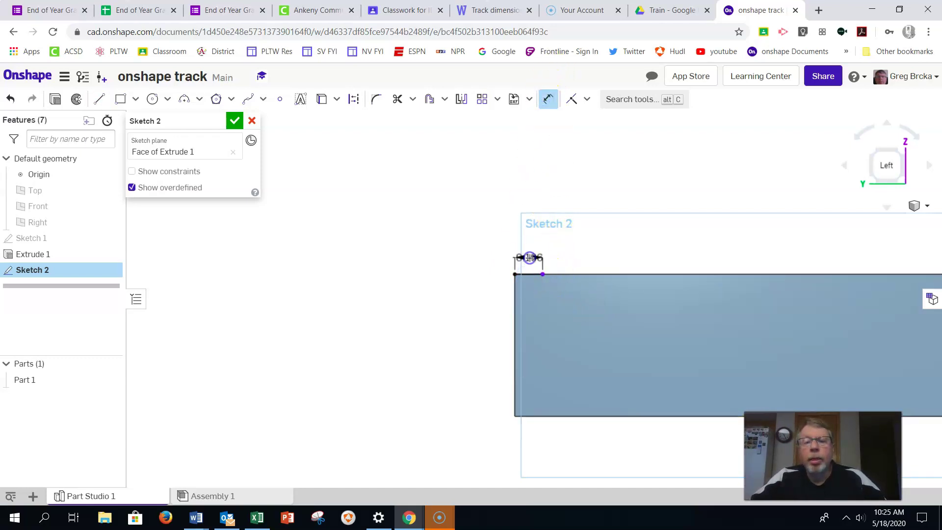
{"action": "double_click", "coordinate": [530, 257]}
{"action": "type", "text": "5/32"}
{"action": "key", "text": "Return"}
{"action": "left_click_drag", "start_coordinate": [528, 257], "coordinate": [541, 264]}
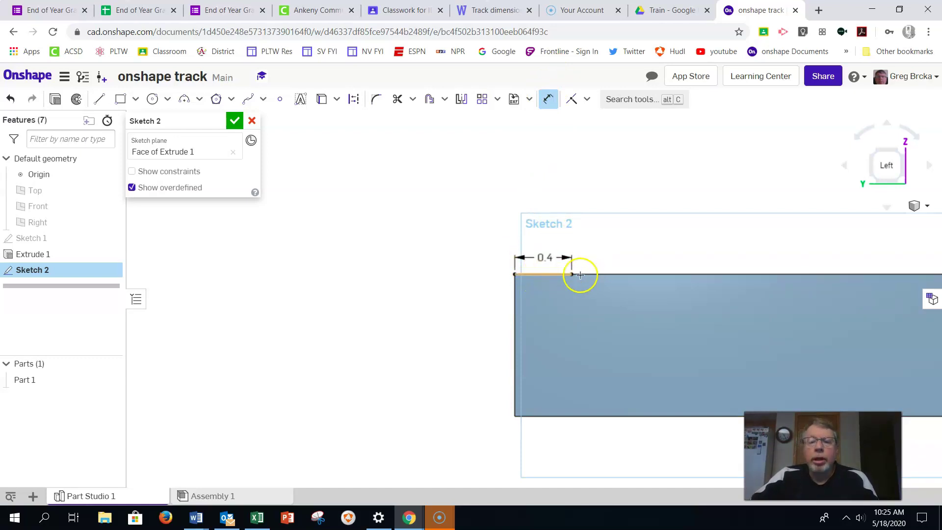
- Draw a line 0.875 in long straight down from the free end of the 0.4 in line
{"action": "left_click", "coordinate": [96, 100]}
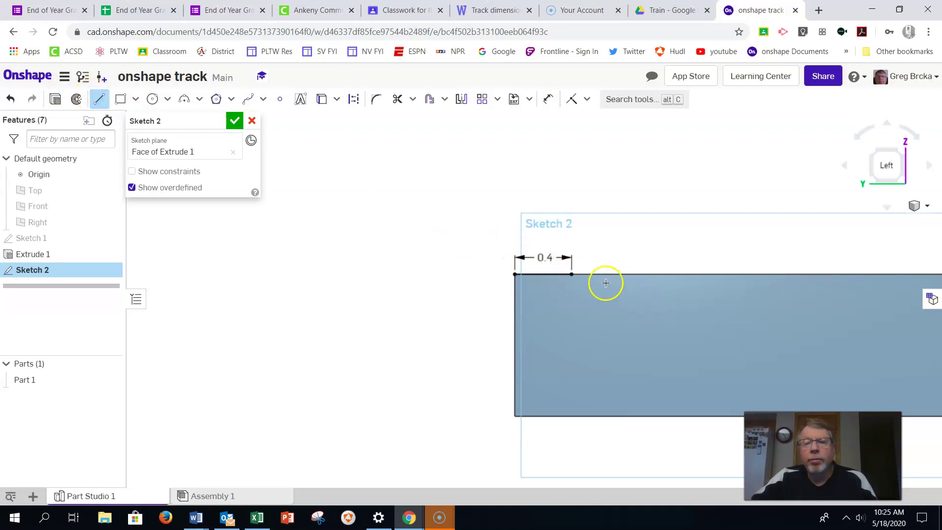
{"action": "left_click", "coordinate": [572, 274]}
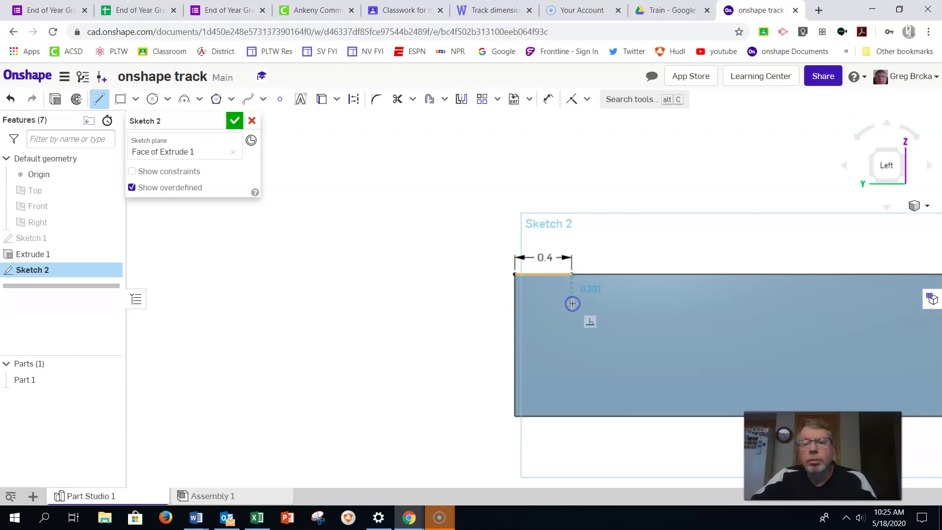
{"action": "key", "text": "Tab"}
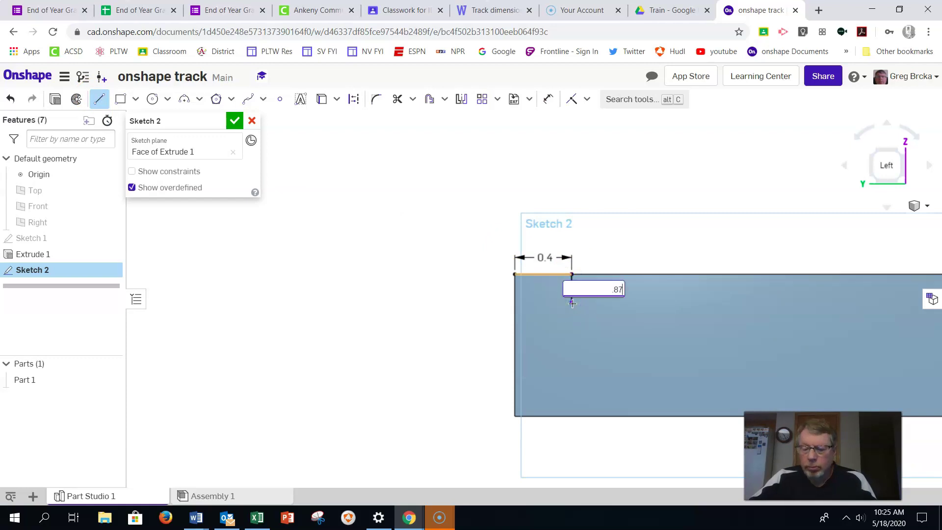
{"action": "key", "text": "Return"}
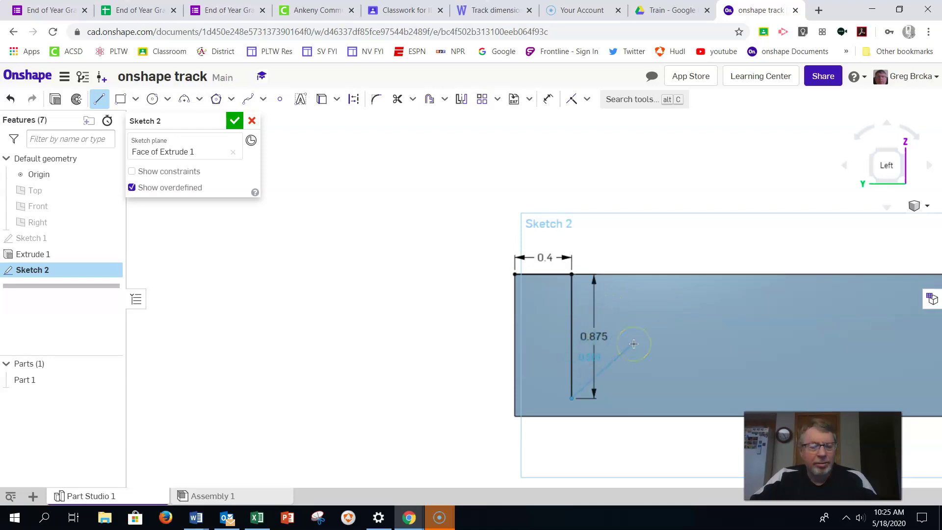
- Set the vertical line's length to 0.1875 in for the groove depth
{"action": "double_click", "coordinate": [603, 337]}
{"action": "left_click", "coordinate": [604, 337]}
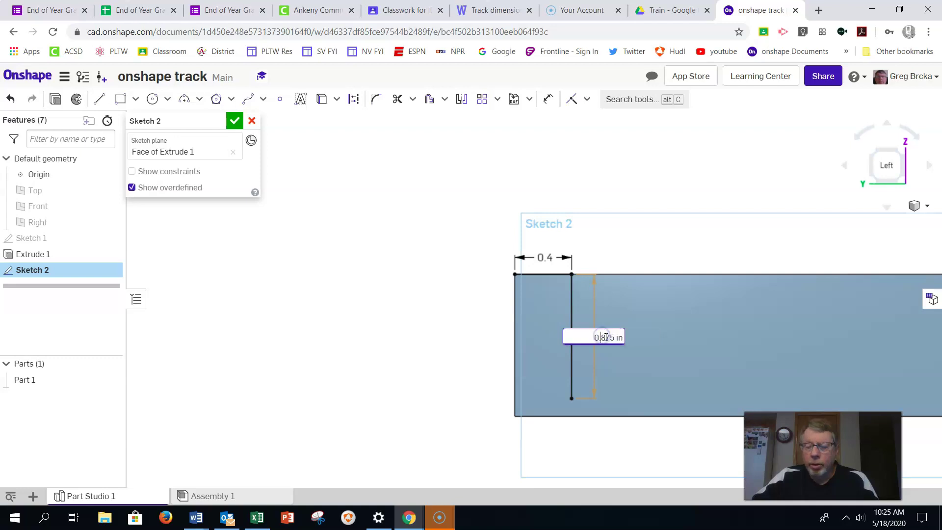
{"action": "type", "text": "1"}
{"action": "key", "text": "Return"}
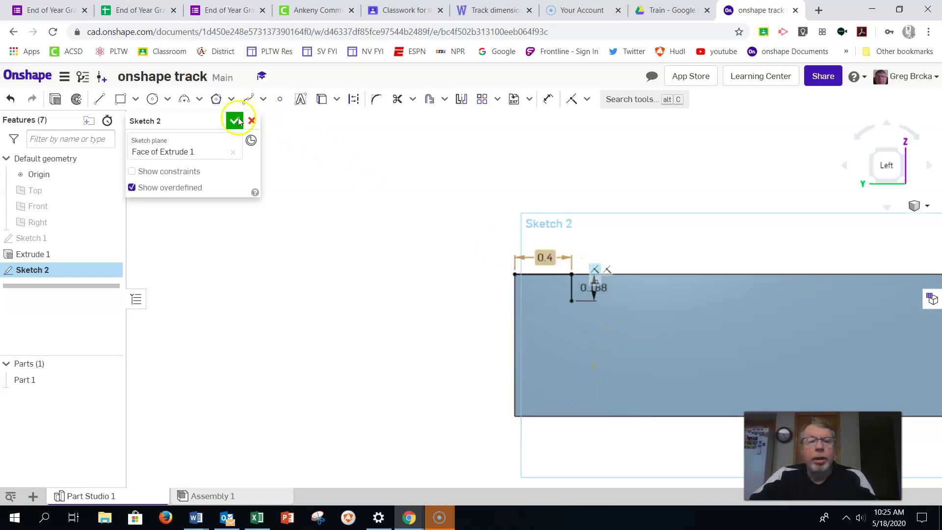
- Draw the groove's horizontal bottom line from the vertical line's lower end and dimension its far end 0.75 in from the block's left edge
{"action": "left_click", "coordinate": [100, 99]}
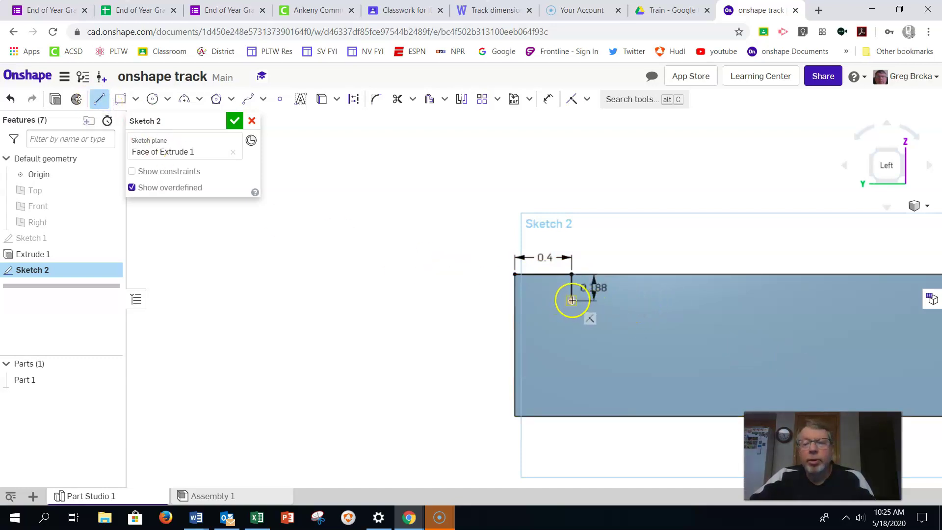
{"action": "left_click", "coordinate": [618, 302]}
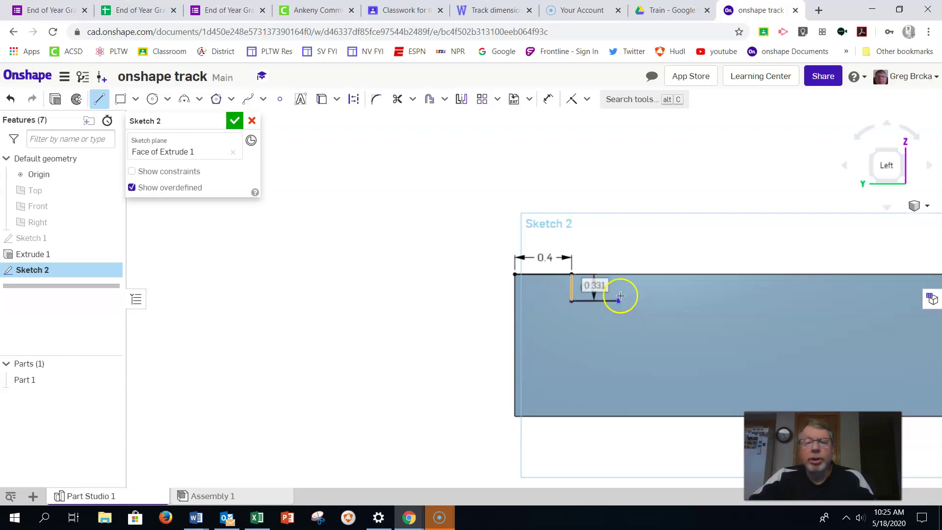
{"action": "left_click", "coordinate": [548, 98]}
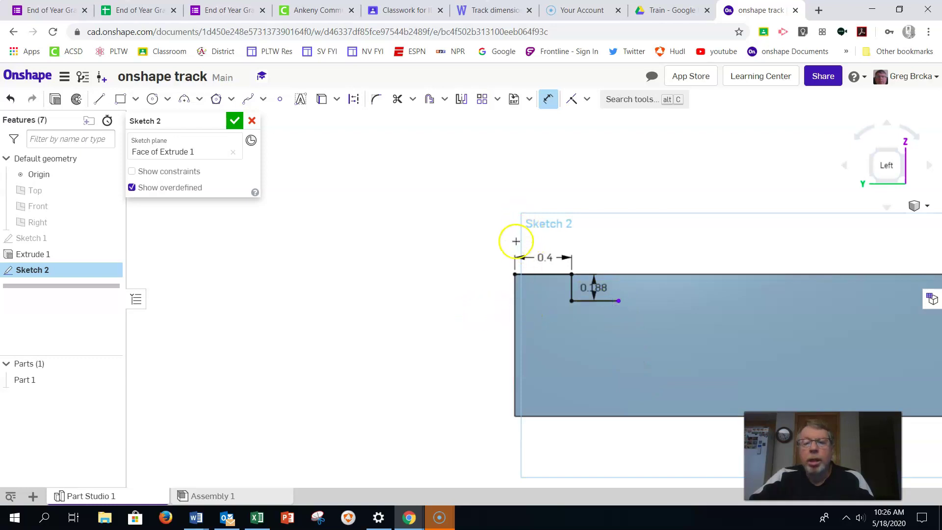
{"action": "left_click", "coordinate": [517, 308]}
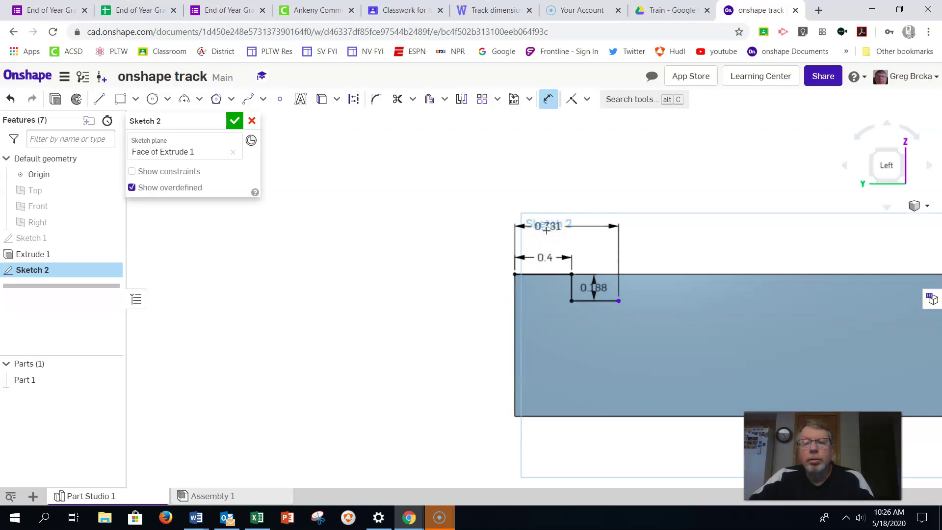
{"action": "left_click", "coordinate": [547, 229]}
{"action": "type", "text": ".75"}
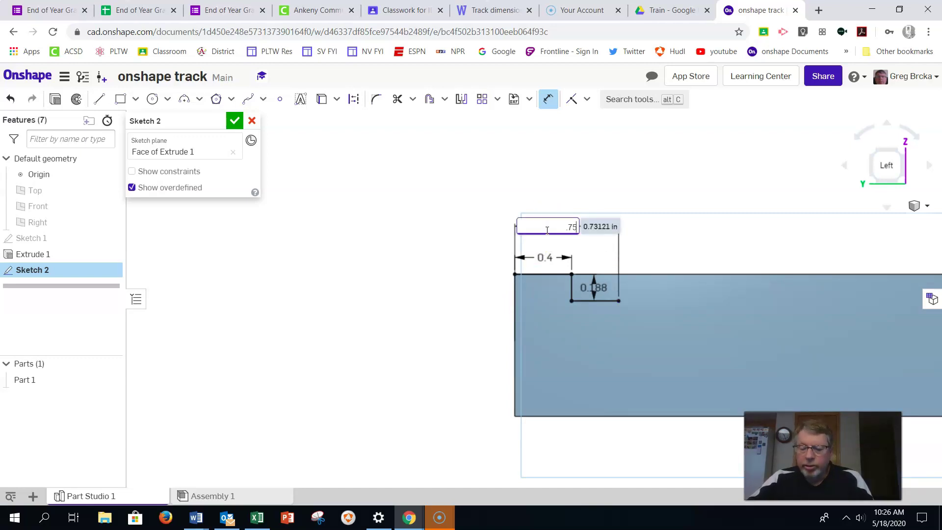
{"action": "key", "text": "Return"}
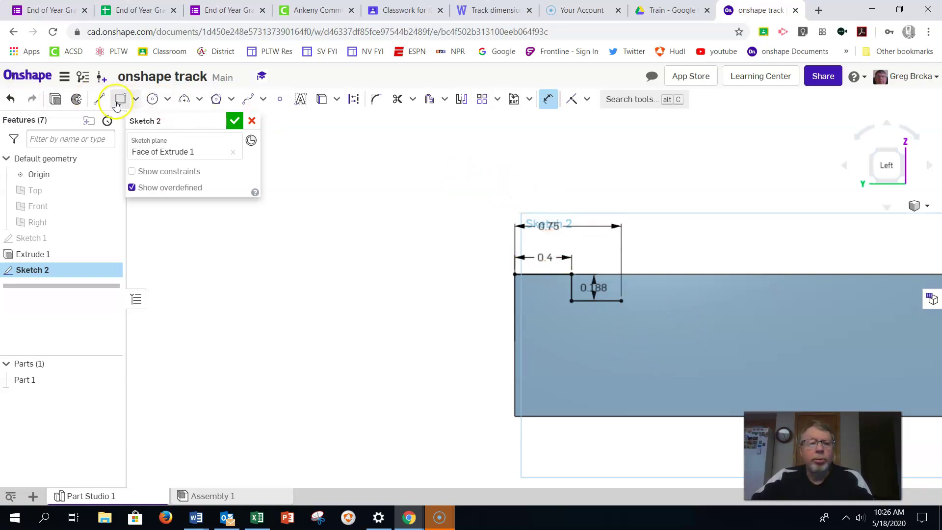
- Draw the groove's second side up to the block's top edge and continue with a line about 1.74 in long along that edge
{"action": "left_click", "coordinate": [100, 99]}
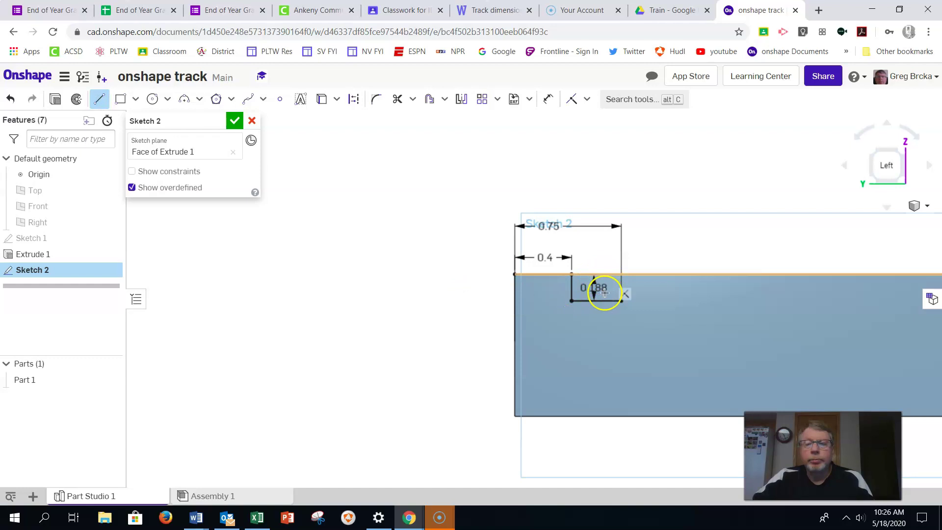
{"action": "left_click", "coordinate": [622, 304]}
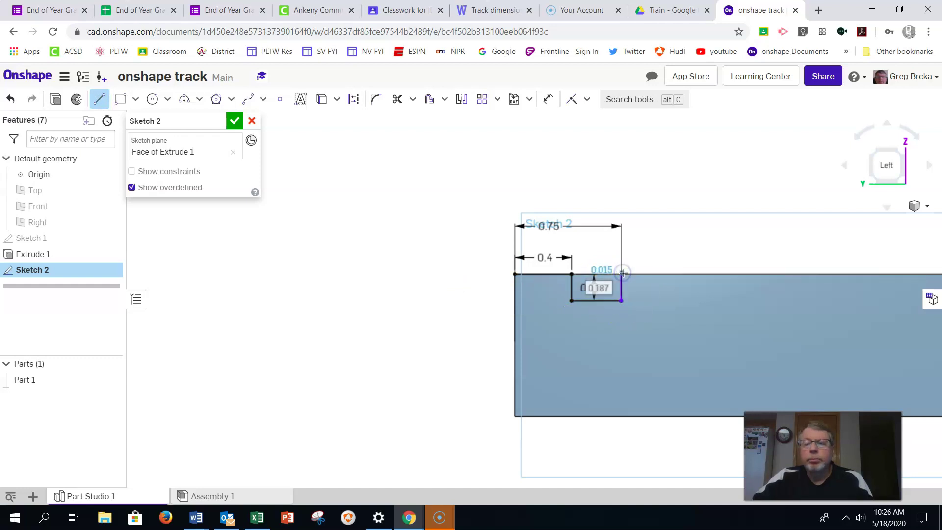
{"action": "left_click", "coordinate": [623, 273]}
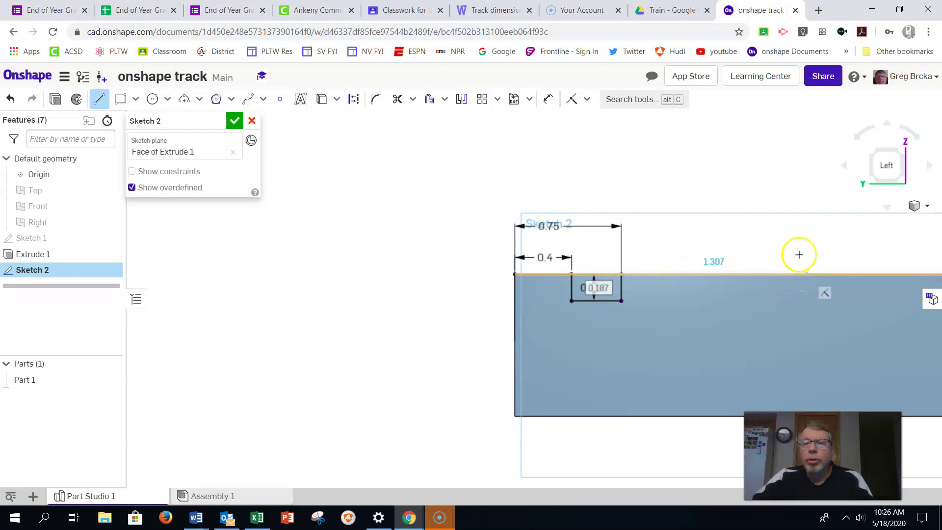
{"action": "left_click", "coordinate": [867, 273]}
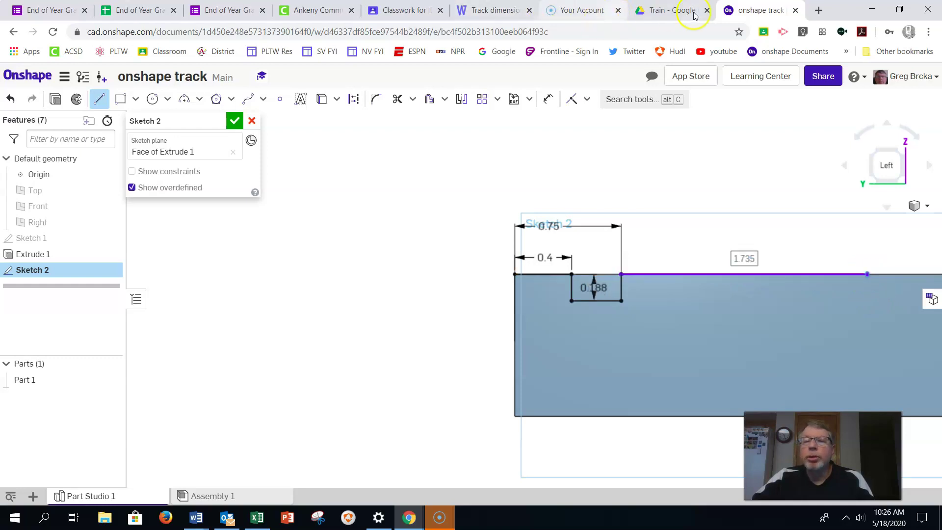
- Consult the end view in the track dimensions drawing and dimension the top line's far end 2.65 in from the block's left edge
{"action": "left_click", "coordinate": [663, 10]}
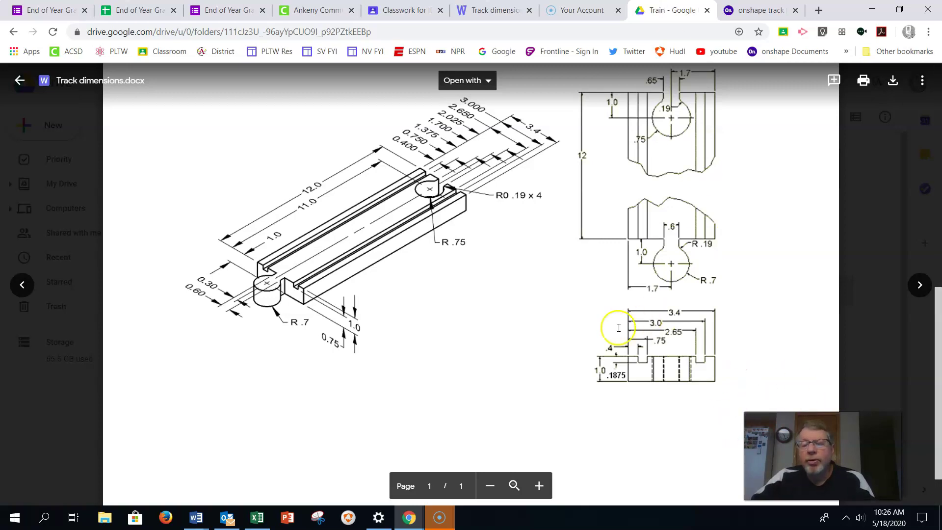
{"action": "left_click", "coordinate": [764, 9]}
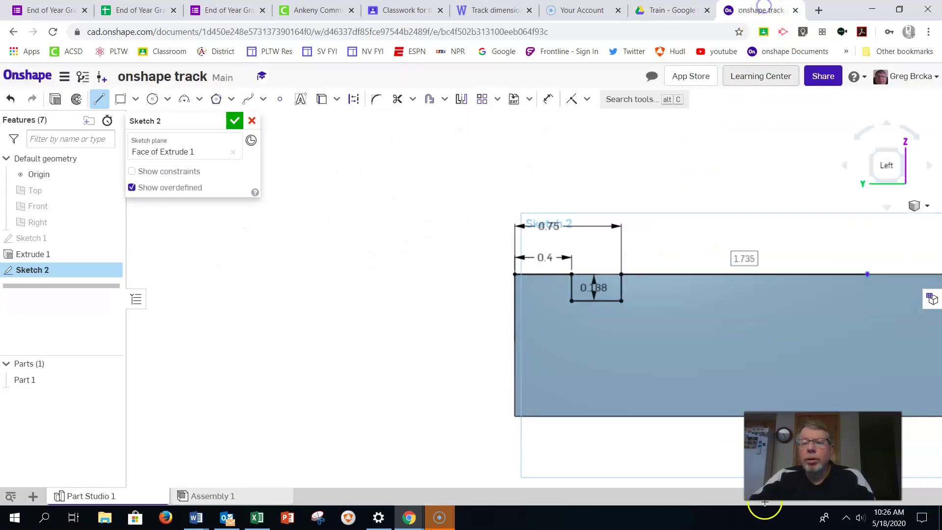
{"action": "key", "text": "Escape"}
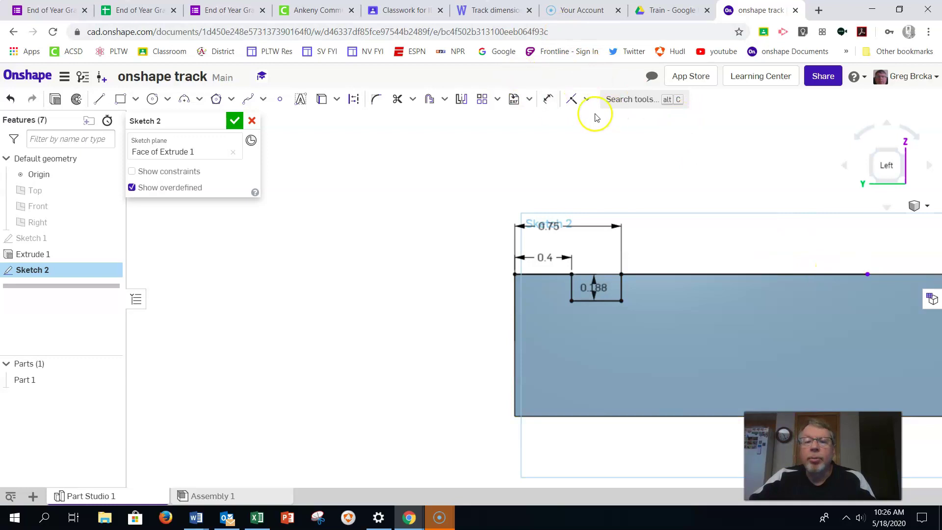
{"action": "left_click", "coordinate": [549, 99]}
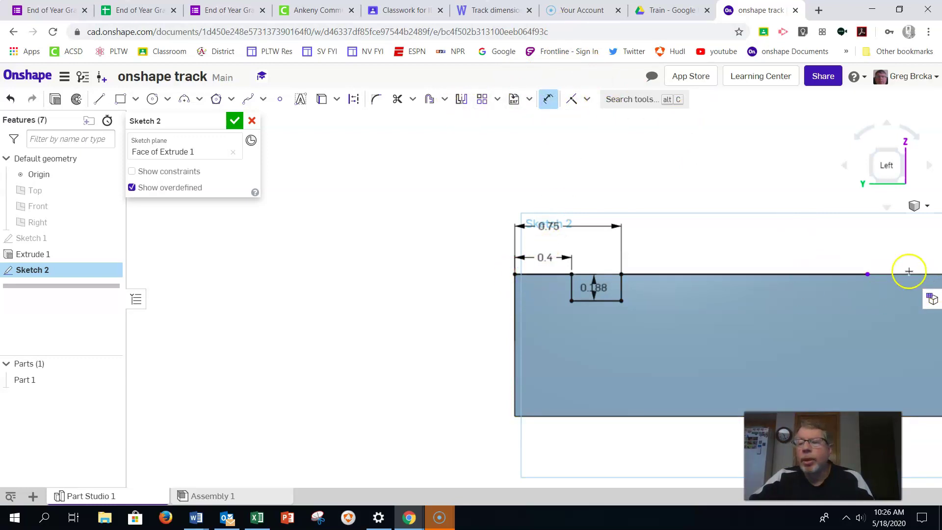
{"action": "left_click", "coordinate": [864, 275]}
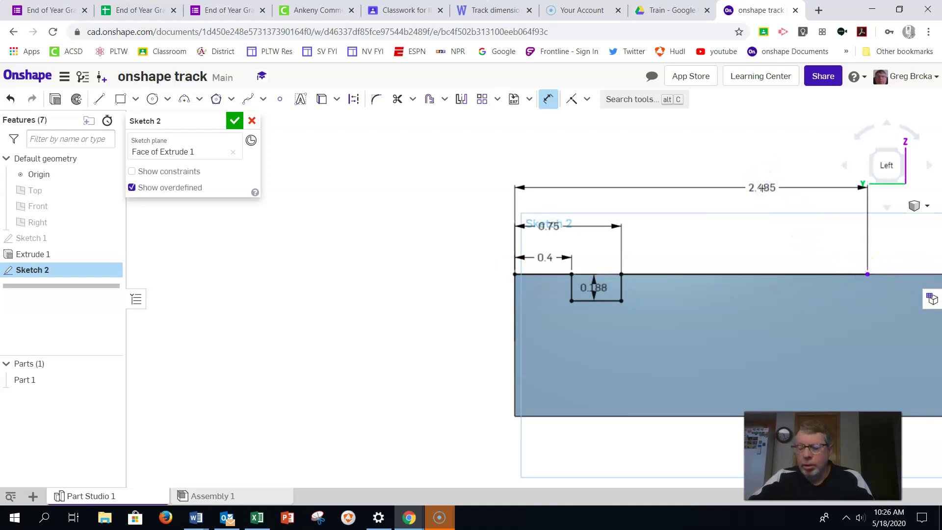
{"action": "left_click", "coordinate": [762, 188]}
{"action": "type", "text": "2.65"}
{"action": "key", "text": "Escape"}
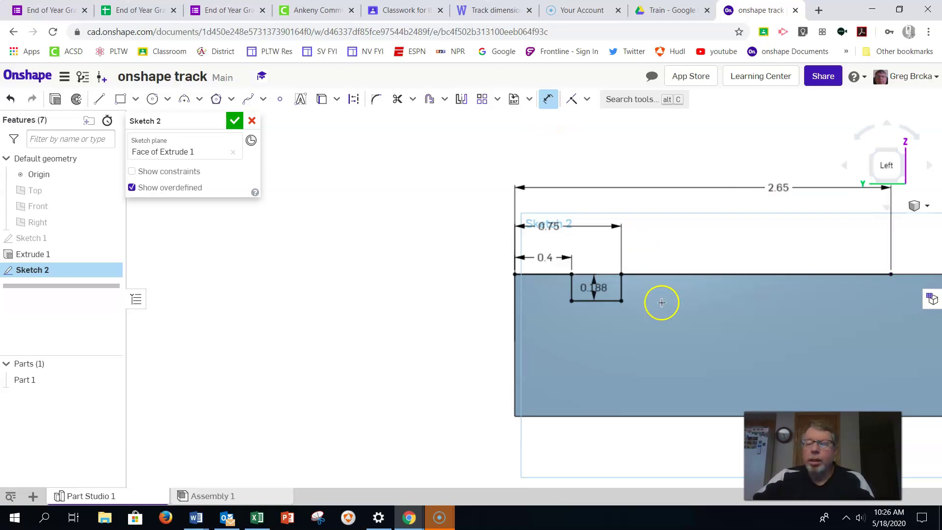
- Draw the second groove's first side 0.1875 in straight down from the top line's end at 2.65 in
{"action": "scroll", "coordinate": [648, 303], "scroll_direction": "up", "scroll_amount": 2}
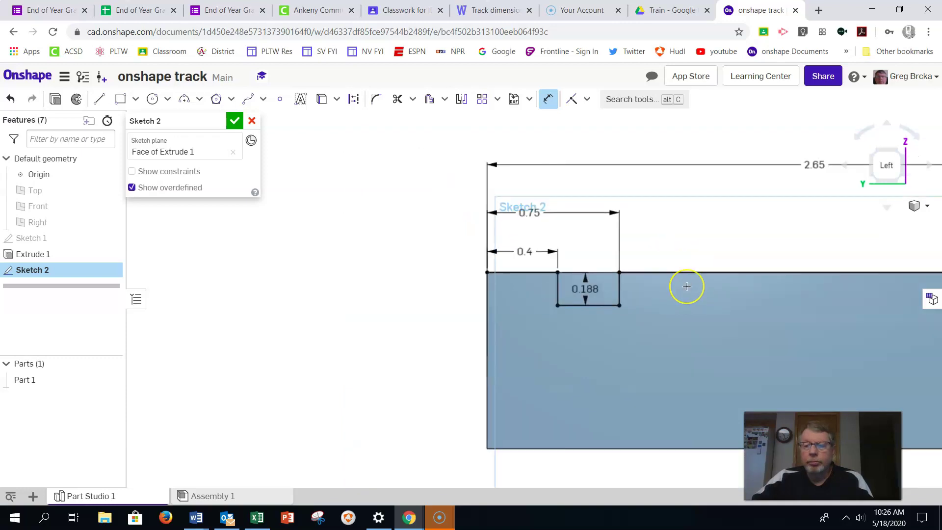
{"action": "scroll", "coordinate": [686, 287], "scroll_direction": "up", "scroll_amount": 2}
{"action": "scroll", "coordinate": [686, 286], "scroll_direction": "down", "scroll_amount": 5}
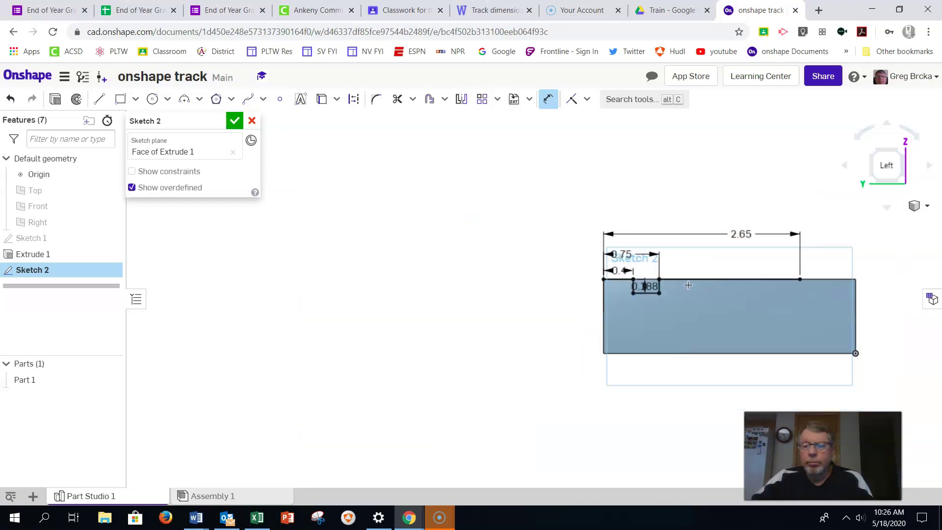
{"action": "right_click_drag", "start_coordinate": [701, 282], "coordinate": [692, 292]}
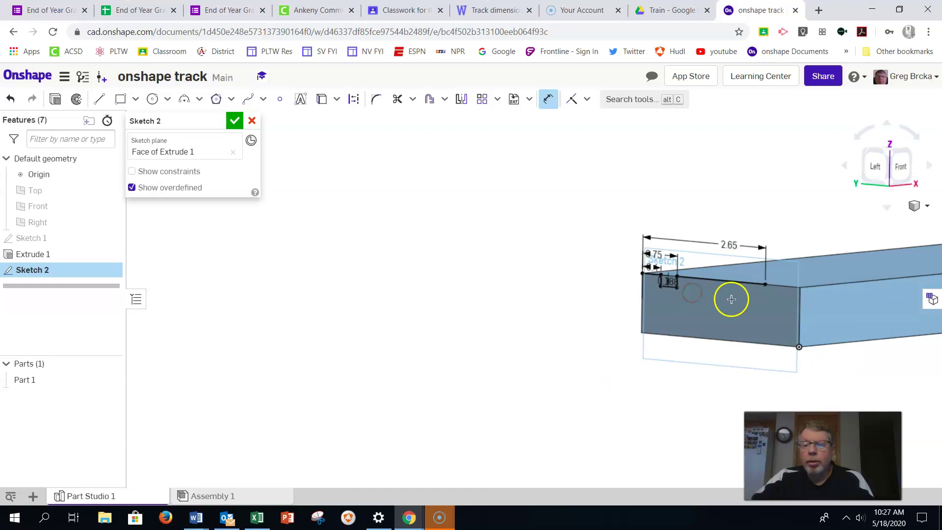
{"action": "key", "text": "n"}
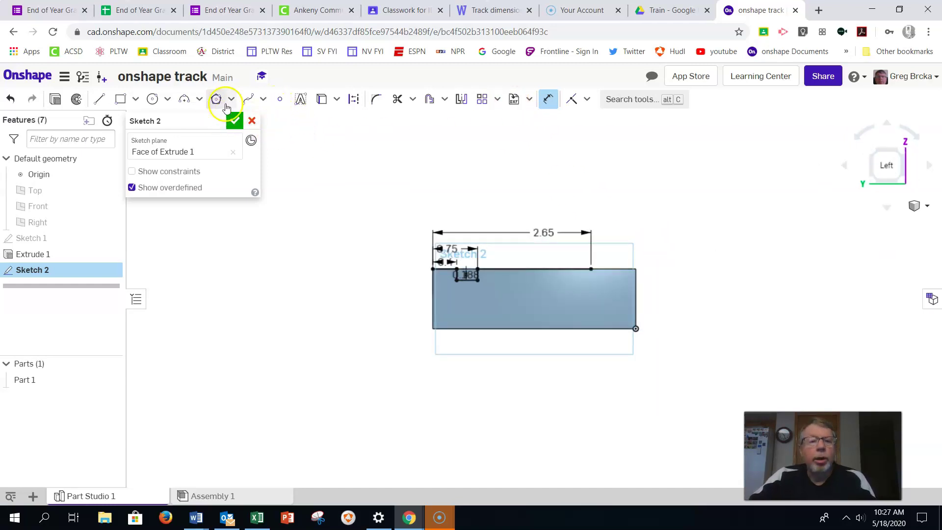
{"action": "left_click", "coordinate": [105, 107]}
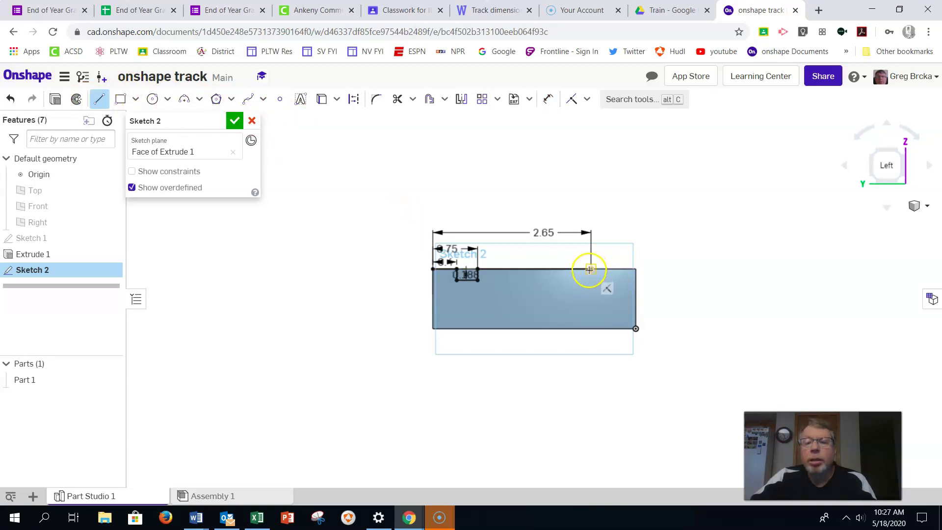
{"action": "left_click", "coordinate": [588, 286]}
{"action": "type", "text": ".1"}
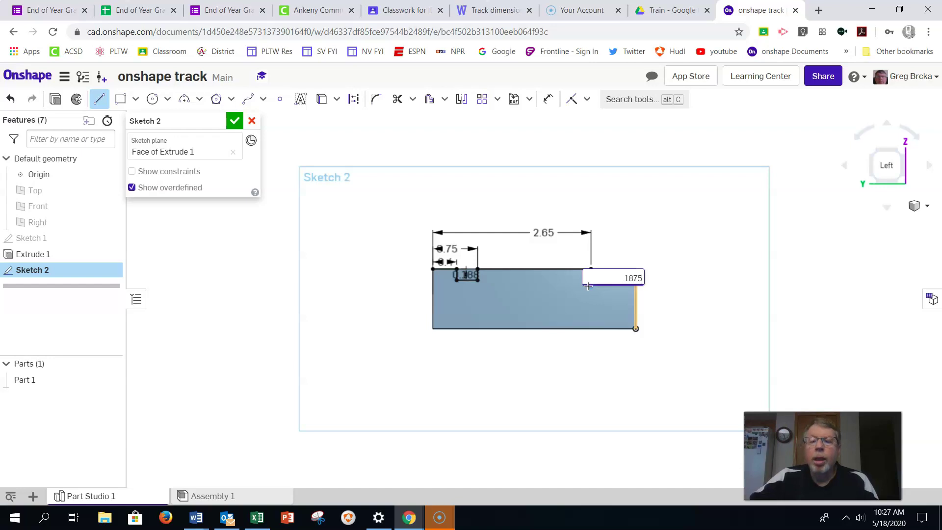
{"action": "type", "text": "875"}
{"action": "key", "text": "Return"}
- Draw the second groove's horizontal bottom line and, after consulting the track drawing, dimension its far end 3 in from the block's left edge
{"action": "left_click_drag", "start_coordinate": [603, 295], "coordinate": [612, 275]}
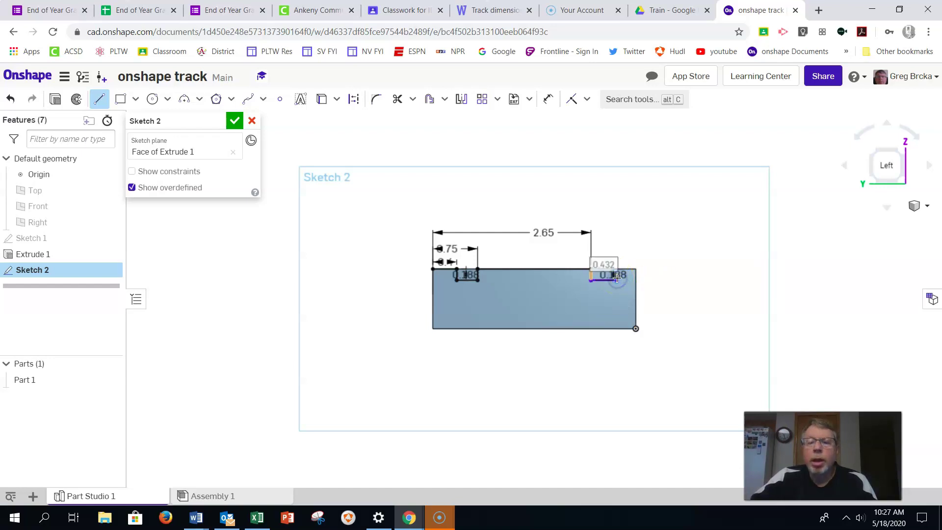
{"action": "key", "text": "Return"}
{"action": "left_click", "coordinate": [546, 99]}
{"action": "left_click", "coordinate": [617, 279]}
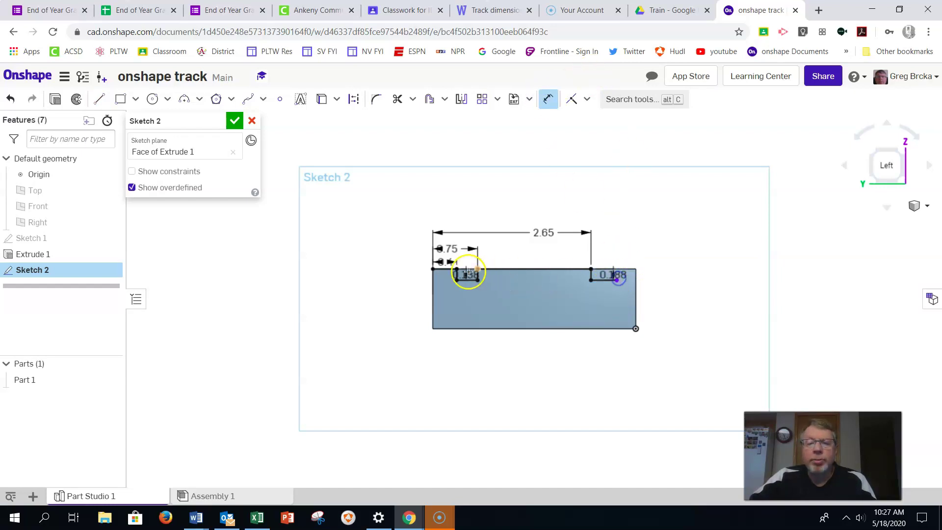
{"action": "left_click", "coordinate": [435, 270]}
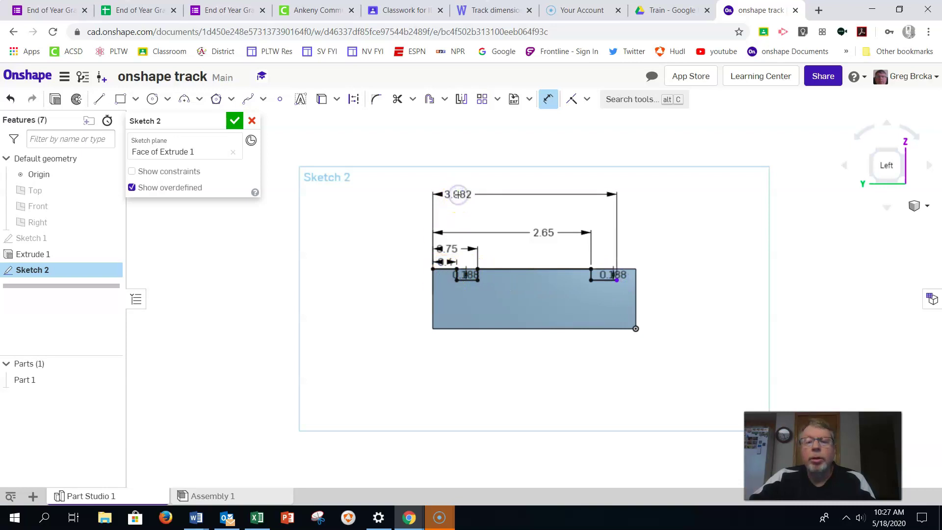
{"action": "left_click", "coordinate": [459, 195]}
{"action": "left_click", "coordinate": [670, 12]}
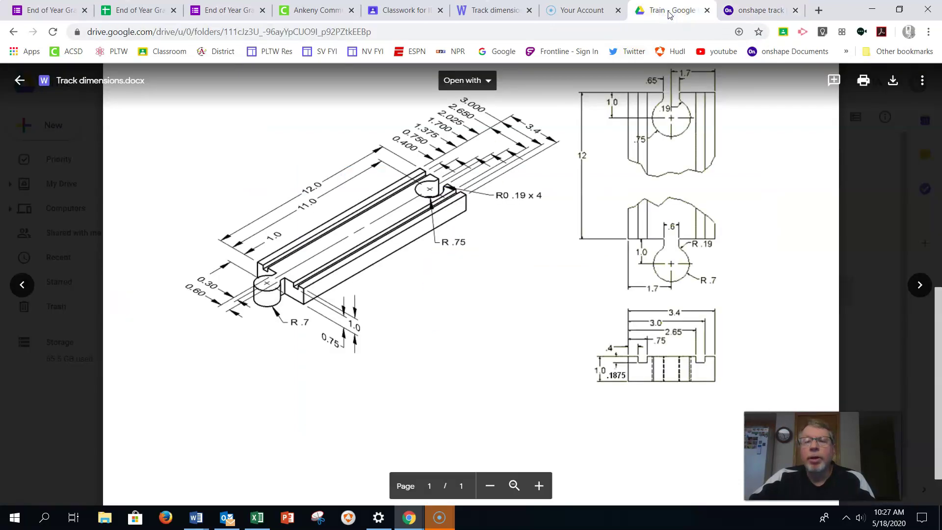
{"action": "left_click", "coordinate": [744, 8]}
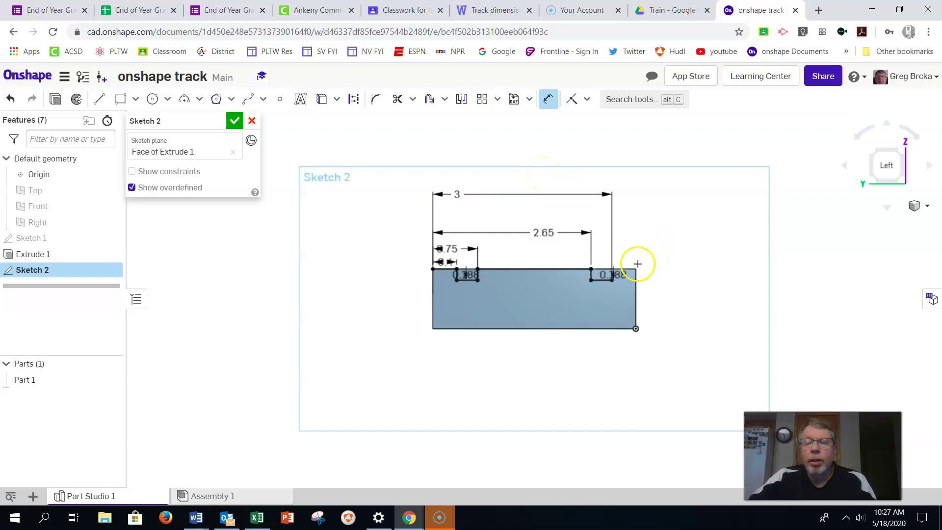
- Draw the second groove's far side up to the block's top edge and continue along that edge to the block's corner
{"action": "left_click", "coordinate": [100, 98]}
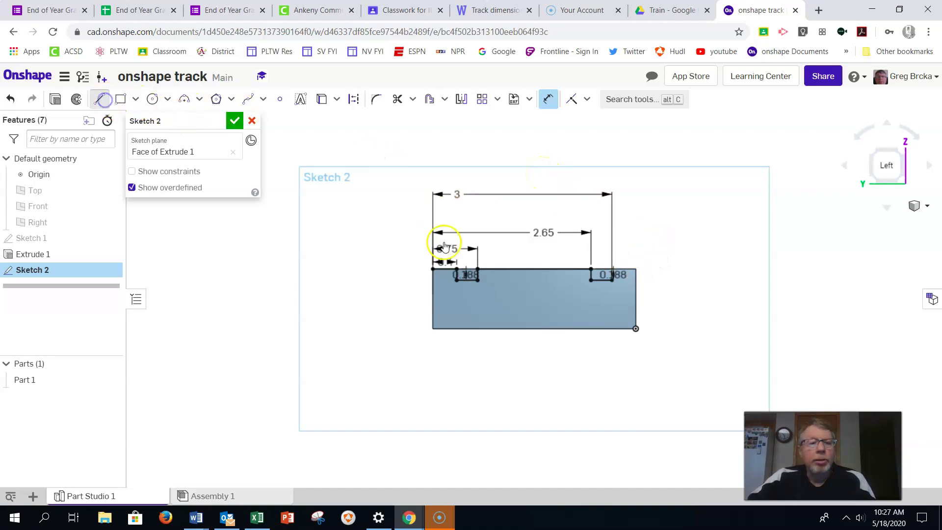
{"action": "left_click", "coordinate": [613, 275]}
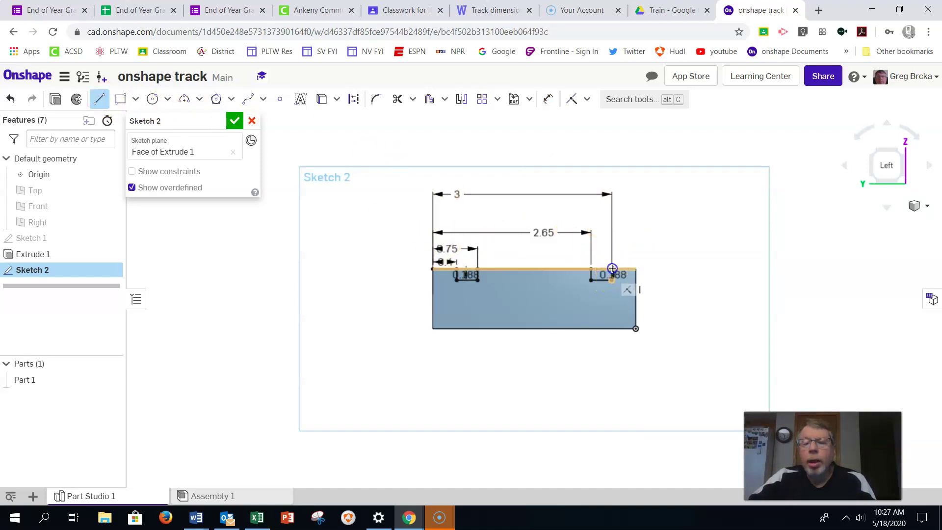
{"action": "left_click", "coordinate": [635, 271]}
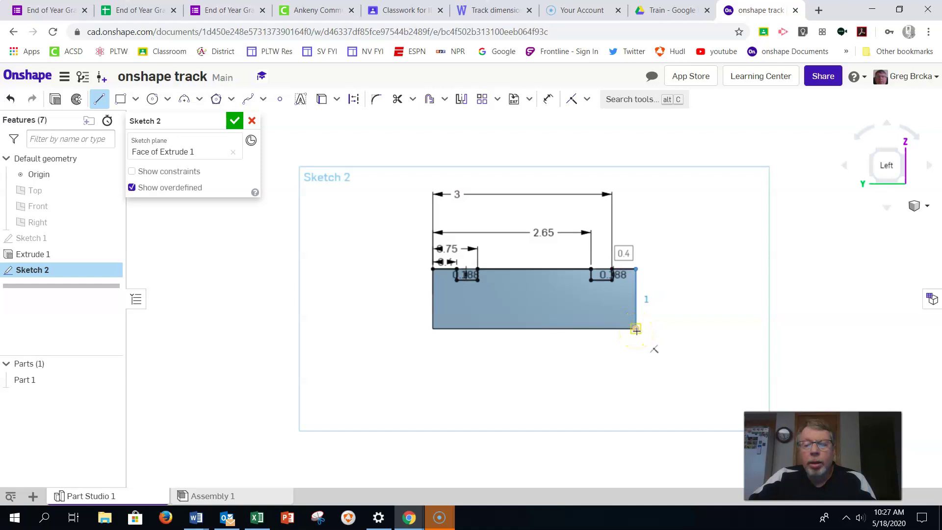
{"action": "key", "text": "Escape"}
- Draw a line about 1.95 in long along the top edge between the grooves and another about 0.35 in long across the second groove's opening
{"action": "scroll", "coordinate": [653, 276], "scroll_direction": "down", "scroll_amount": 1}
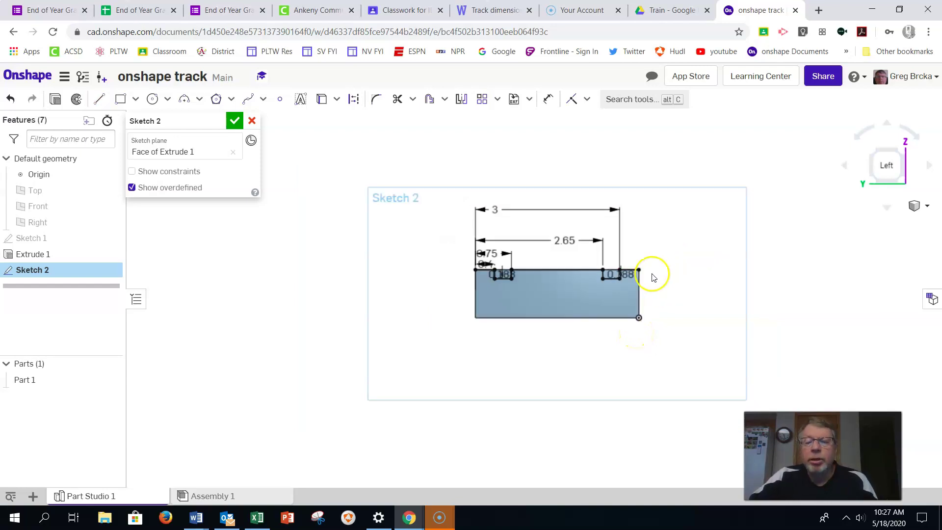
{"action": "scroll", "coordinate": [638, 269], "scroll_direction": "up", "scroll_amount": 3}
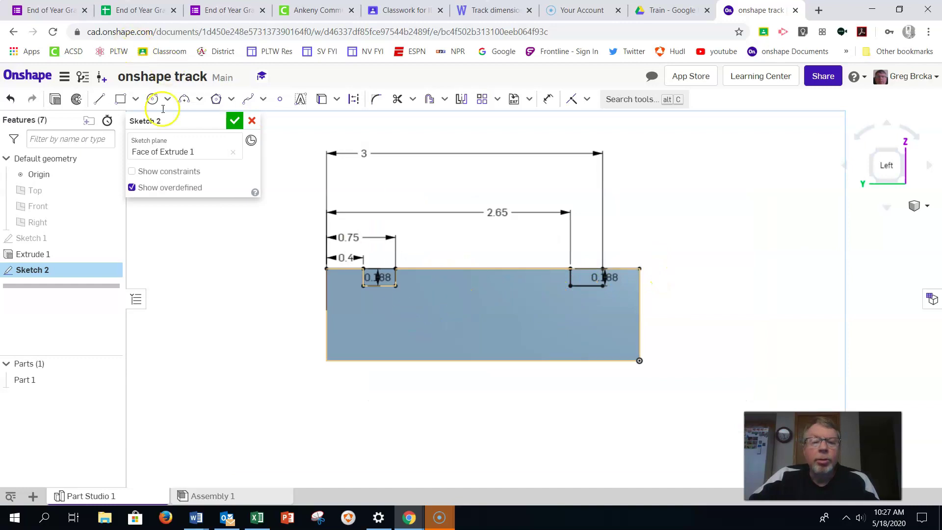
{"action": "left_click", "coordinate": [99, 100]}
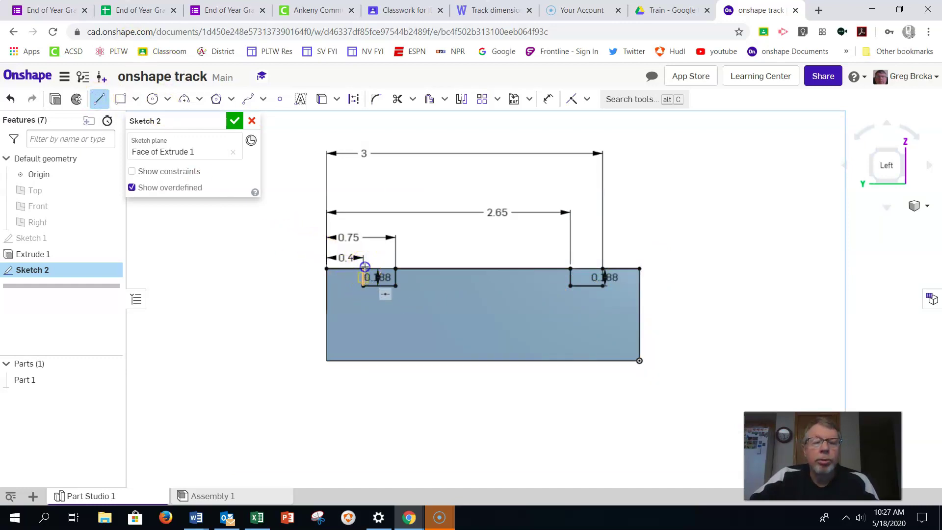
{"action": "left_click", "coordinate": [390, 269]}
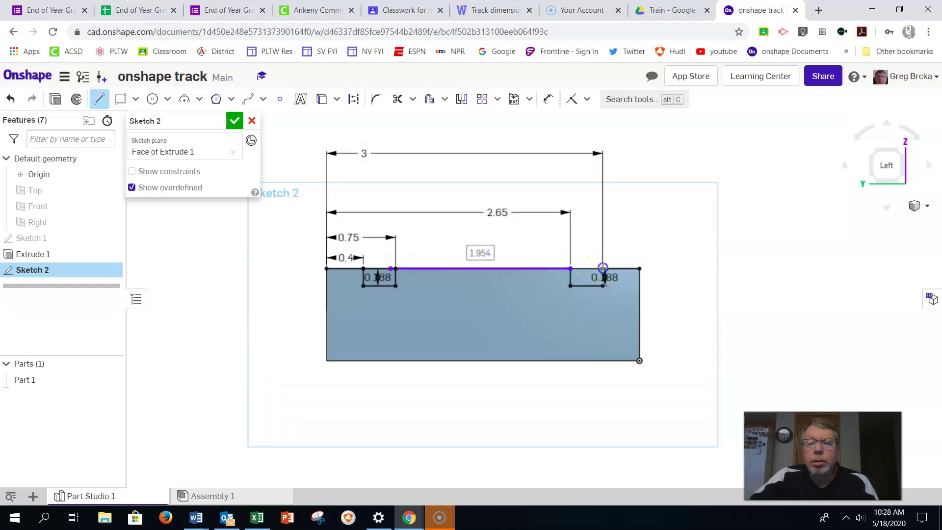
{"action": "left_click", "coordinate": [602, 269]}
{"action": "left_click_drag", "start_coordinate": [602, 269], "coordinate": [571, 269]}
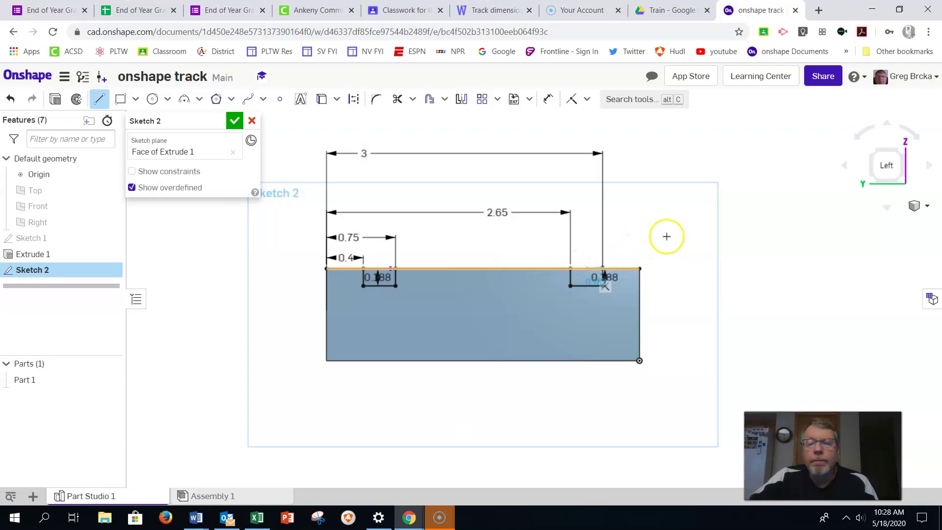
- Apply a Horizontal constraint to the slightly tilted line across the second groove's opening
{"action": "scroll", "coordinate": [667, 236], "scroll_direction": "down", "scroll_amount": 2}
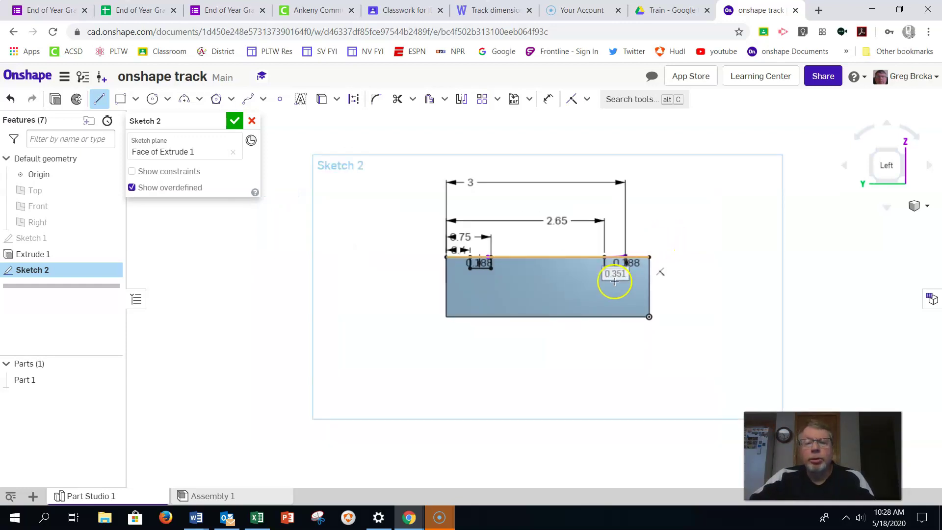
{"action": "scroll", "coordinate": [611, 280], "scroll_direction": "up", "scroll_amount": 8}
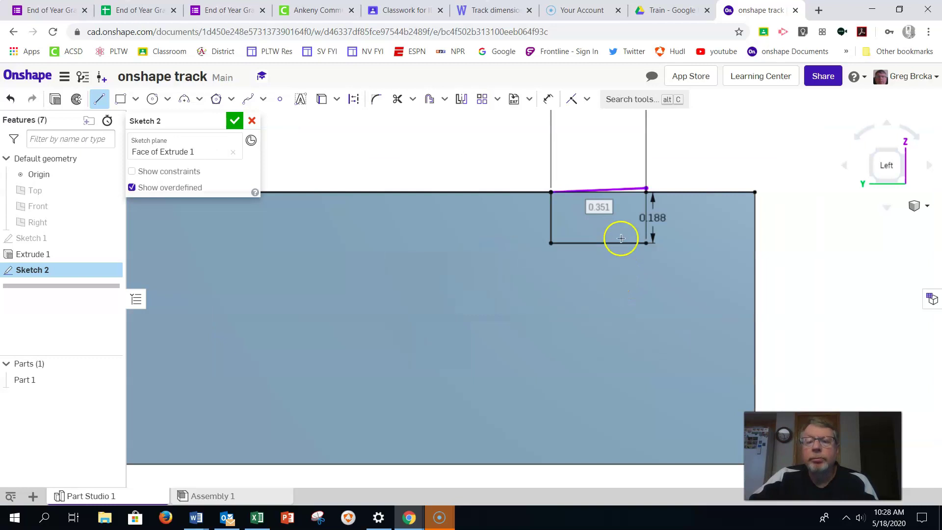
{"action": "left_click", "coordinate": [589, 100]}
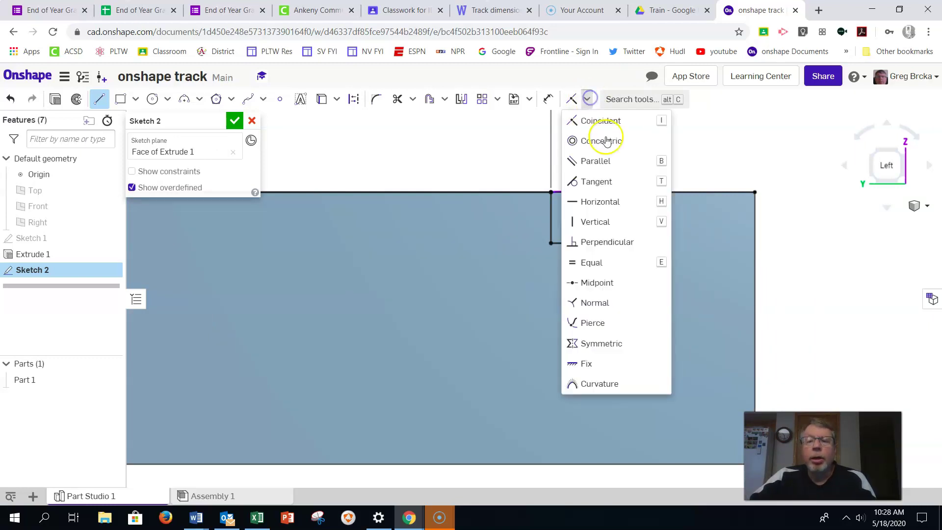
{"action": "left_click", "coordinate": [600, 202]}
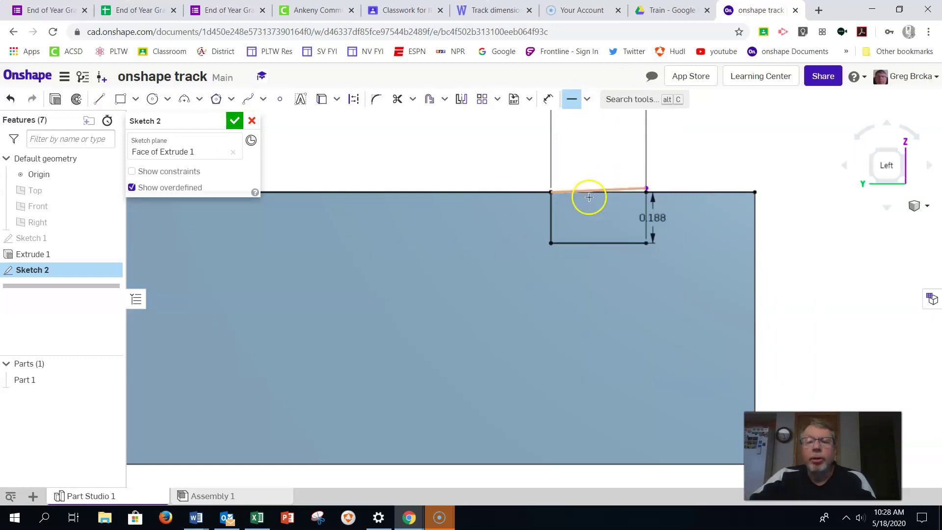
{"action": "left_click", "coordinate": [629, 191]}
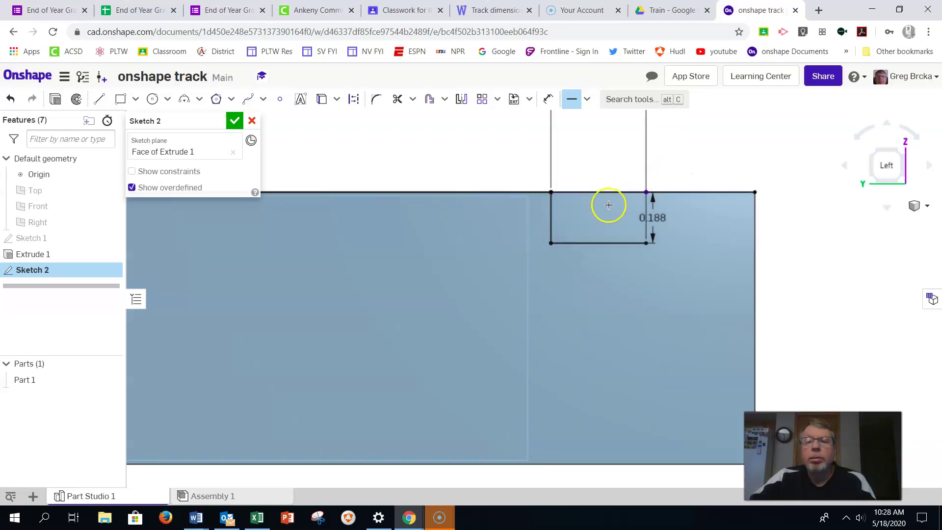
- Make the stray top-line endpoint above the first groove coincident with that groove's inner top corner and finish the sketch
{"action": "scroll", "coordinate": [375, 253], "scroll_direction": "up", "scroll_amount": 2}
{"action": "scroll", "coordinate": [412, 271], "scroll_direction": "up", "scroll_amount": 2}
{"action": "scroll", "coordinate": [414, 273], "scroll_direction": "down", "scroll_amount": 5}
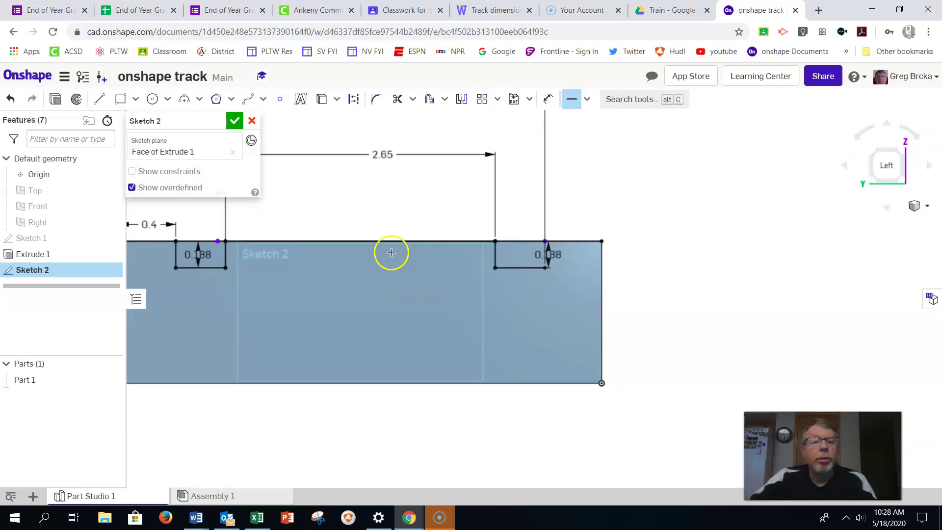
{"action": "scroll", "coordinate": [218, 247], "scroll_direction": "down", "scroll_amount": 1}
{"action": "scroll", "coordinate": [211, 253], "scroll_direction": "up", "scroll_amount": 3}
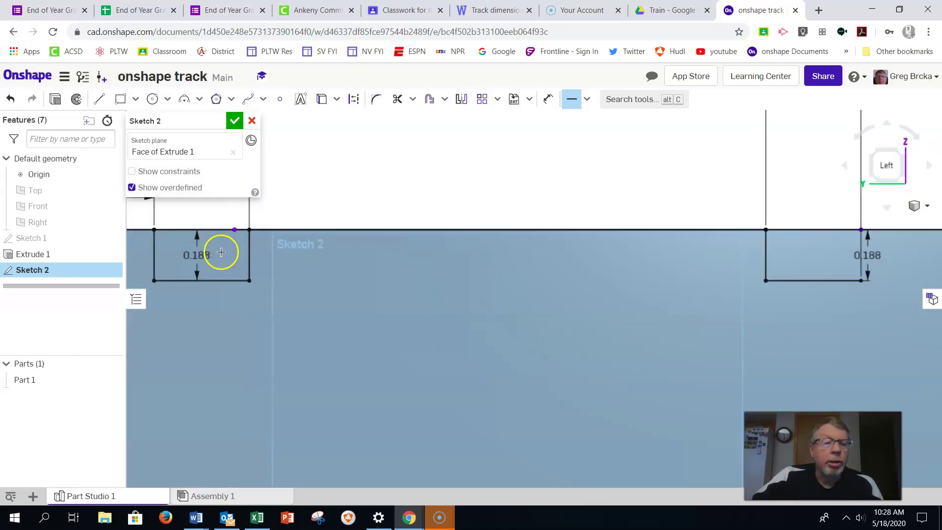
{"action": "left_click", "coordinate": [587, 100]}
{"action": "left_click", "coordinate": [590, 120]}
{"action": "left_click", "coordinate": [168, 221]}
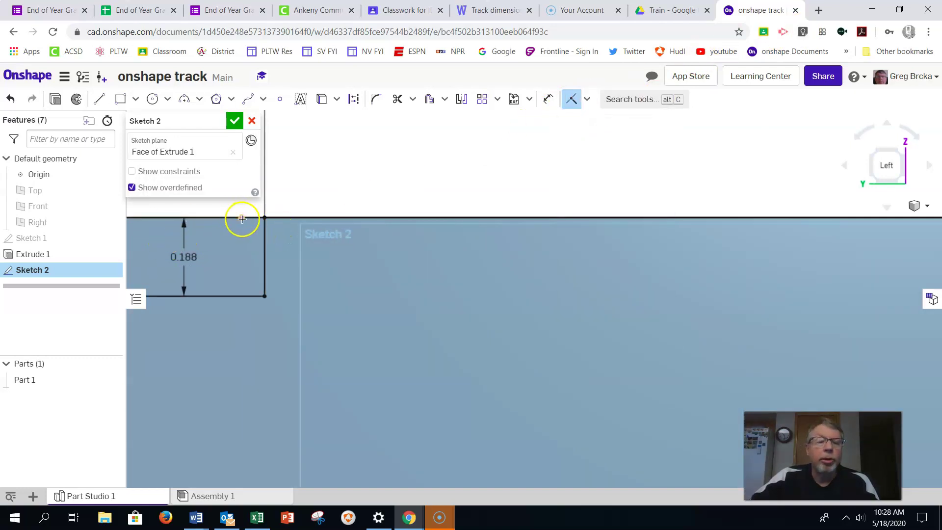
{"action": "left_click", "coordinate": [268, 219]}
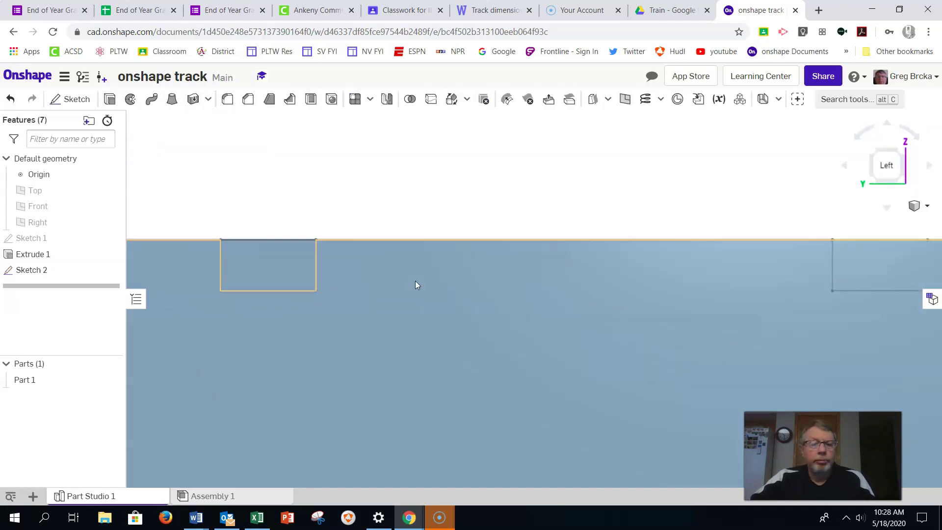
{"action": "left_click", "coordinate": [109, 99]}
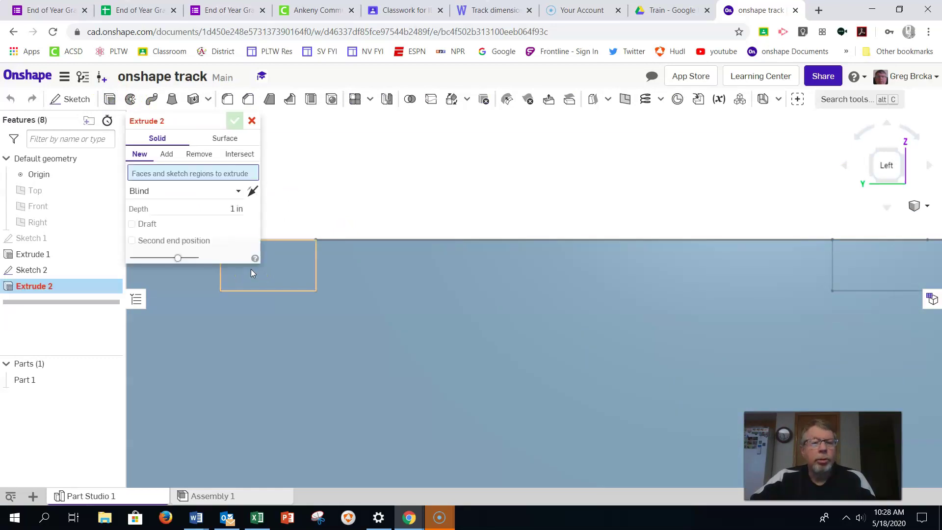
{"action": "left_click", "coordinate": [901, 273]}
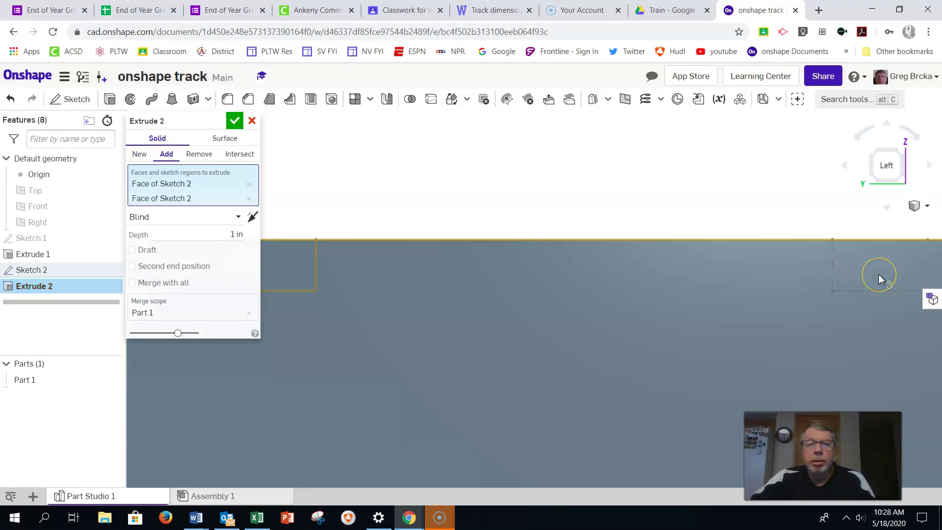
{"action": "left_click", "coordinate": [251, 121]}
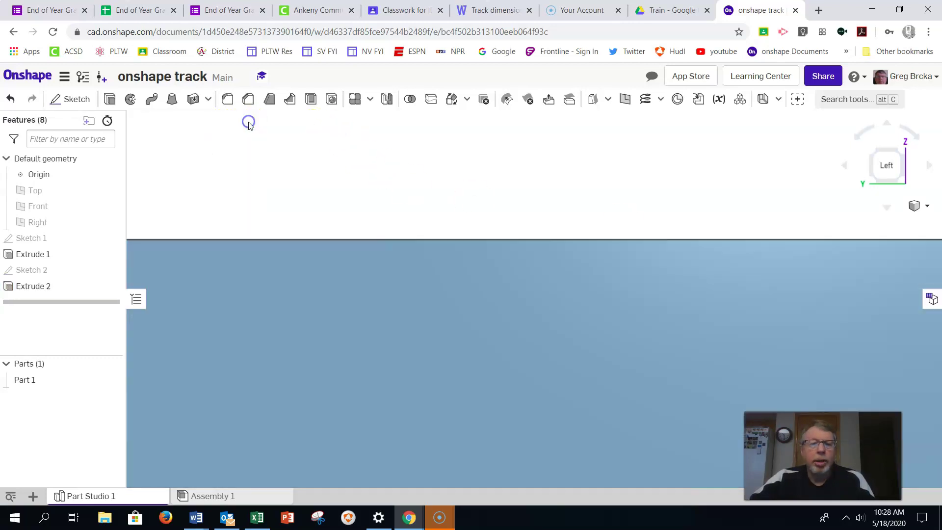
{"action": "left_click", "coordinate": [110, 99]}
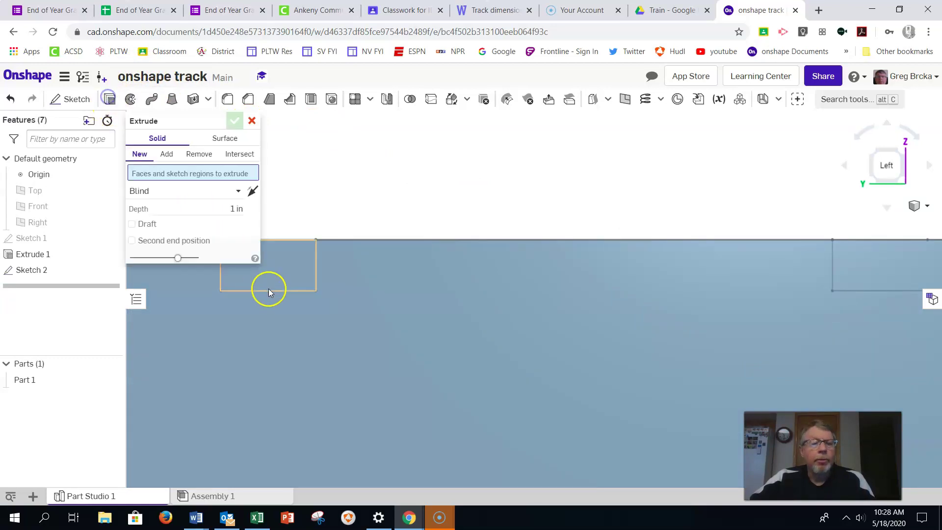
{"action": "left_click", "coordinate": [255, 259]}
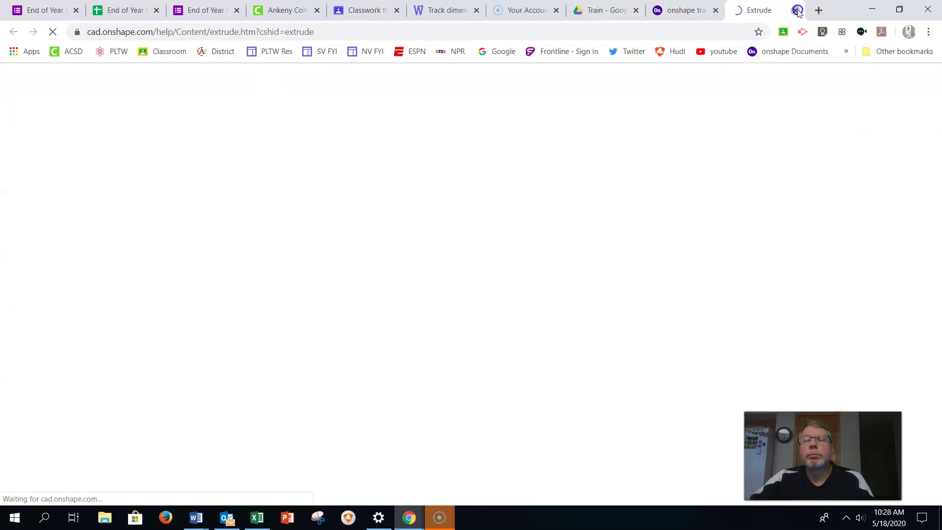
{"action": "left_click", "coordinate": [795, 10]}
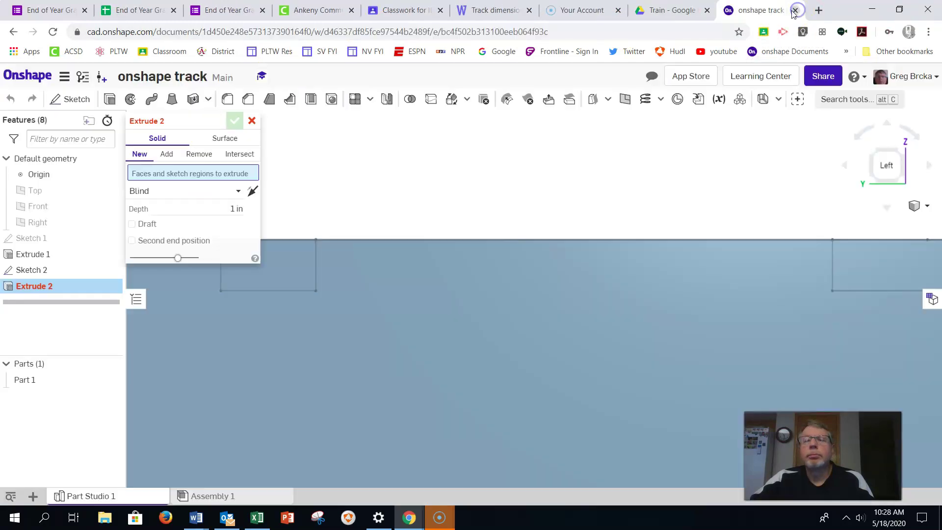
{"action": "left_click", "coordinate": [287, 270]}
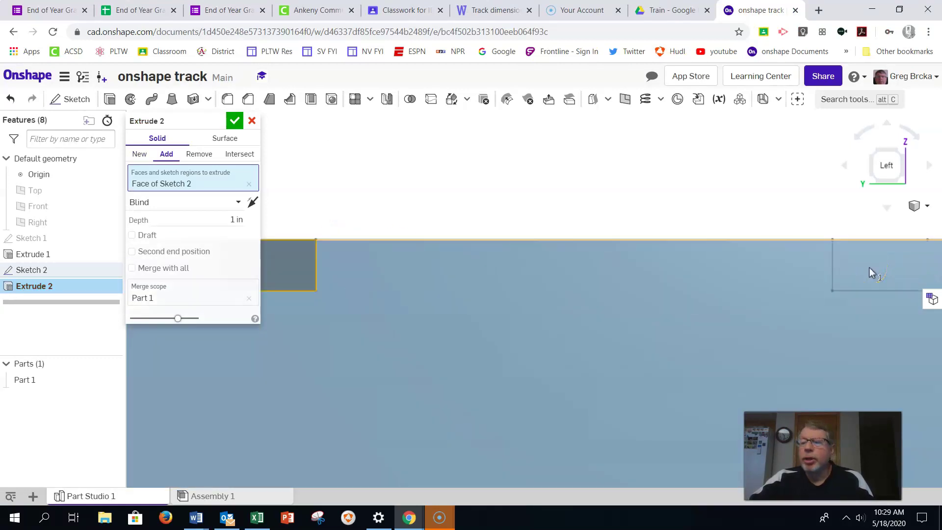
{"action": "right_click_drag", "start_coordinate": [847, 270], "coordinate": [284, 141]}
{"action": "left_click", "coordinate": [254, 122]}
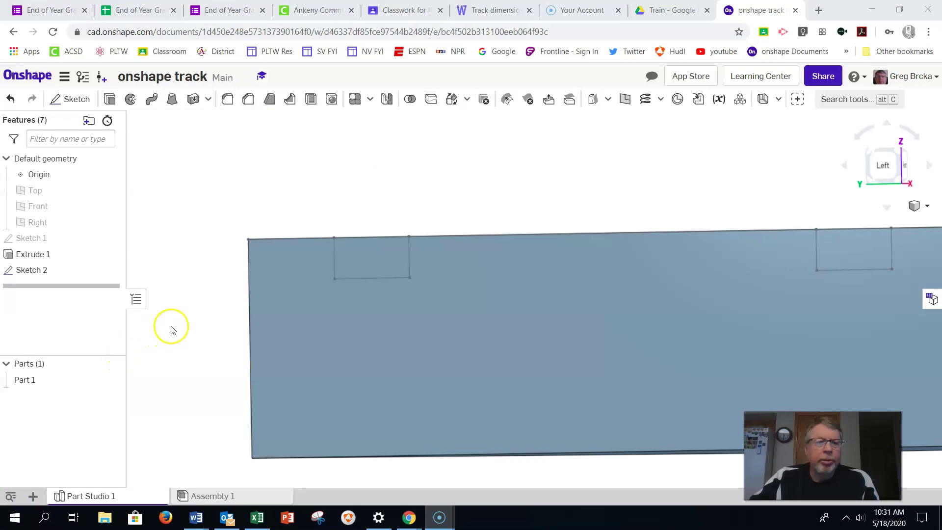
- Cut both rail groove regions out of the block with a Remove extrude set to Through all
{"action": "left_click", "coordinate": [110, 99]}
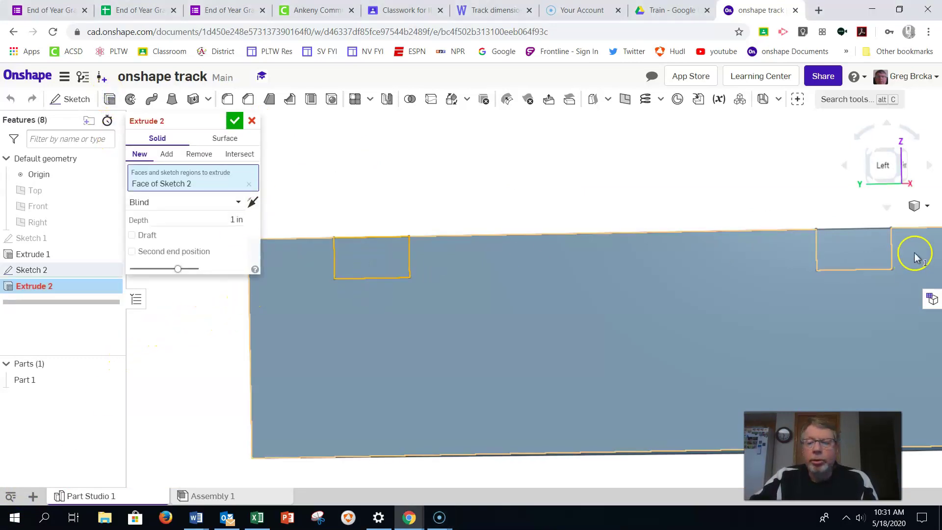
{"action": "left_click", "coordinate": [864, 246]}
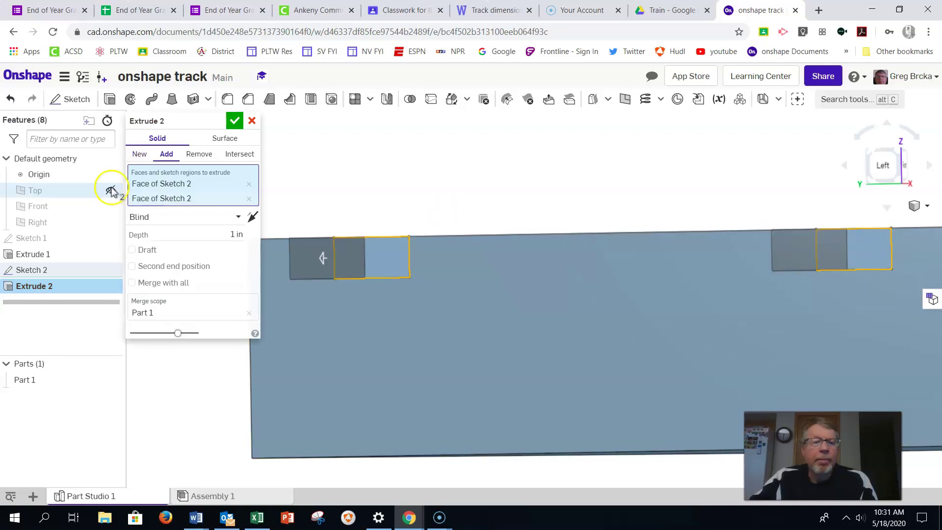
{"action": "left_click", "coordinate": [199, 154]}
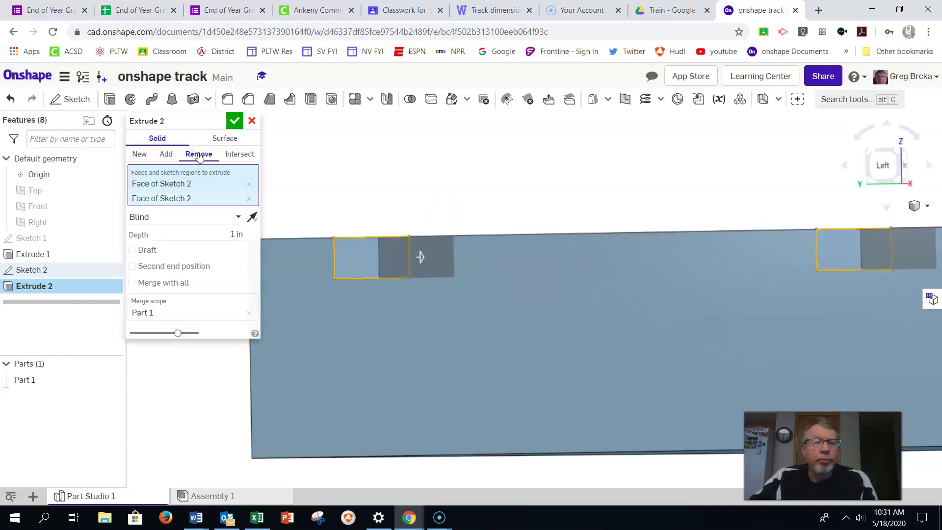
{"action": "left_click", "coordinate": [237, 218]}
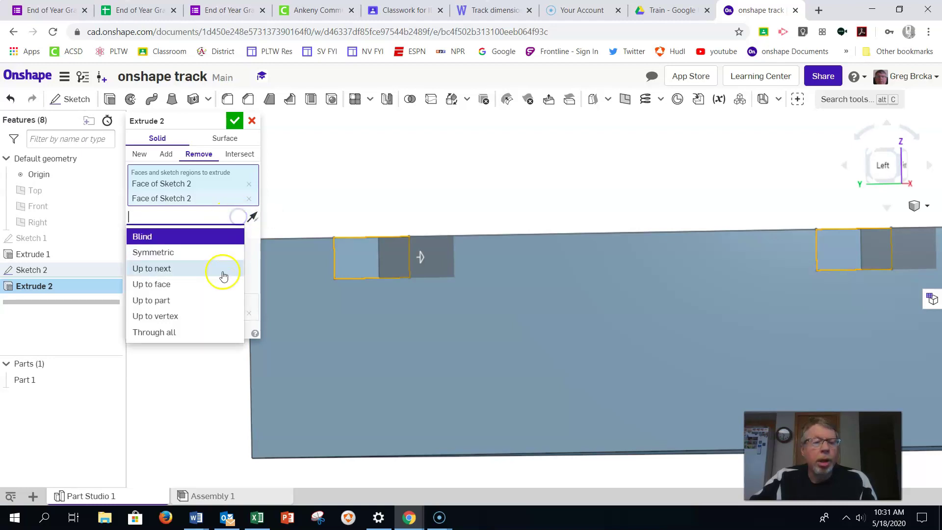
{"action": "left_click", "coordinate": [212, 331]}
{"action": "left_click", "coordinate": [234, 121]}
- Start a new sketch on the block's top face between the two grooves, viewed normal to that face
{"action": "right_click_drag", "start_coordinate": [334, 180], "coordinate": [375, 214]}
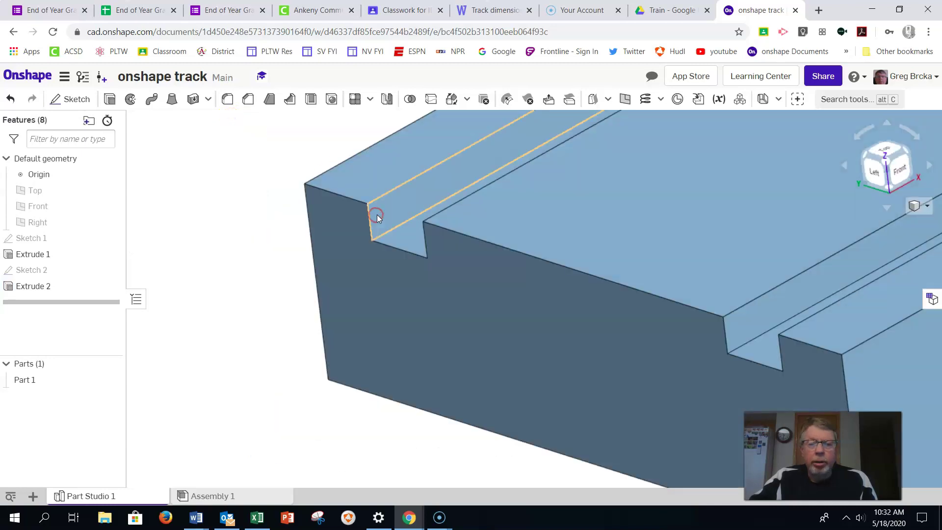
{"action": "scroll", "coordinate": [377, 214], "scroll_direction": "up", "scroll_amount": 3}
{"action": "scroll", "coordinate": [376, 214], "scroll_direction": "down", "scroll_amount": 5}
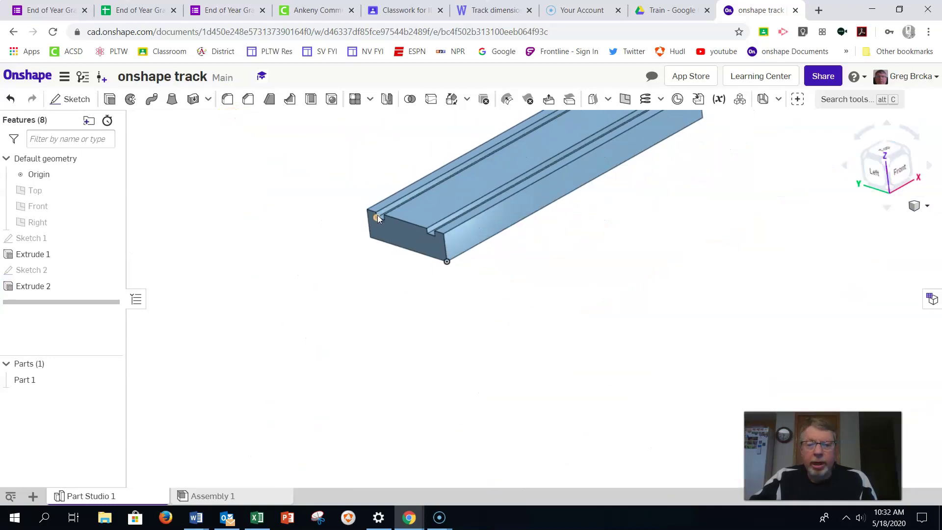
{"action": "left_click", "coordinate": [380, 272]}
{"action": "middle_click_drag", "start_coordinate": [380, 272], "coordinate": [328, 395]}
{"action": "left_click", "coordinate": [358, 322]}
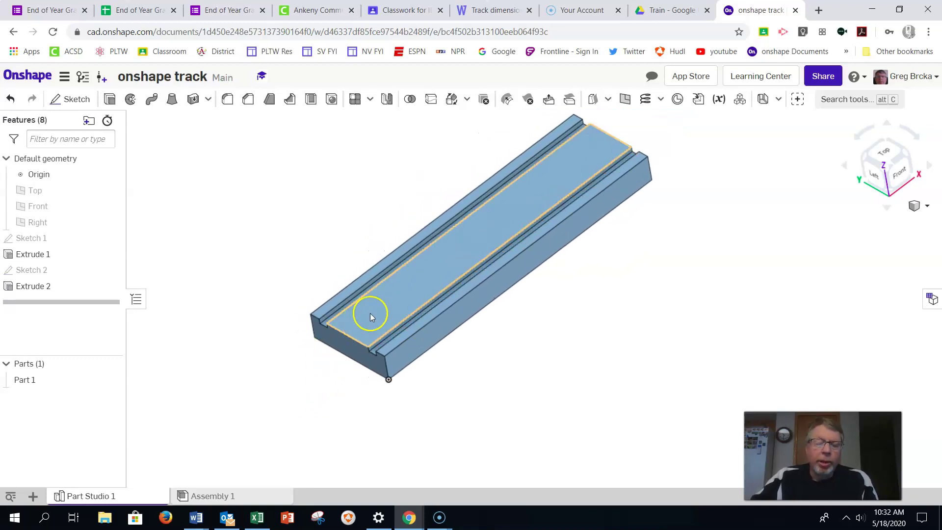
{"action": "right_click", "coordinate": [361, 320]}
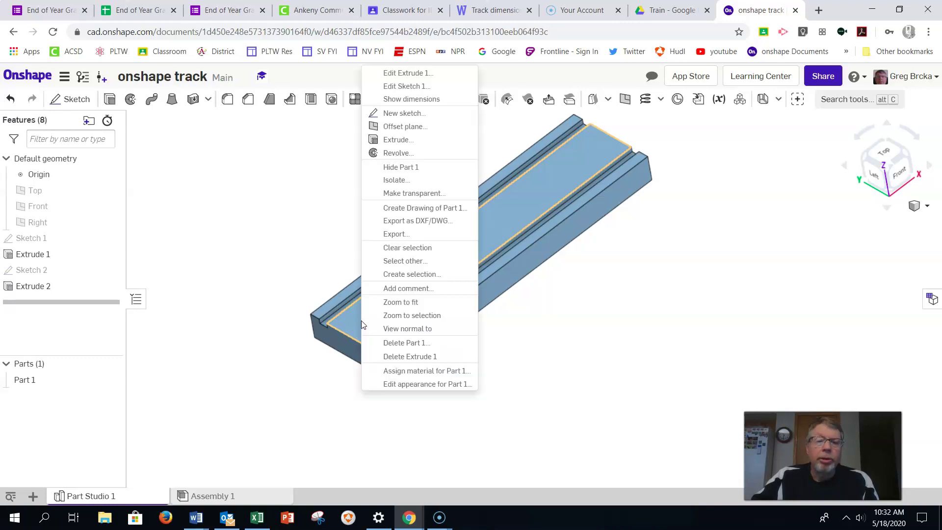
{"action": "left_click", "coordinate": [366, 329]}
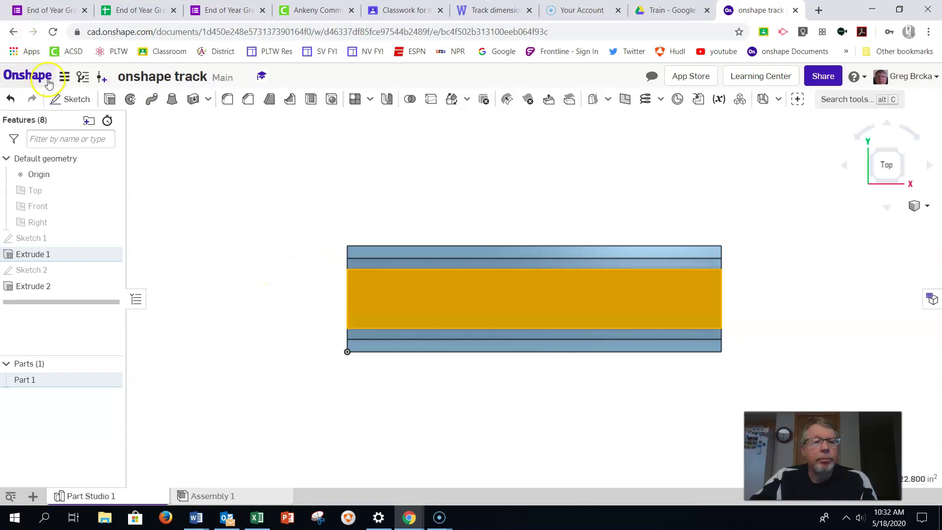
{"action": "left_click", "coordinate": [76, 101]}
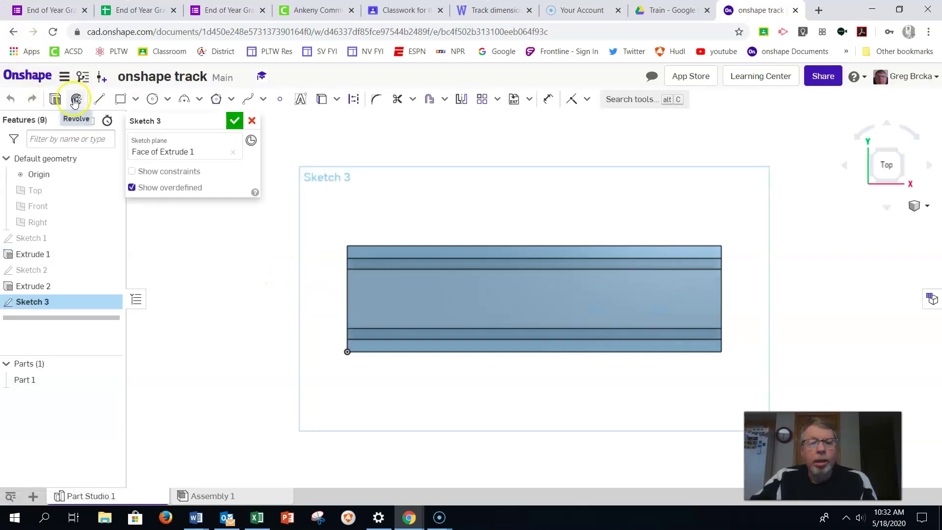
- Consult the track dimension drawing and sketch a circle of diameter 1.4 in just beyond the block's origin end, near mid-width
{"action": "left_click", "coordinate": [669, 10]}
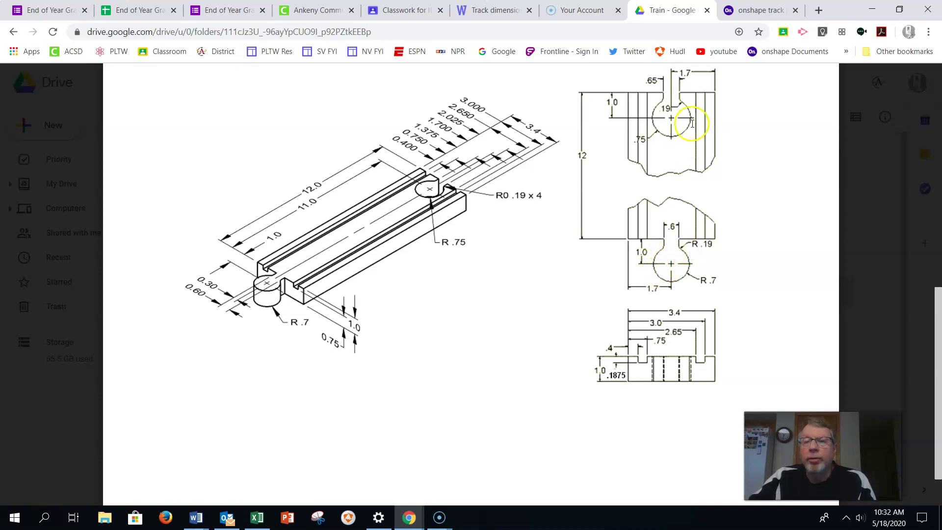
{"action": "left_click", "coordinate": [765, 9]}
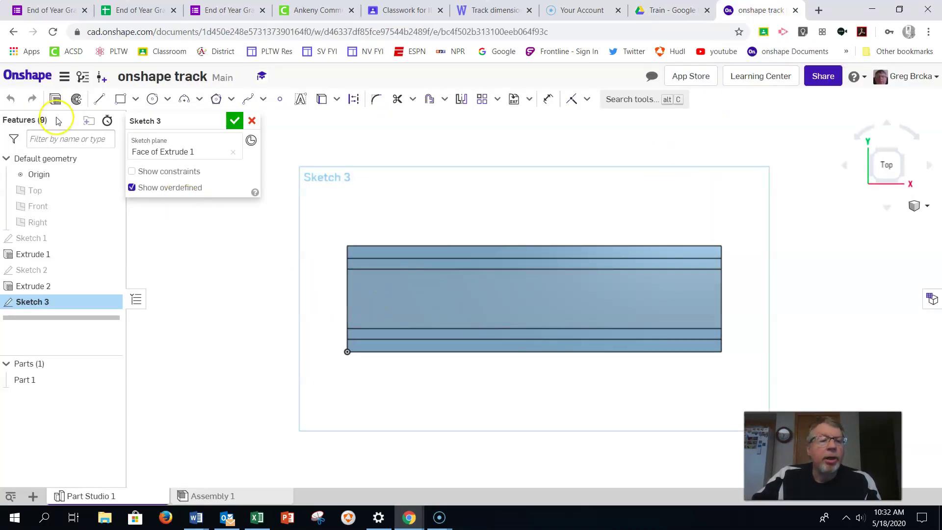
{"action": "left_click", "coordinate": [152, 99]}
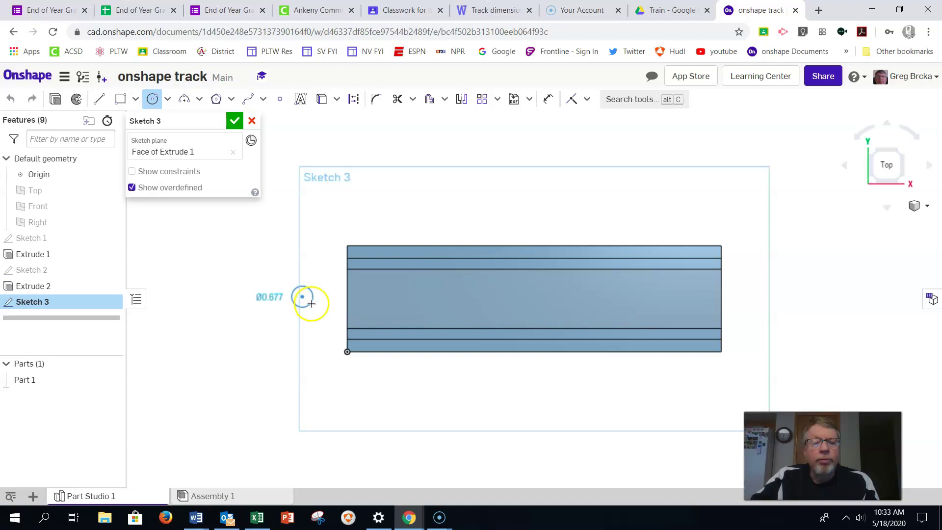
{"action": "type", "text": "1"}
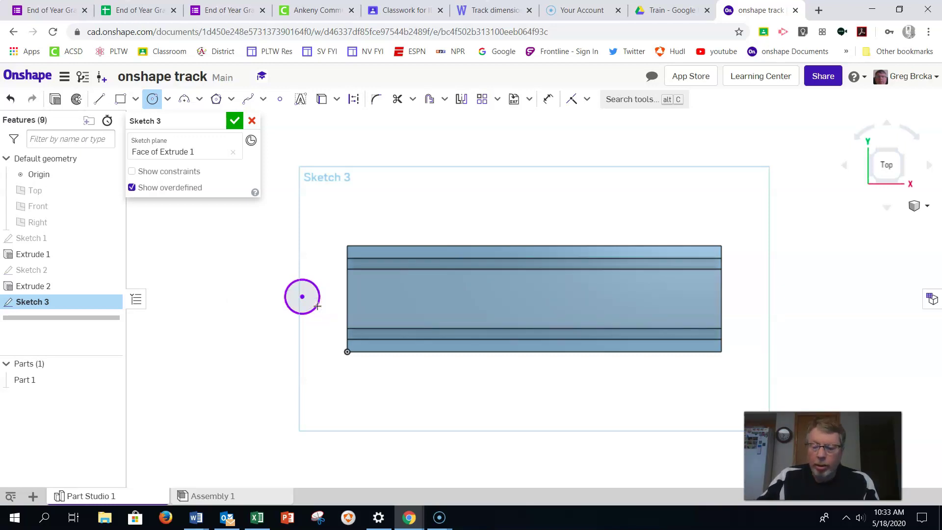
{"action": "type", "text": ".4"}
{"action": "key", "text": "Return"}
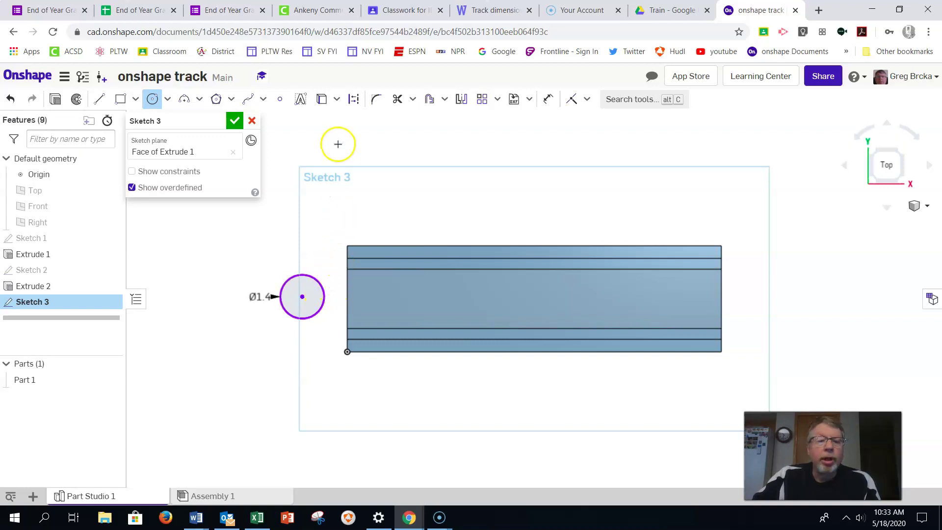
- Dimension the circle's centre 1 in horizontally from the block's end edge
{"action": "left_click", "coordinate": [547, 99]}
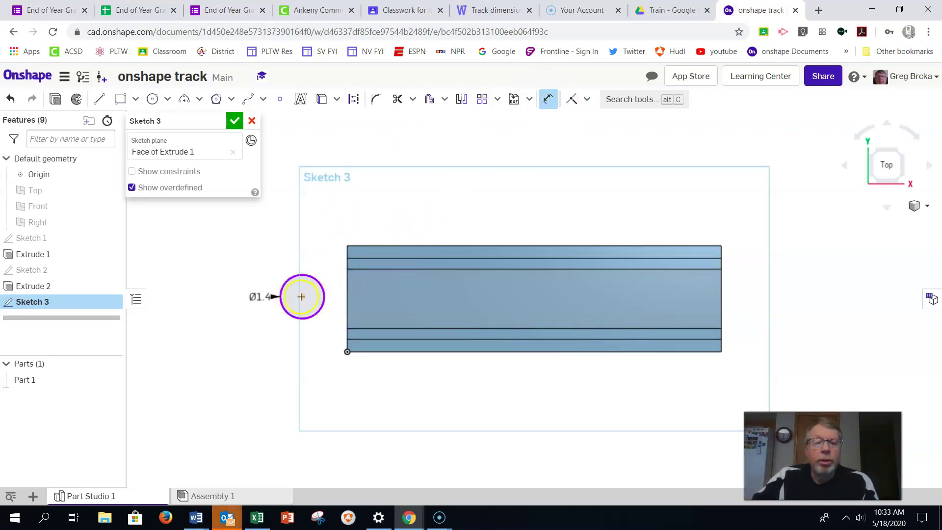
{"action": "left_click", "coordinate": [301, 297]}
{"action": "left_click", "coordinate": [347, 245]}
{"action": "left_click", "coordinate": [322, 209]}
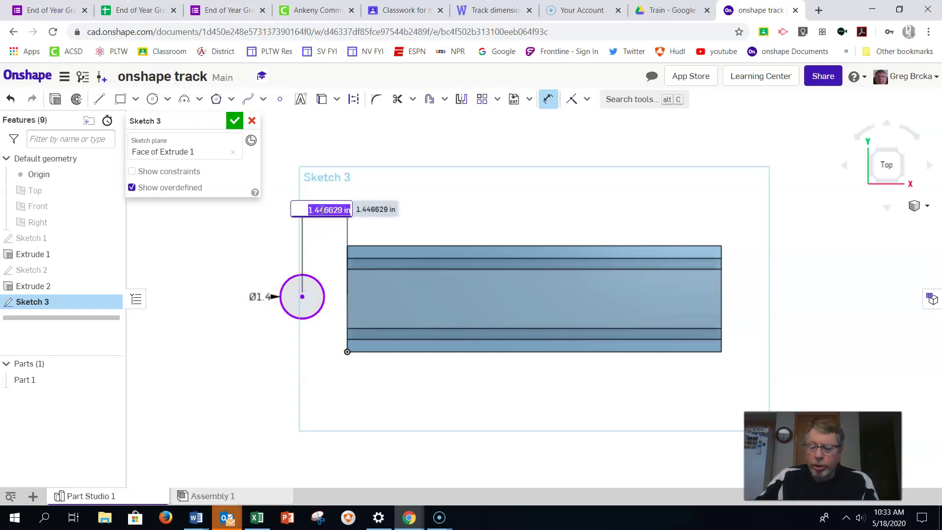
{"action": "type", "text": "1"}
{"action": "key", "text": "Return"}
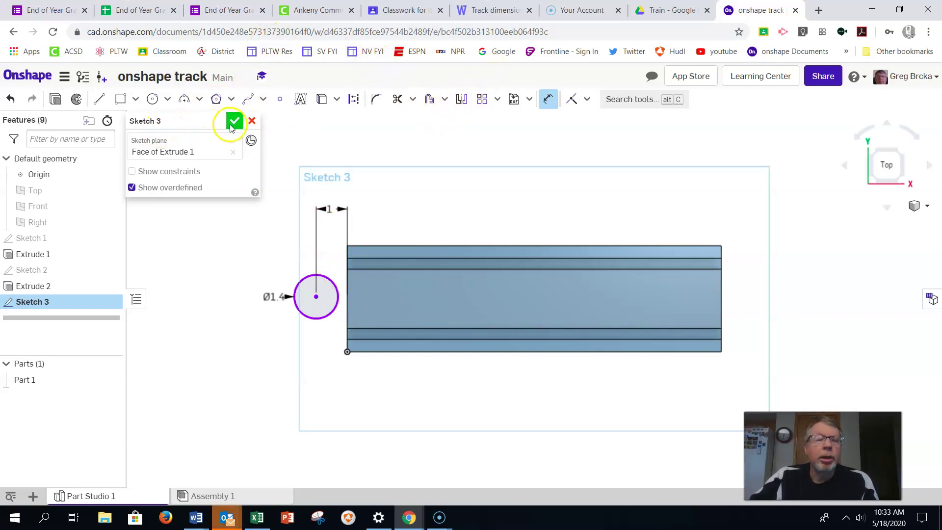
- Place two sketch points on the block's end edge beside the circle, one above and one below its centre
{"action": "left_click", "coordinate": [282, 100]}
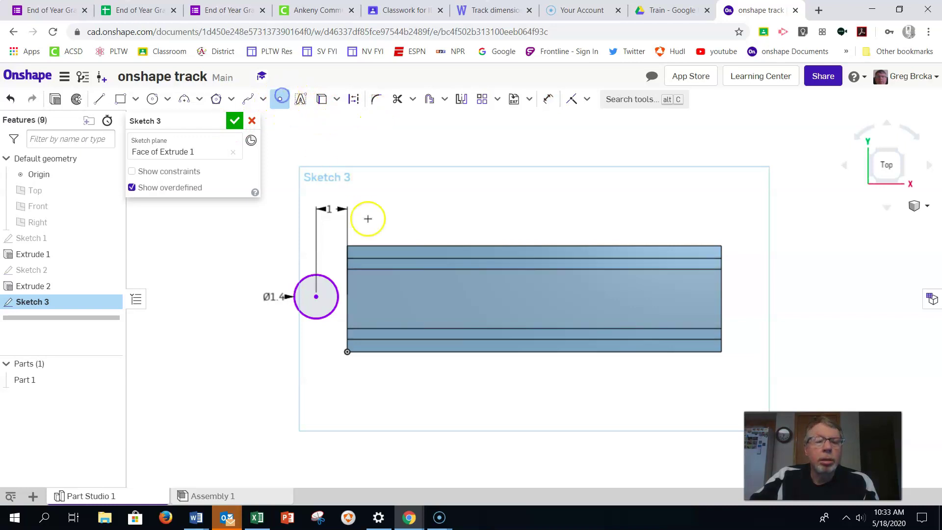
{"action": "left_click", "coordinate": [347, 285]}
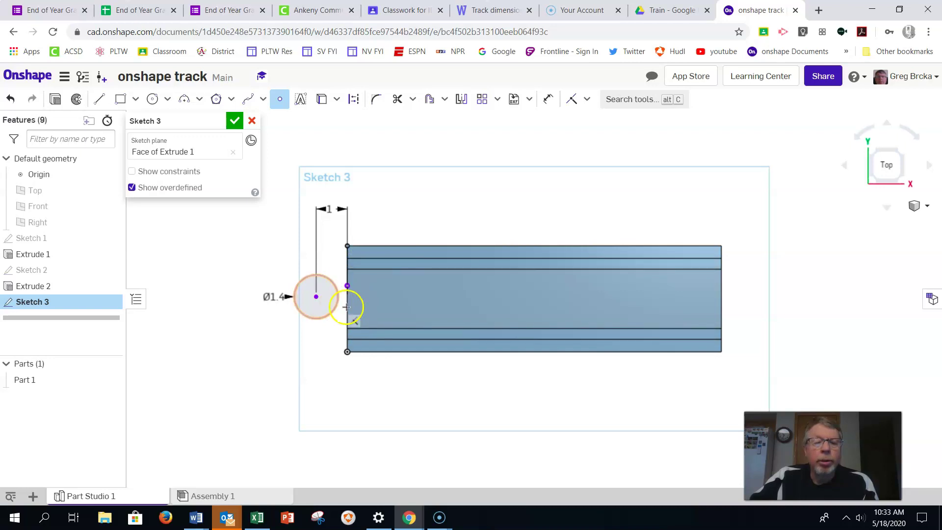
{"action": "left_click", "coordinate": [347, 307]}
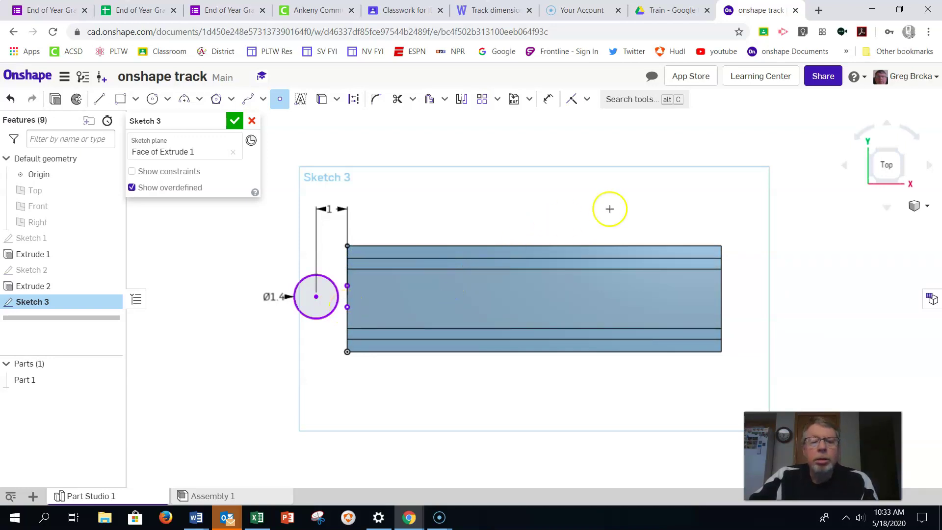
- Check the neck dimensions in the track drawing and dimension the upper point 1.4 in from the block's upper corner
{"action": "left_click", "coordinate": [662, 10]}
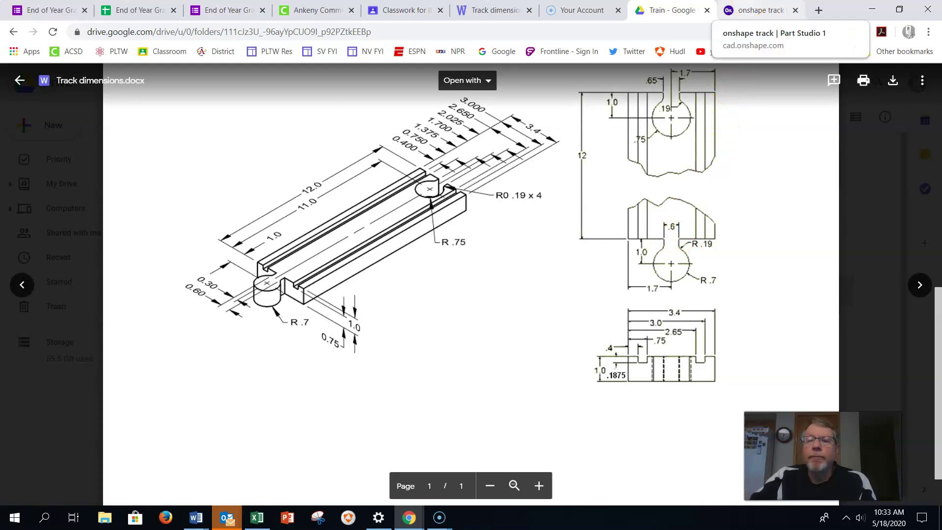
{"action": "left_click", "coordinate": [760, 10]}
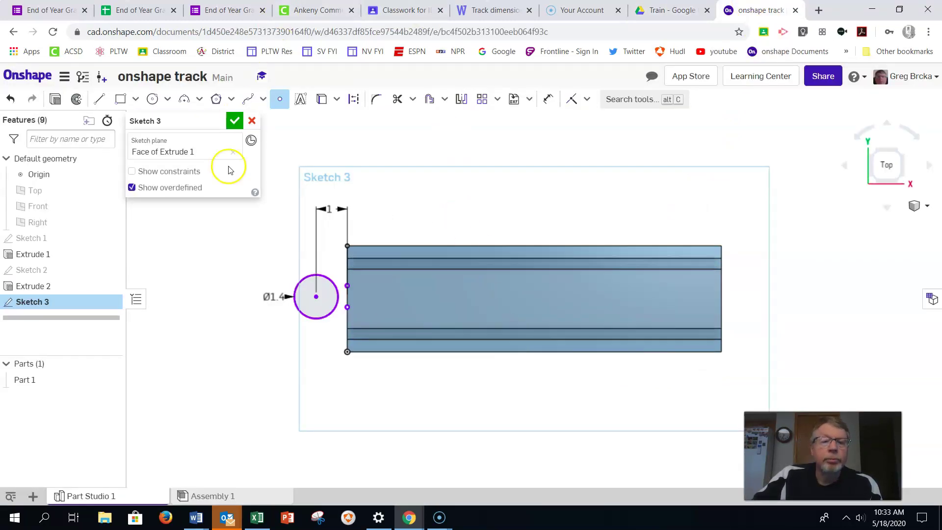
{"action": "left_click", "coordinate": [548, 99]}
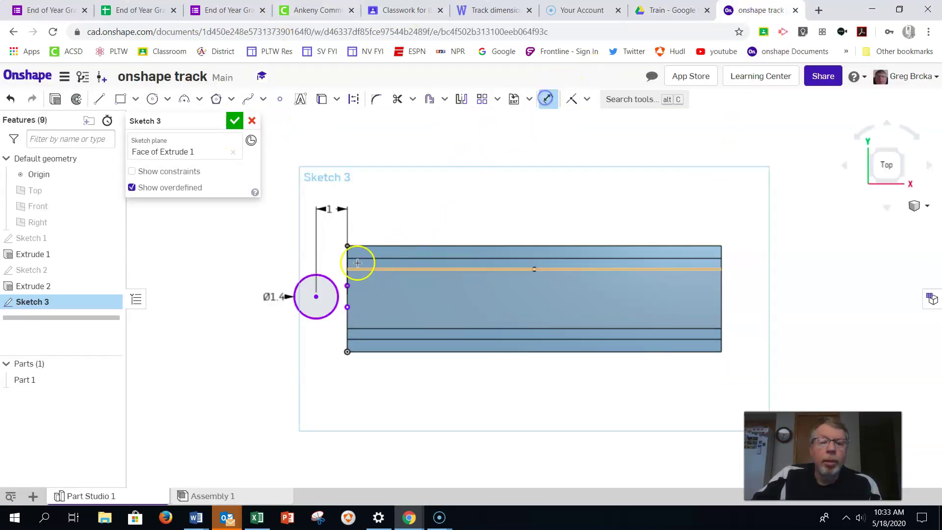
{"action": "left_click", "coordinate": [349, 285]}
{"action": "left_click", "coordinate": [326, 264]}
{"action": "type", "text": "1.4"}
{"action": "key", "text": "Return"}
- Dimension the lower point on the end edge 2 in from the block's upper corner
{"action": "left_click", "coordinate": [343, 249]}
{"action": "left_click", "coordinate": [347, 307]}
{"action": "left_click", "coordinate": [283, 307]}
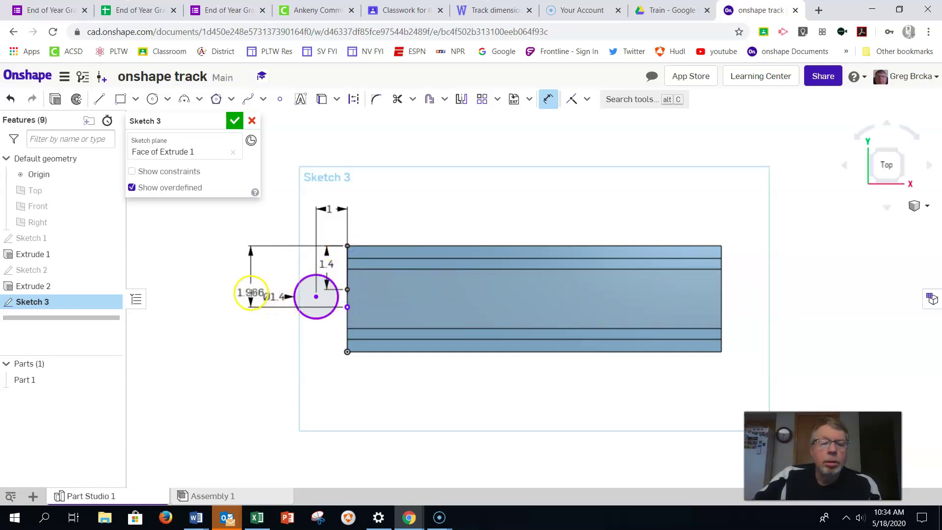
{"action": "left_click", "coordinate": [241, 292]}
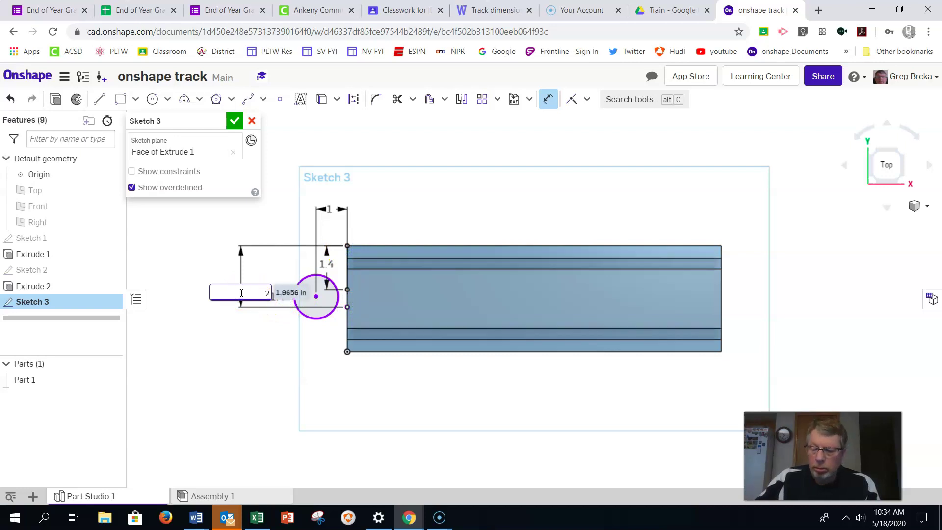
{"action": "key", "text": "Return"}
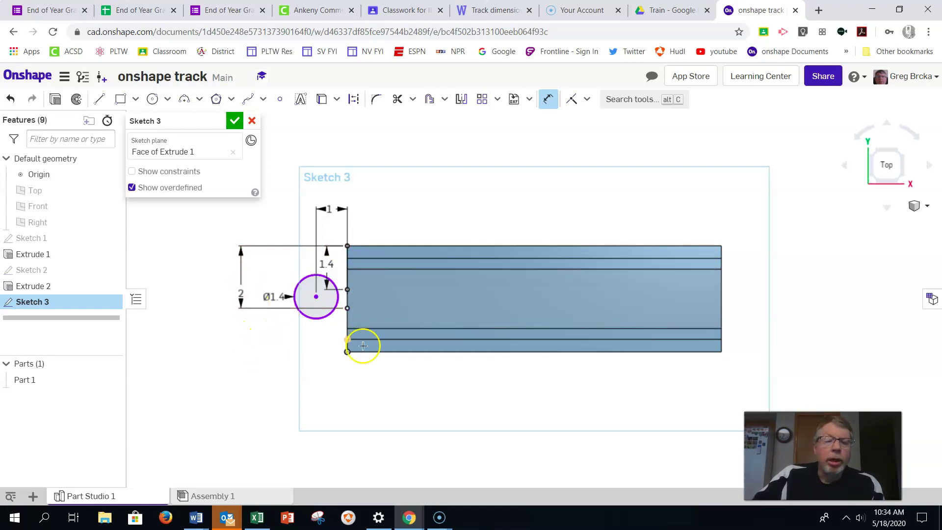
- Draw two horizontal neck lines from the points on the block's end edge to the tab circle
{"action": "left_click", "coordinate": [98, 99]}
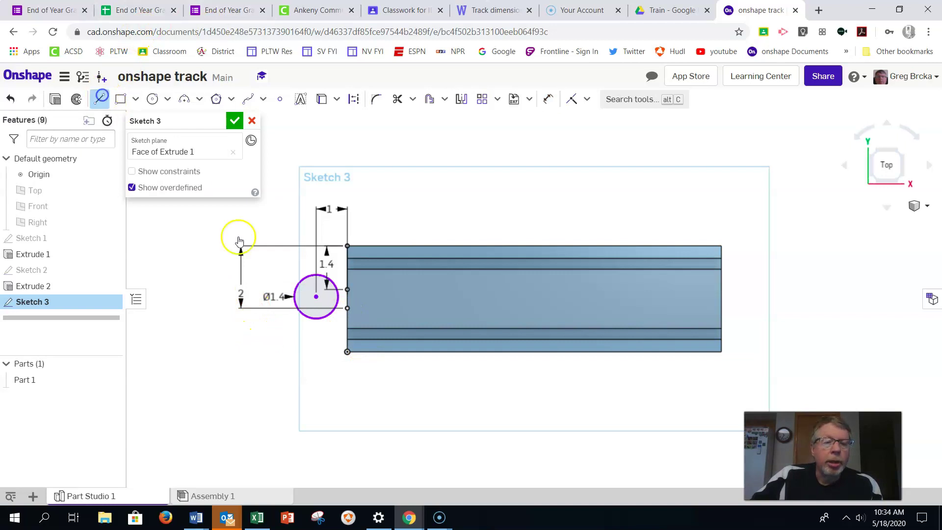
{"action": "scroll", "coordinate": [327, 300], "scroll_direction": "up", "scroll_amount": 1}
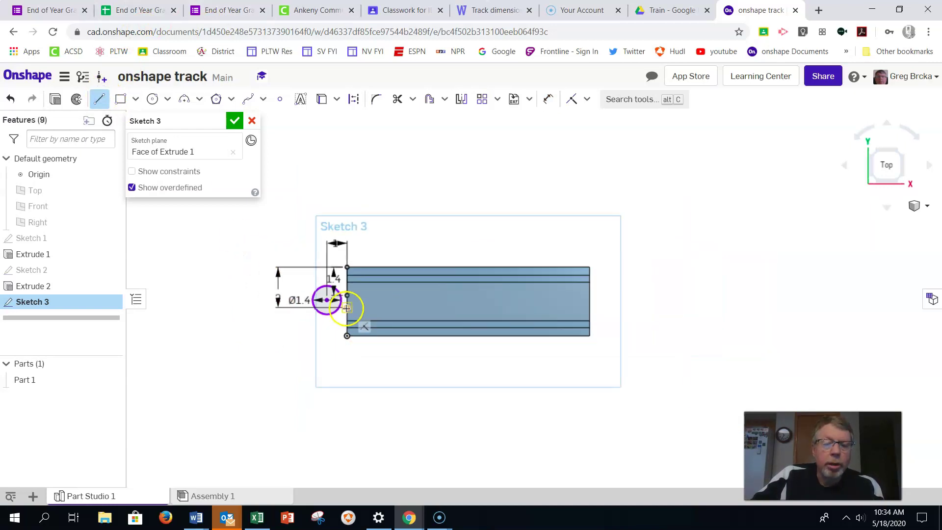
{"action": "scroll", "coordinate": [333, 309], "scroll_direction": "down", "scroll_amount": 6}
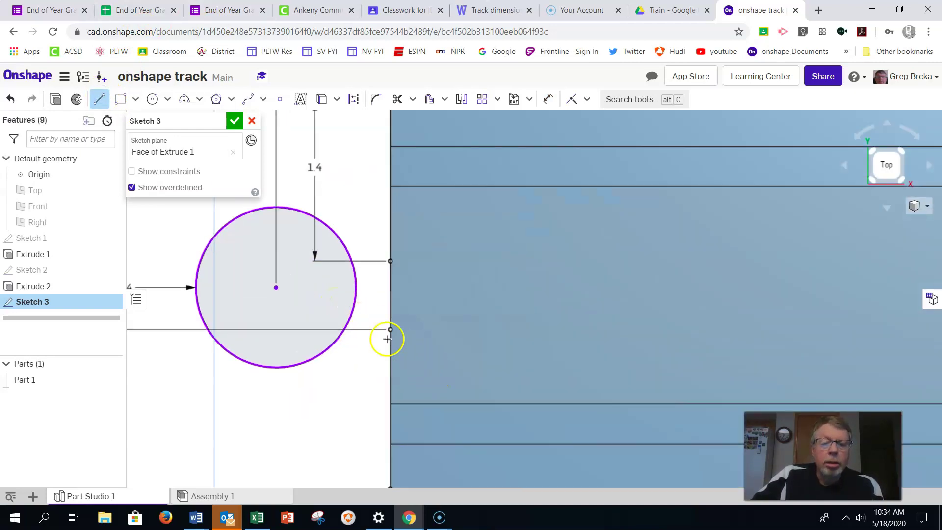
{"action": "left_click", "coordinate": [389, 329]}
{"action": "left_click", "coordinate": [343, 332]}
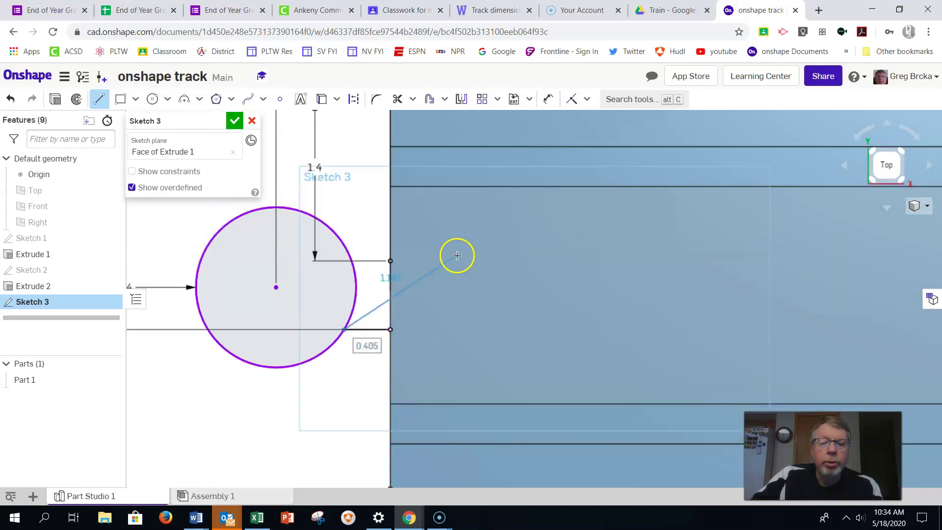
{"action": "key", "text": "Escape"}
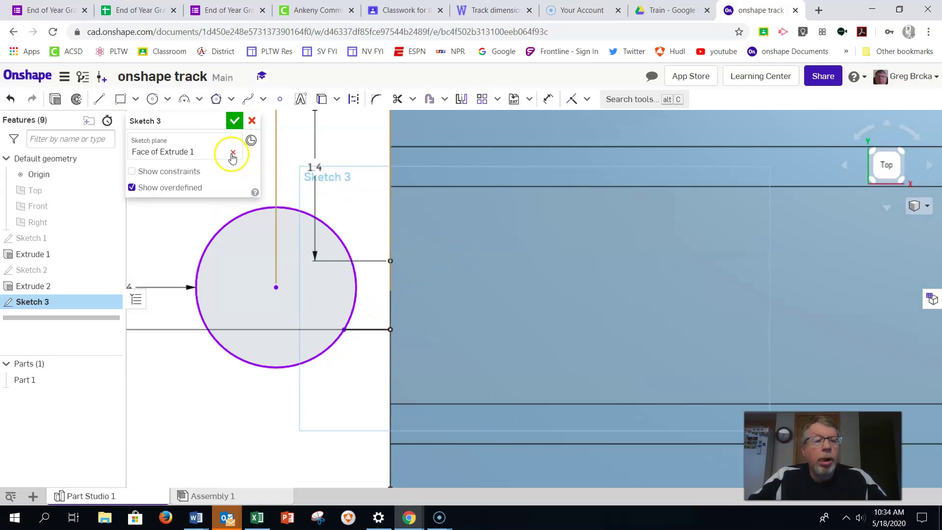
{"action": "left_click", "coordinate": [99, 98]}
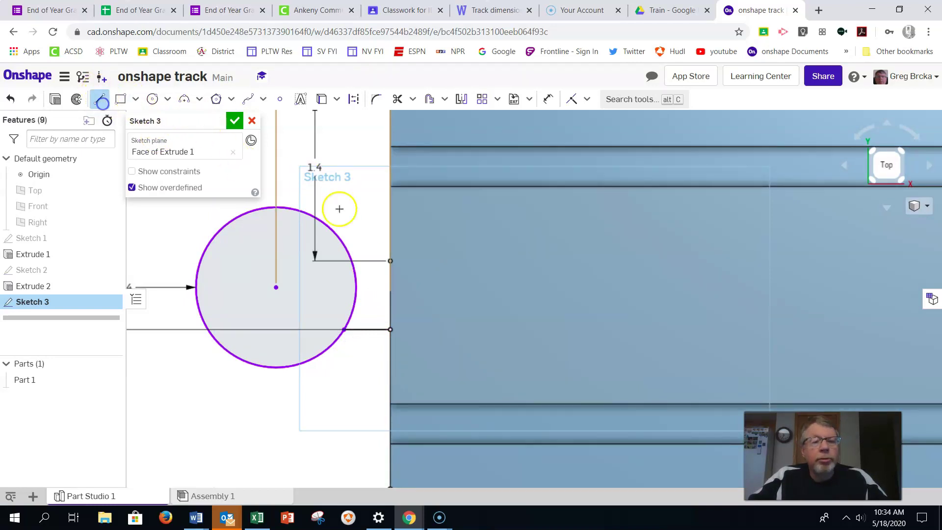
{"action": "left_click_drag", "start_coordinate": [390, 260], "coordinate": [350, 261]}
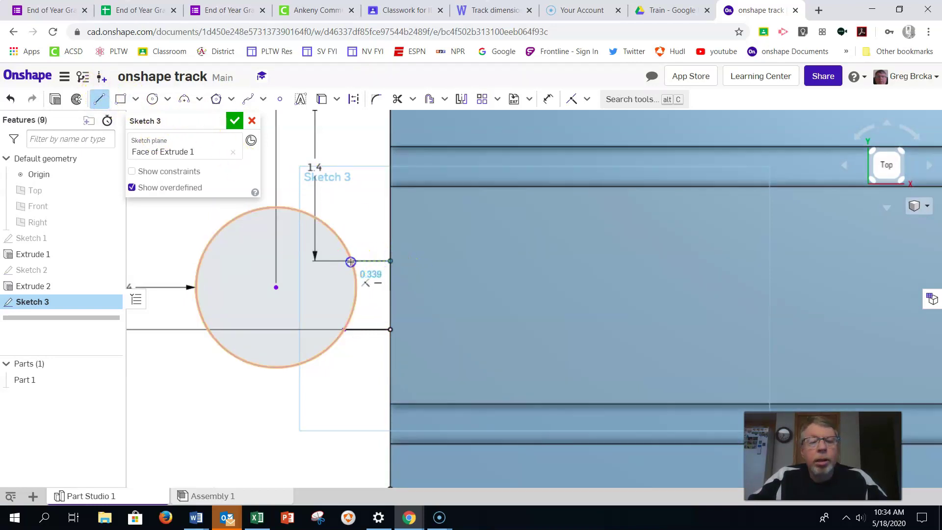
- Trim the circle's arc between the two neck lines and finish the connector tab sketch
{"action": "left_click", "coordinate": [398, 99]}
{"action": "left_click", "coordinate": [344, 307]}
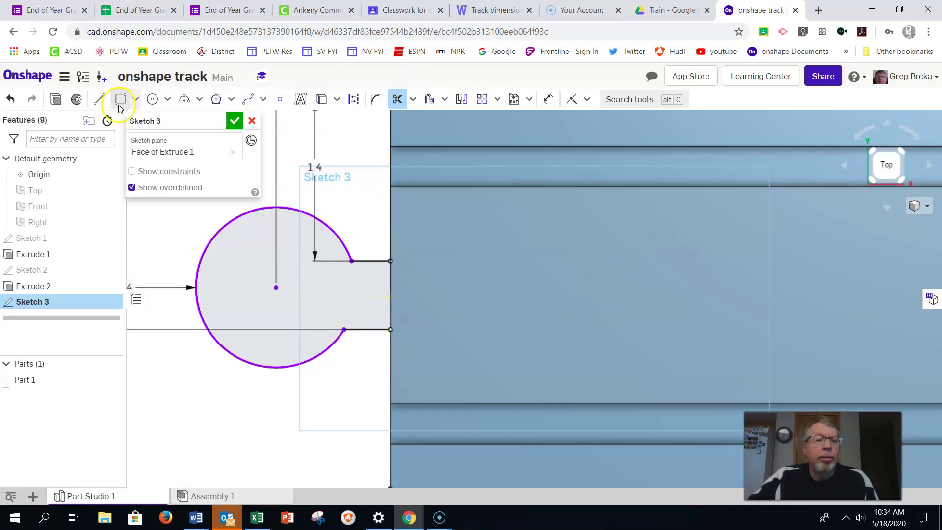
{"action": "left_click", "coordinate": [234, 121]}
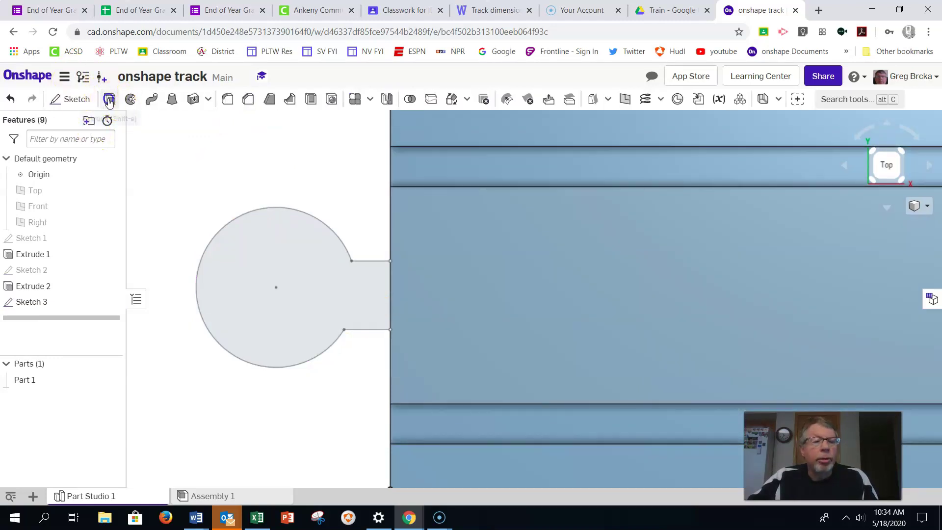
- Extrude the connector tab profile 1 in as a new solid, reversed to run down along the block's thickness
{"action": "left_click", "coordinate": [109, 102]}
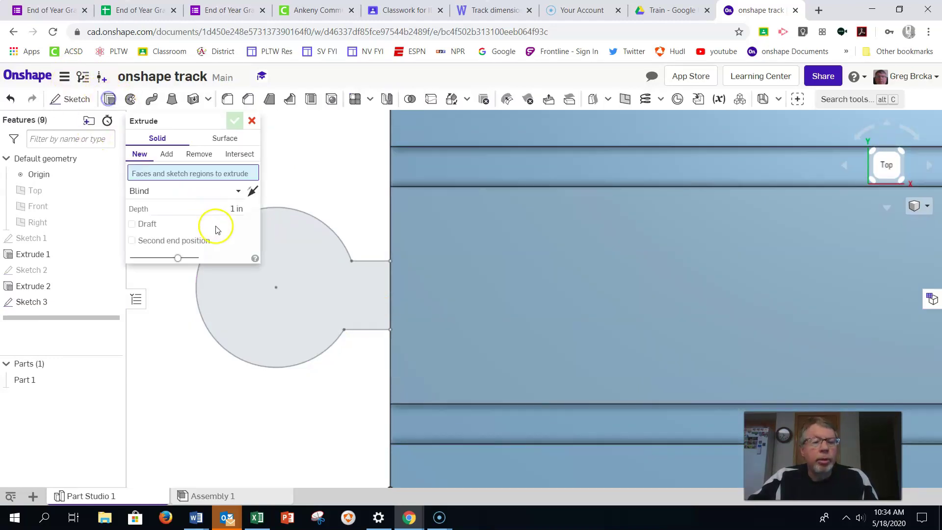
{"action": "left_click", "coordinate": [344, 242]}
{"action": "right_click_drag", "start_coordinate": [369, 200], "coordinate": [398, 204]}
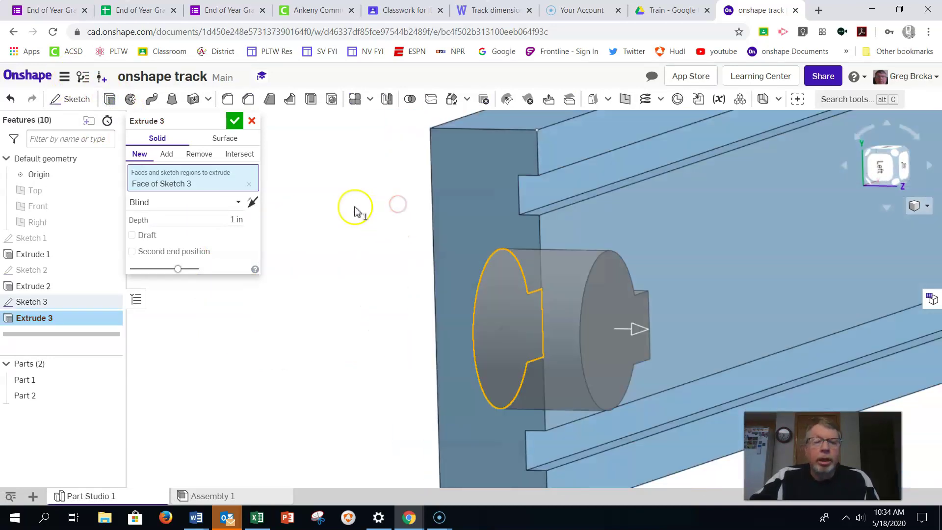
{"action": "left_click", "coordinate": [253, 201]}
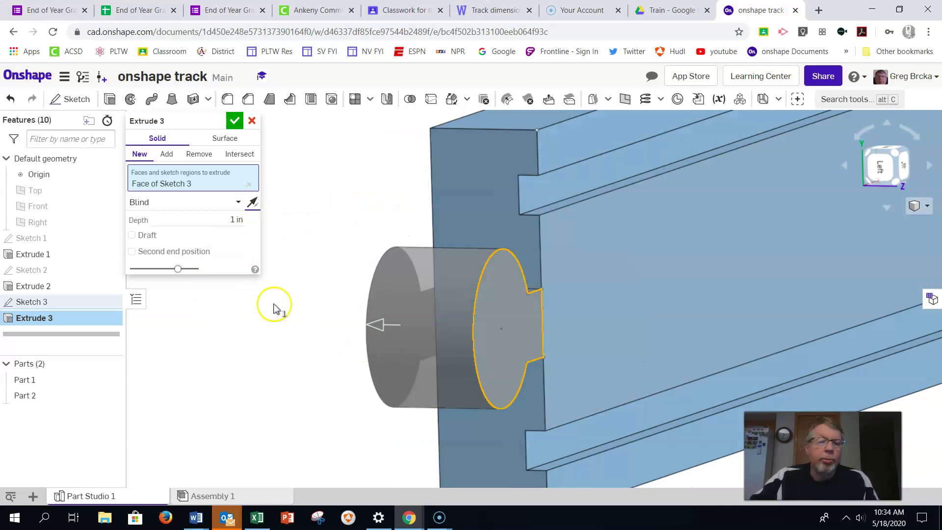
{"action": "left_click", "coordinate": [234, 121]}
- Check the fillet radius in the track drawing and fillet both edges where the neck meets the round tab at 0.19 in
{"action": "right_click_drag", "start_coordinate": [325, 249], "coordinate": [275, 230]}
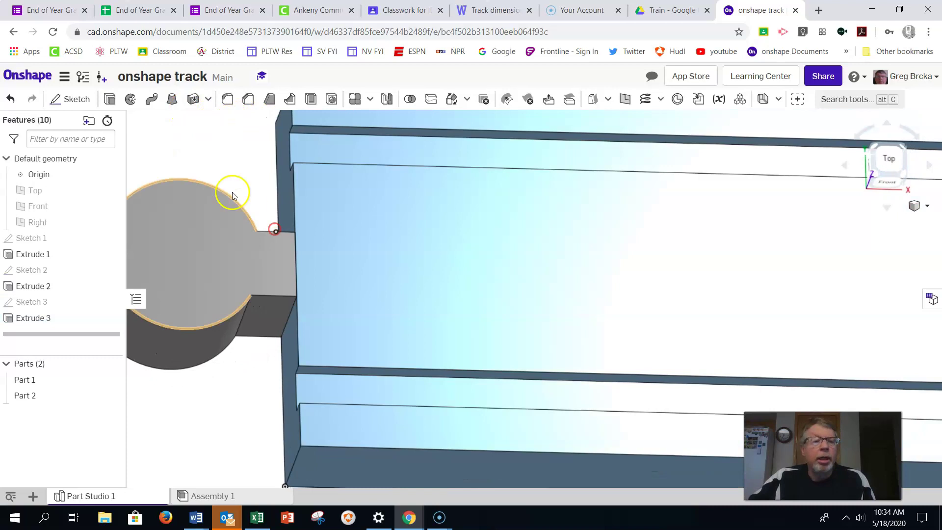
{"action": "left_click", "coordinate": [227, 99]}
{"action": "left_click", "coordinate": [666, 11]}
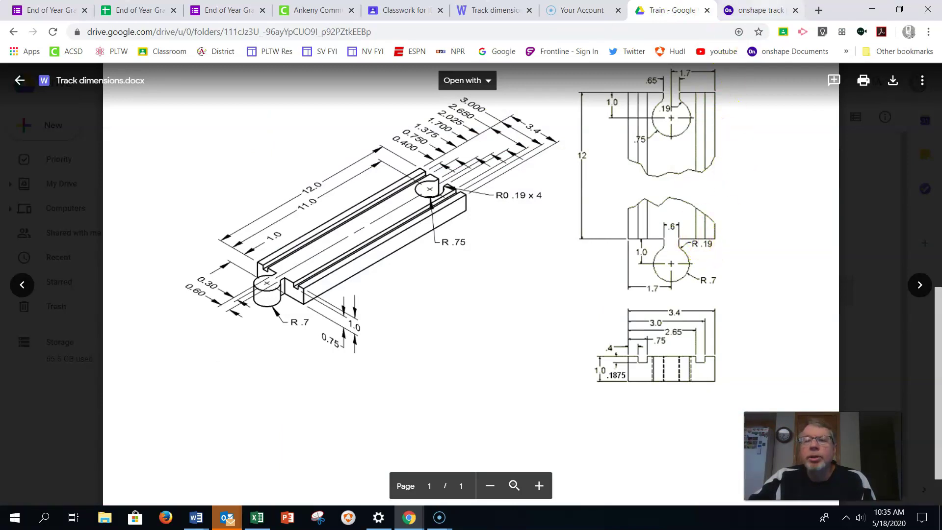
{"action": "left_click", "coordinate": [761, 11]}
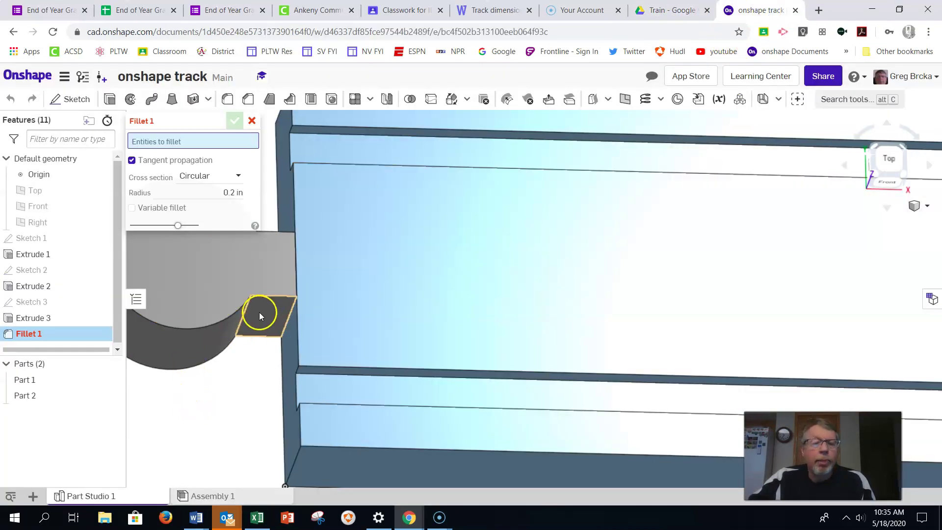
{"action": "left_click", "coordinate": [248, 314]}
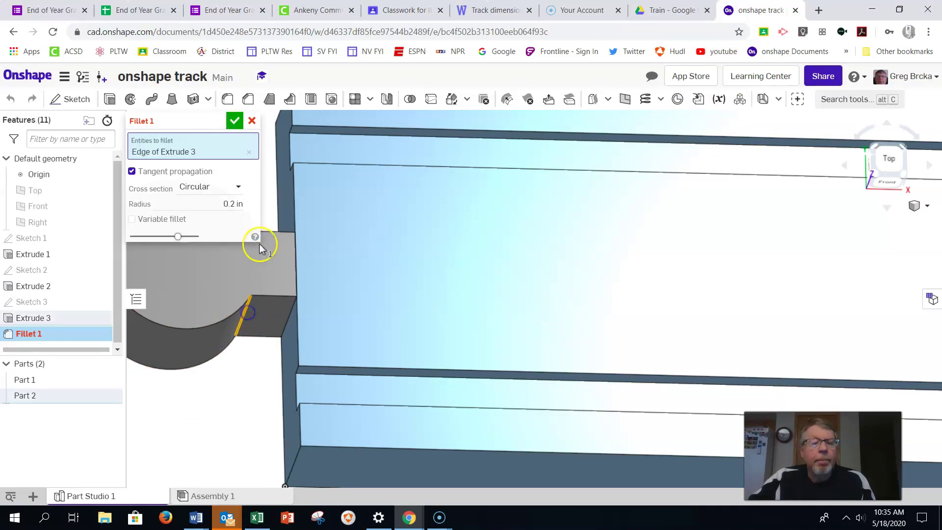
{"action": "left_click", "coordinate": [241, 205]}
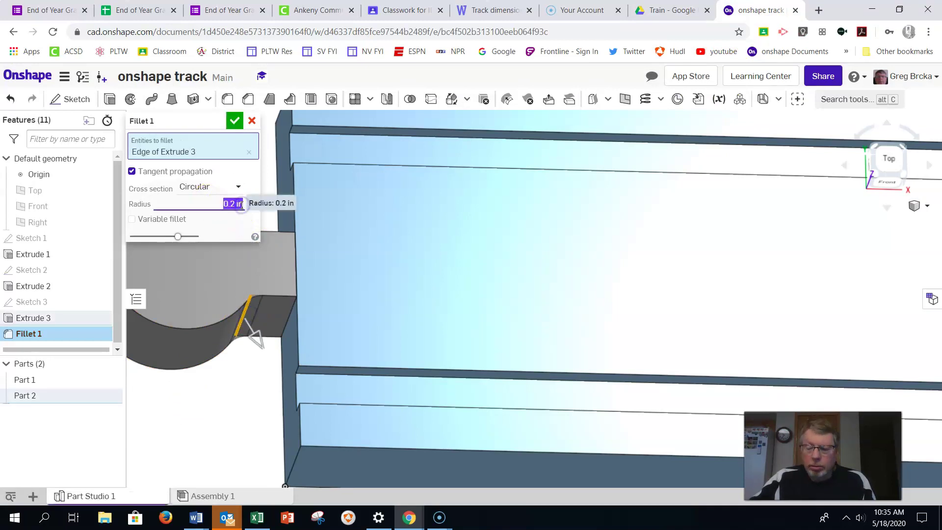
{"action": "type", "text": ".19"}
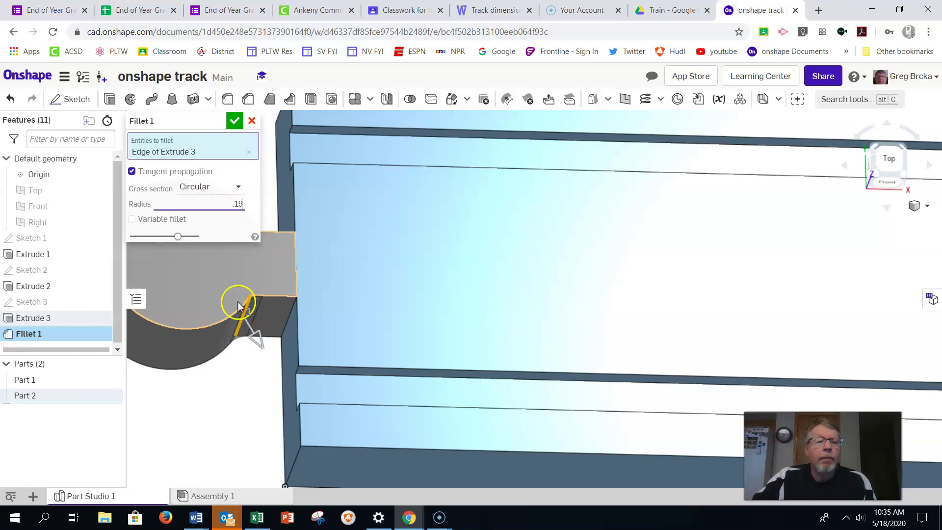
{"action": "right_click_drag", "start_coordinate": [223, 408], "coordinate": [252, 384]}
{"action": "left_click", "coordinate": [256, 382]}
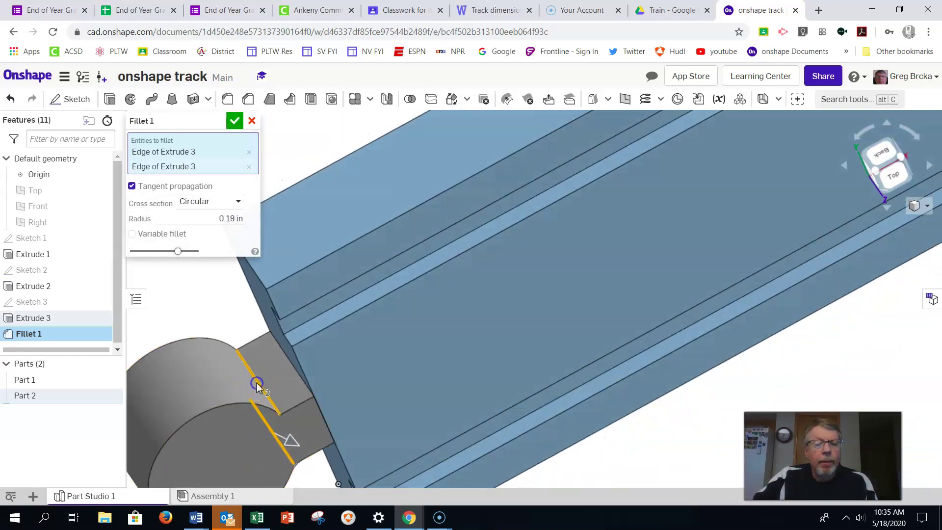
{"action": "left_click", "coordinate": [235, 121]}
- Start a sketch on the block's face between the two grooves and view it straight on
{"action": "right_click_drag", "start_coordinate": [319, 242], "coordinate": [299, 256]}
{"action": "scroll", "coordinate": [298, 248], "scroll_direction": "down", "scroll_amount": 5}
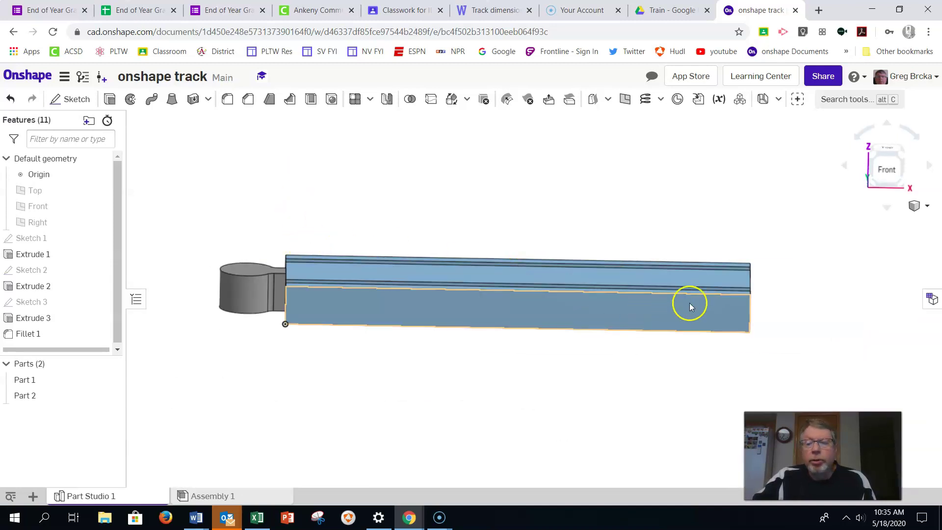
{"action": "left_click", "coordinate": [708, 274]}
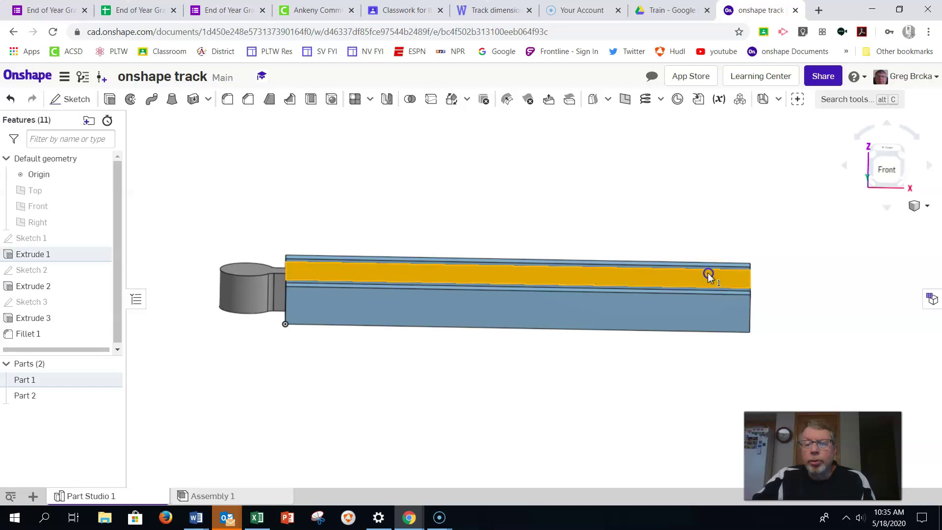
{"action": "left_click", "coordinate": [77, 98]}
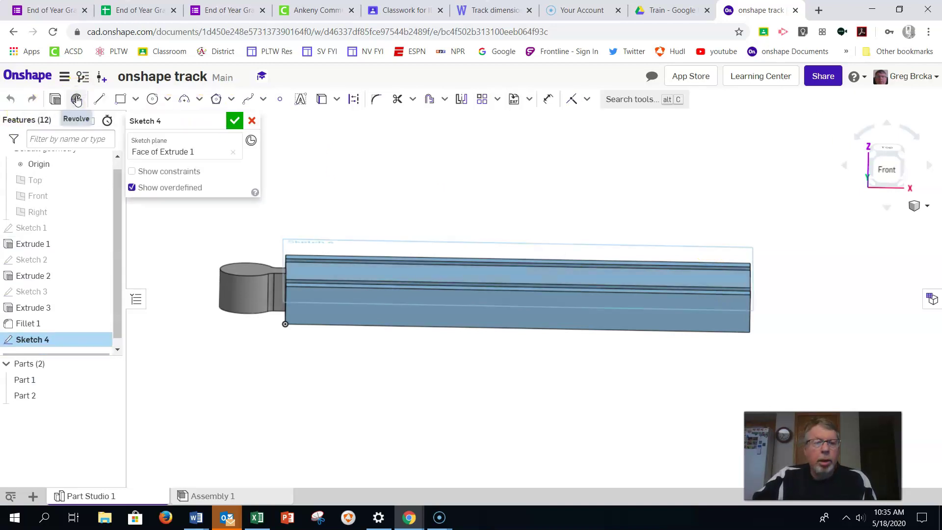
{"action": "key", "text": "n"}
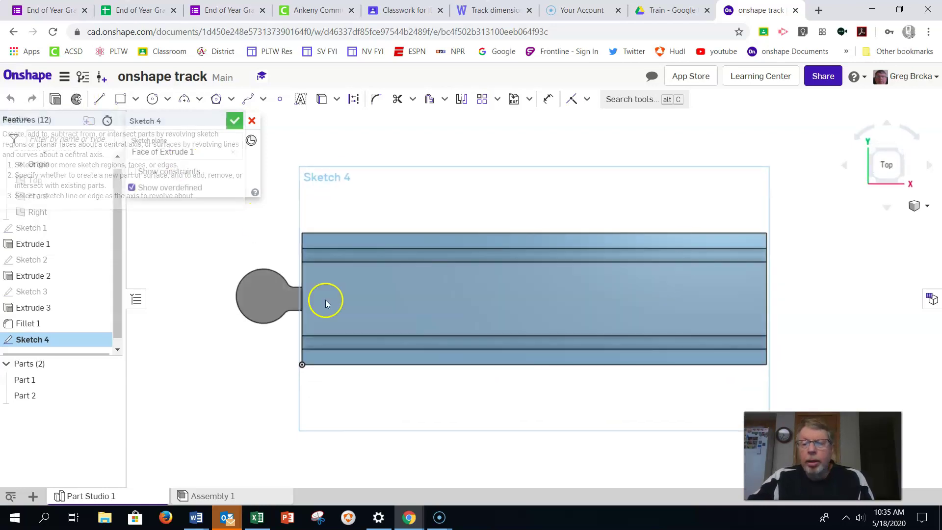
- Check the socket dimensions in the track drawing and sketch a 1.5 in diameter circle near the block end opposite the tab
{"action": "left_click", "coordinate": [649, 11]}
{"action": "scroll", "coordinate": [670, 162], "scroll_direction": "down", "scroll_amount": 1}
{"action": "scroll", "coordinate": [676, 174], "scroll_direction": "up", "scroll_amount": 2}
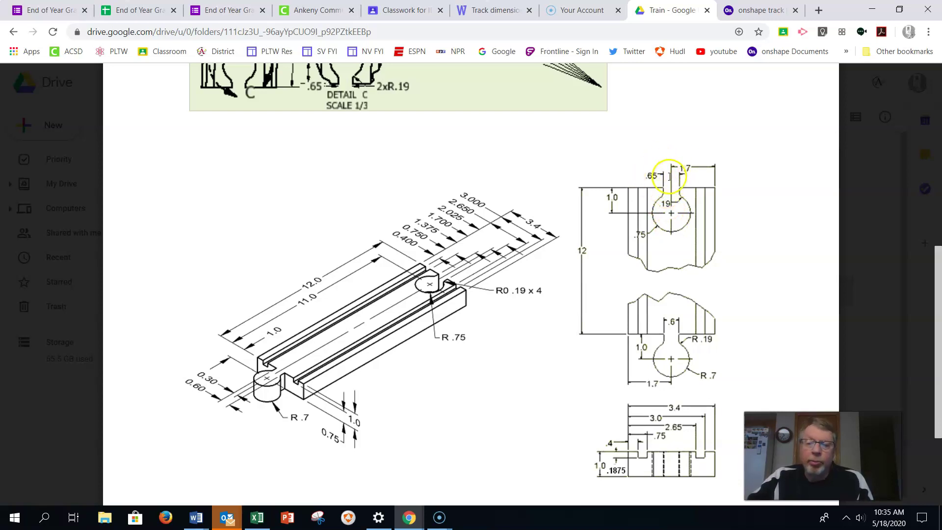
{"action": "left_click", "coordinate": [760, 10]}
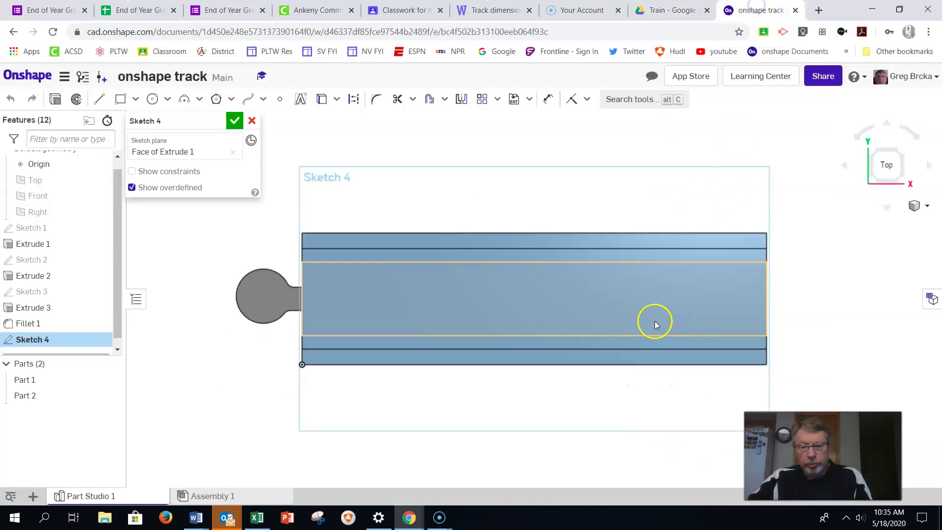
{"action": "left_click", "coordinate": [155, 99]}
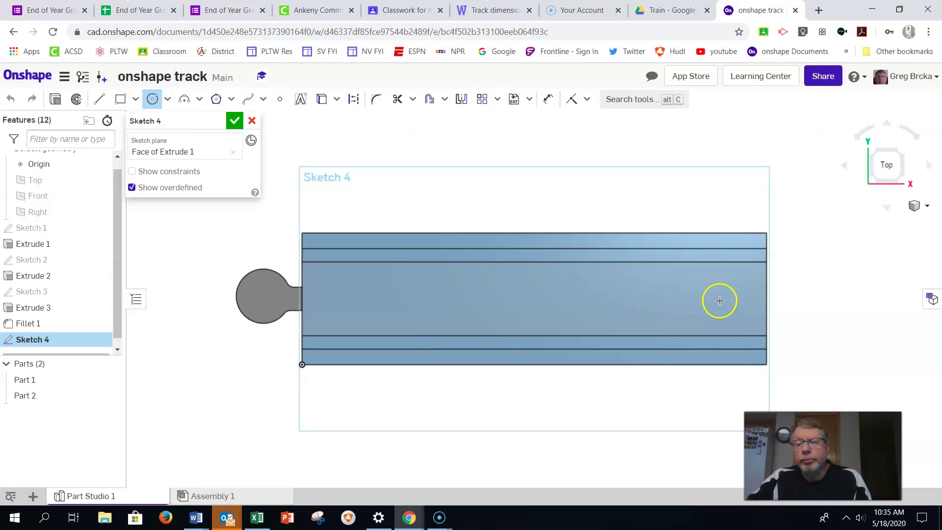
{"action": "left_click", "coordinate": [702, 298]}
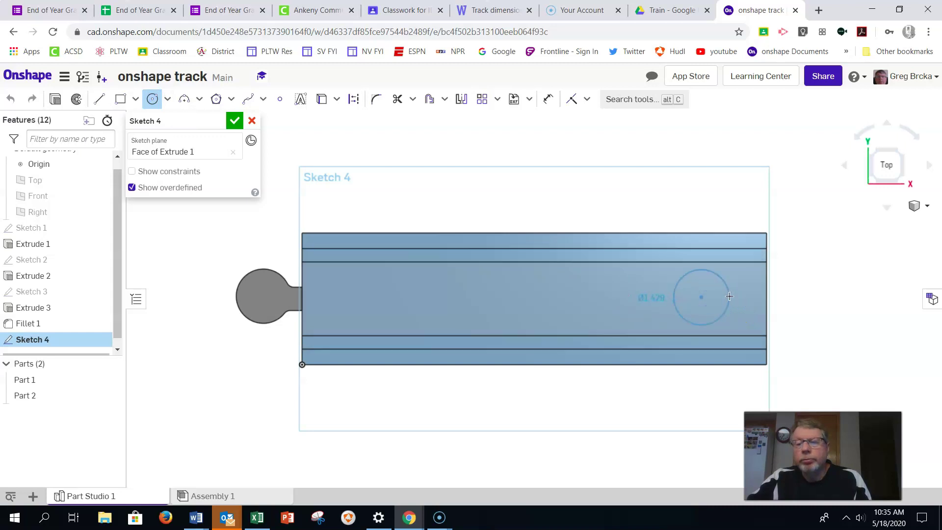
{"action": "type", "text": "1"}
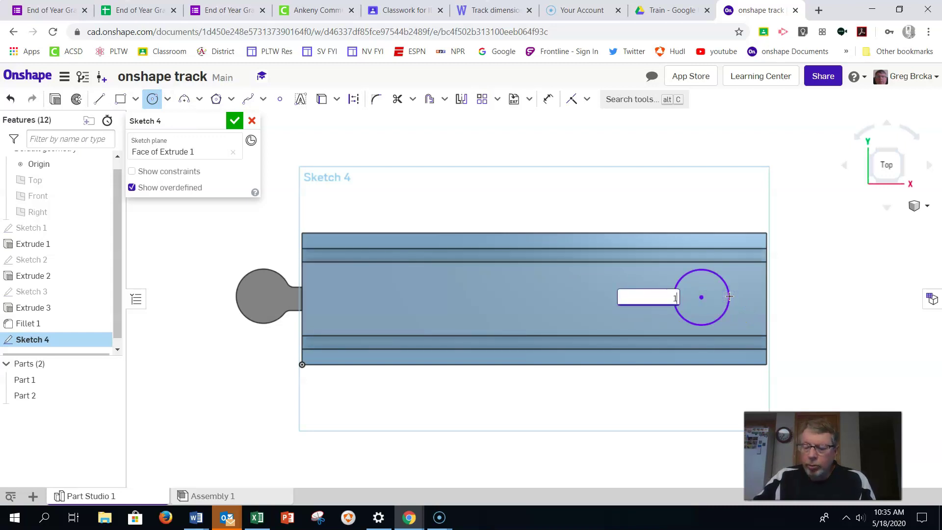
{"action": "type", "text": ".5"}
{"action": "key", "text": "Return"}
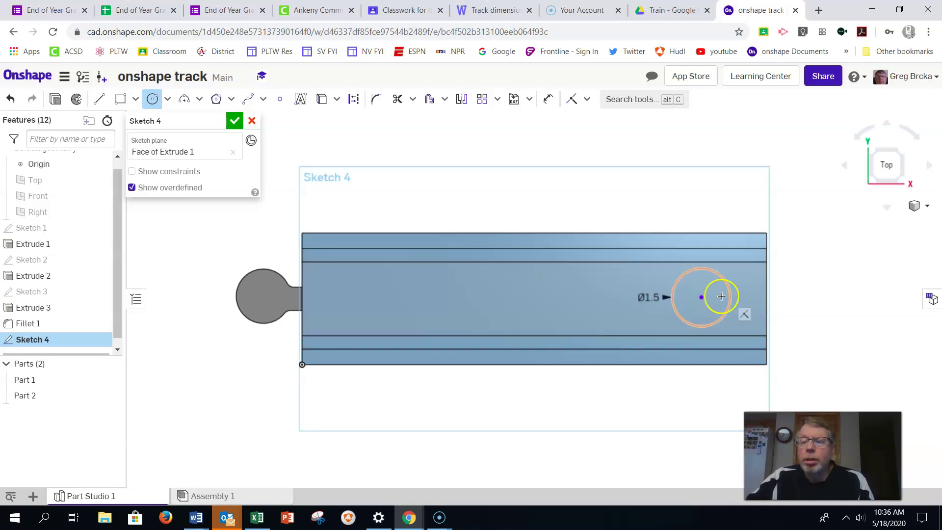
- Dimension the socket circle's centre 1 in horizontally from the block's nearest end edge
{"action": "left_click", "coordinate": [549, 99]}
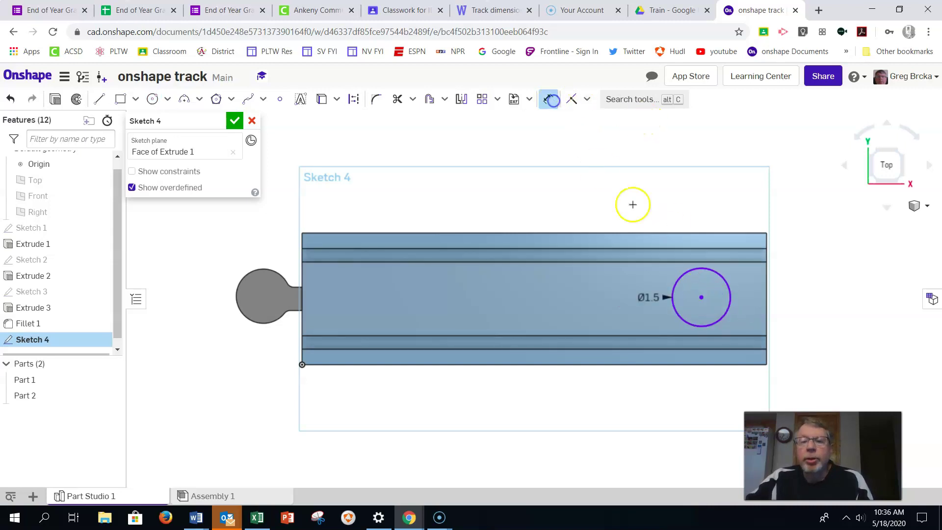
{"action": "left_click", "coordinate": [766, 295]}
{"action": "left_click", "coordinate": [724, 194]}
{"action": "type", "text": "1"}
{"action": "key", "text": "Return"}
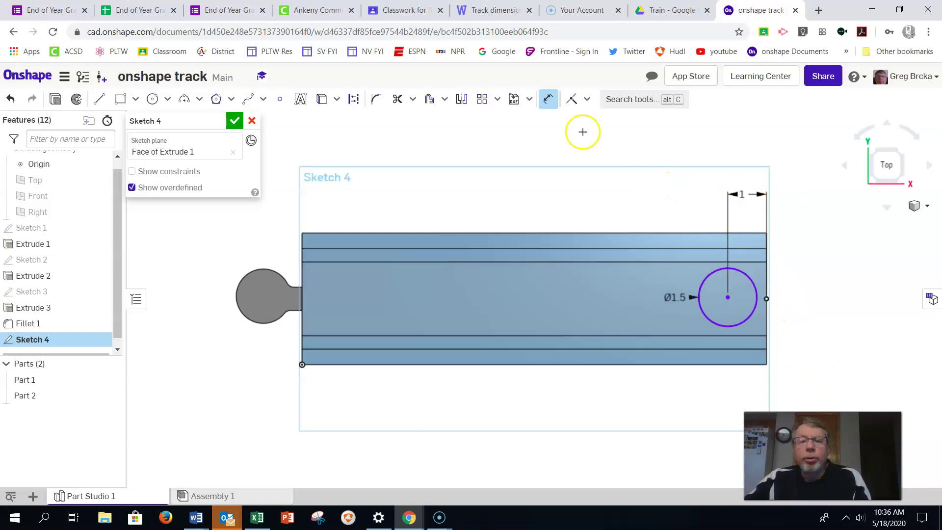
- Place two sketch points on the end edge beside the socket circle, one above and one below its centre
{"action": "left_click", "coordinate": [280, 99]}
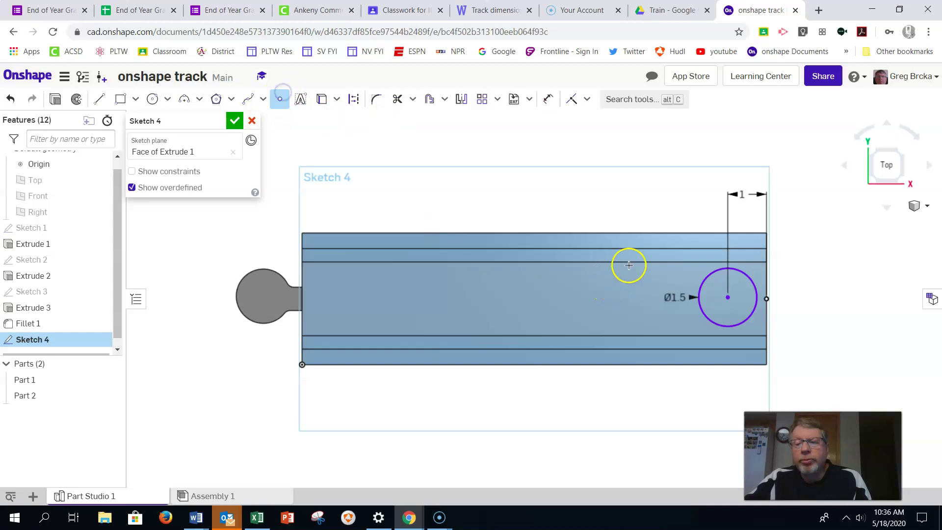
{"action": "left_click", "coordinate": [764, 284]}
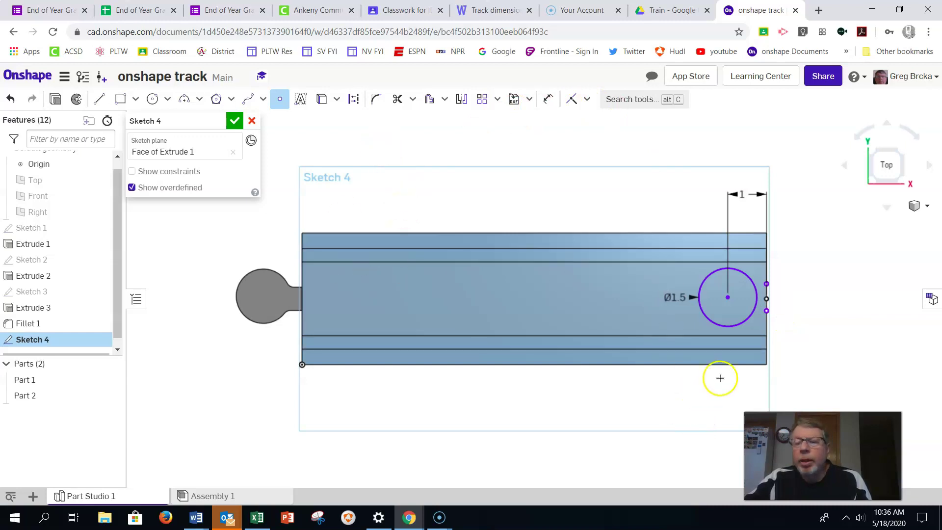
{"action": "scroll", "coordinate": [734, 330], "scroll_direction": "down", "scroll_amount": 2}
{"action": "scroll", "coordinate": [750, 291], "scroll_direction": "up", "scroll_amount": 3}
{"action": "scroll", "coordinate": [751, 295], "scroll_direction": "down", "scroll_amount": 3}
{"action": "scroll", "coordinate": [753, 299], "scroll_direction": "up", "scroll_amount": 1}
{"action": "scroll", "coordinate": [753, 300], "scroll_direction": "up", "scroll_amount": 5}
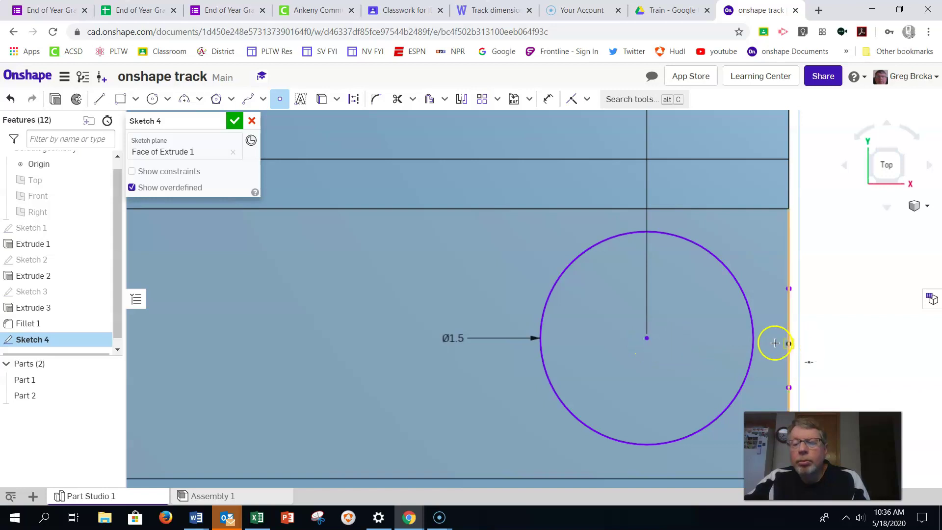
{"action": "scroll", "coordinate": [664, 370], "scroll_direction": "up", "scroll_amount": 3}
{"action": "scroll", "coordinate": [664, 370], "scroll_direction": "down", "scroll_amount": 3}
{"action": "scroll", "coordinate": [665, 373], "scroll_direction": "down", "scroll_amount": 2}
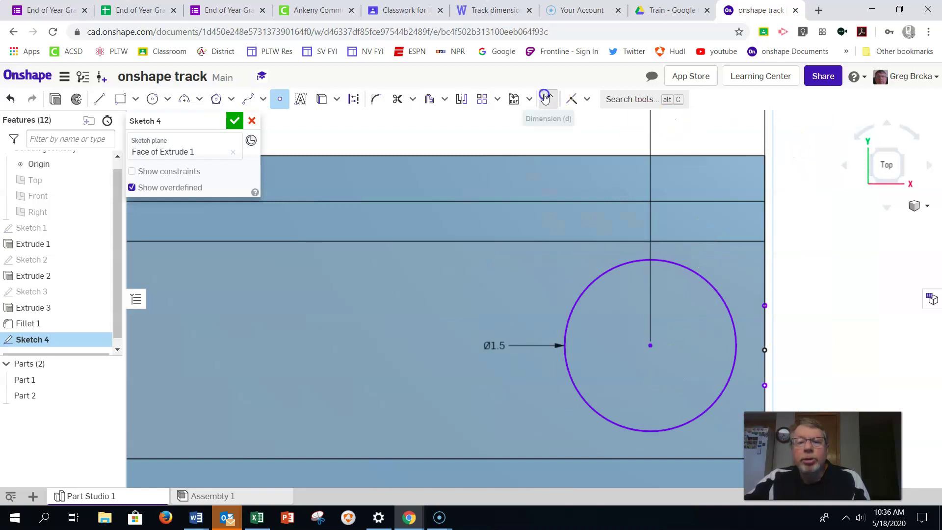
- Dimension the socket circle's centre 1.7 in vertically from the block's upper long edge
{"action": "left_click", "coordinate": [553, 105]}
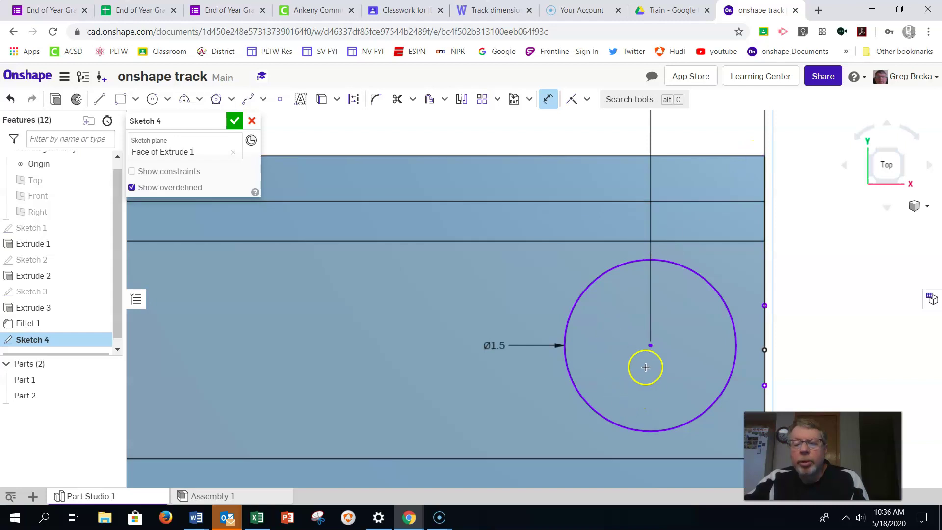
{"action": "left_click", "coordinate": [648, 342]}
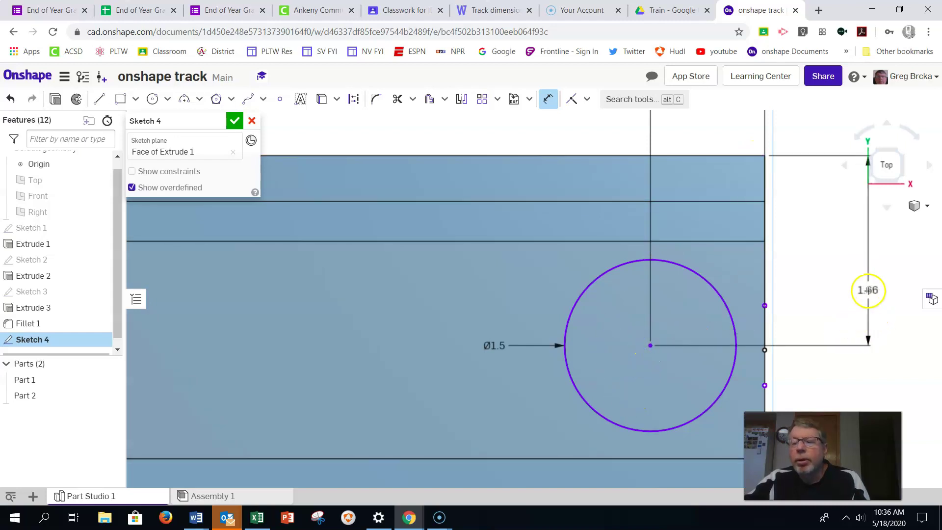
{"action": "left_click", "coordinate": [867, 291]}
{"action": "type", "text": "1.7"}
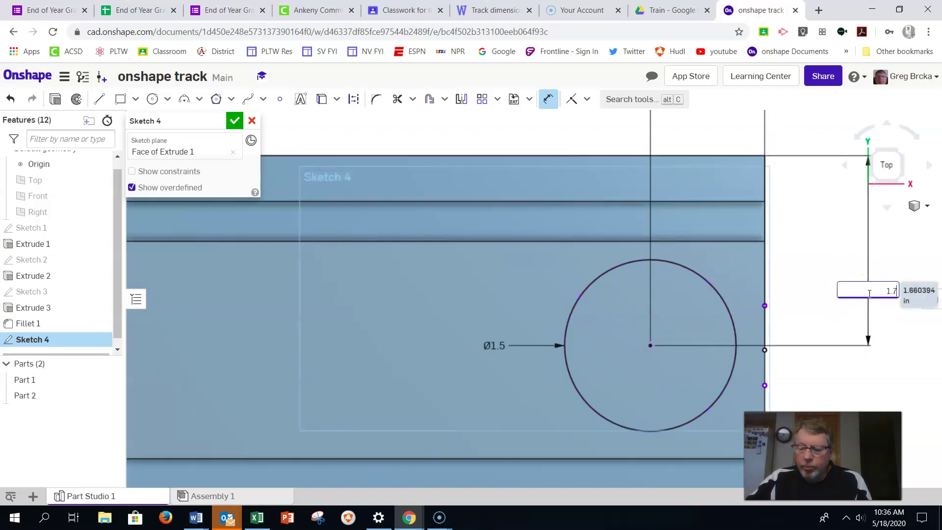
{"action": "key", "text": "Return"}
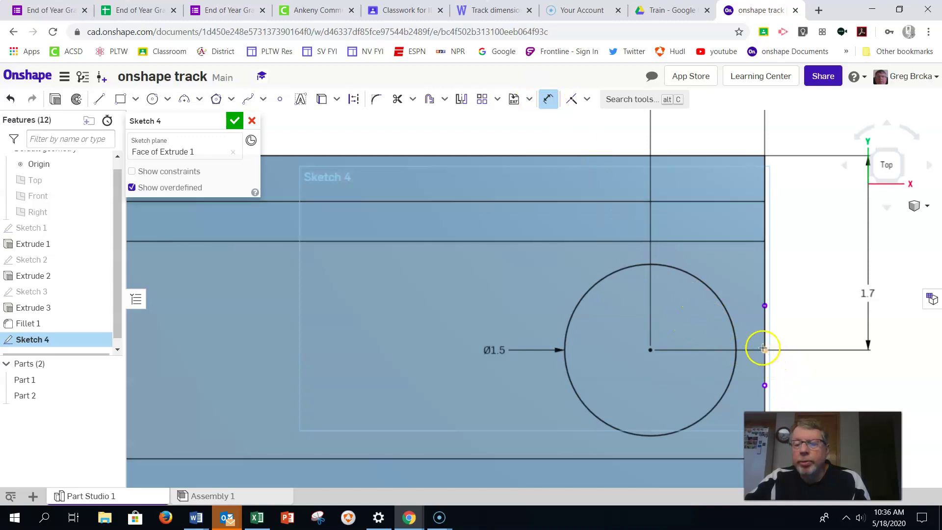
- Dimension each of the two end-edge points .65/2 in vertically from the edge's midpoint
{"action": "left_click", "coordinate": [765, 306]}
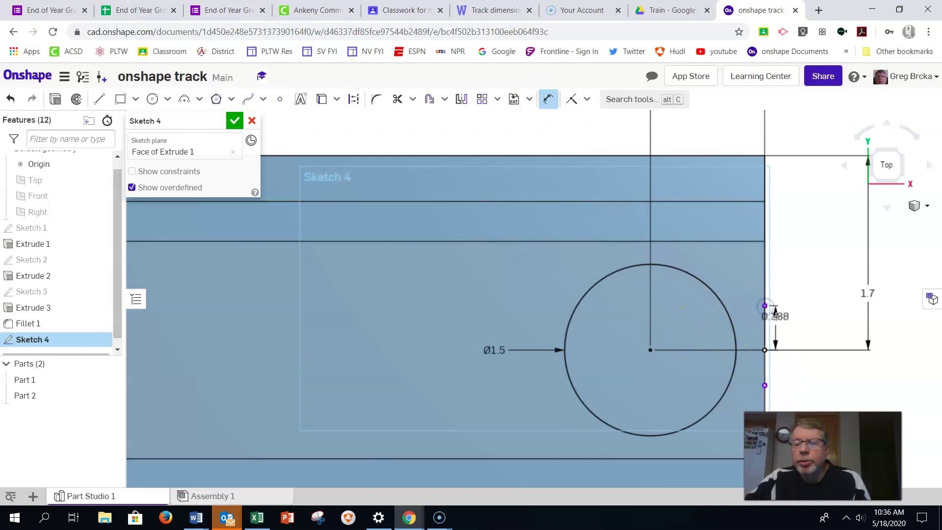
{"action": "left_click", "coordinate": [779, 321]}
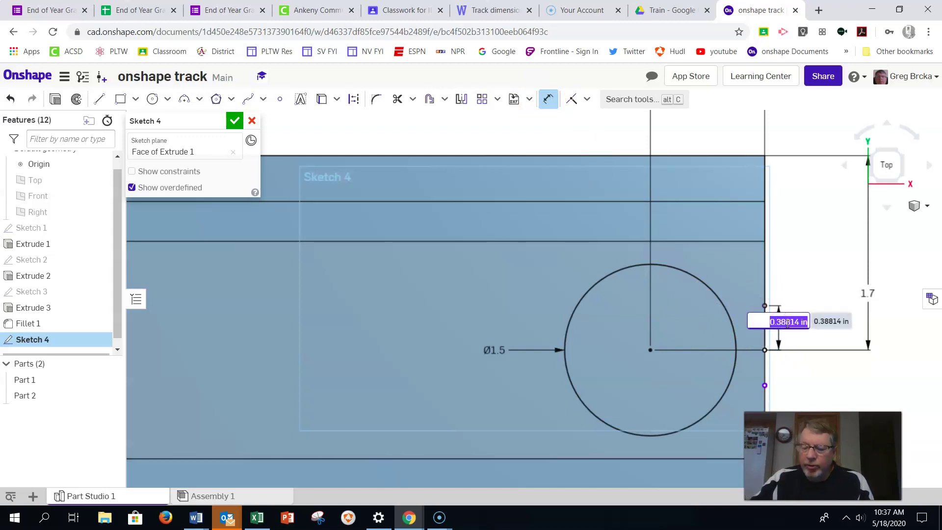
{"action": "type", "text": ".65/2"}
{"action": "key", "text": "Return"}
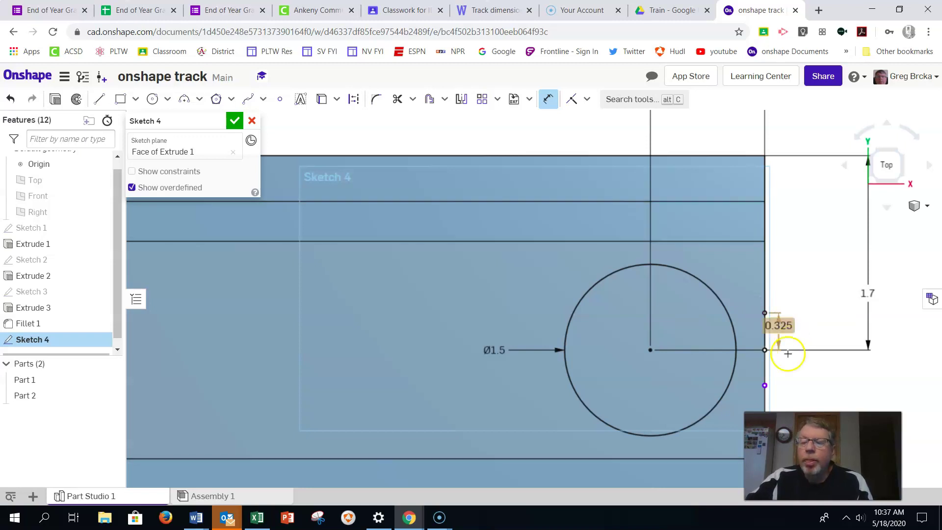
{"action": "left_click", "coordinate": [766, 384]}
{"action": "left_click", "coordinate": [765, 350]}
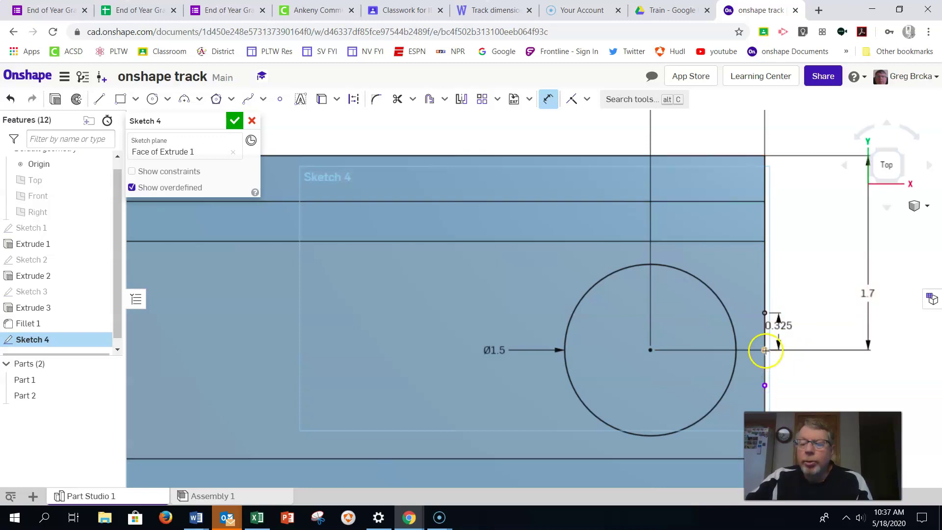
{"action": "left_click", "coordinate": [797, 362]}
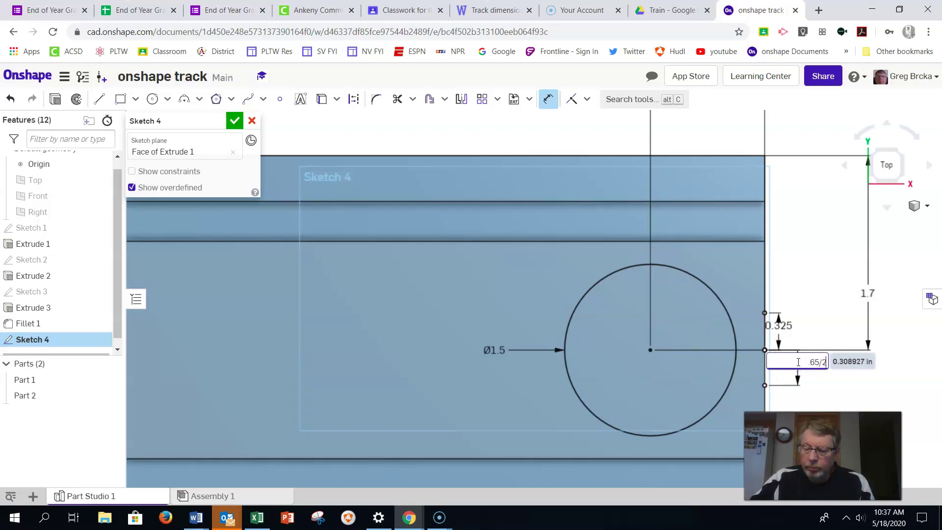
{"action": "key", "text": "Return"}
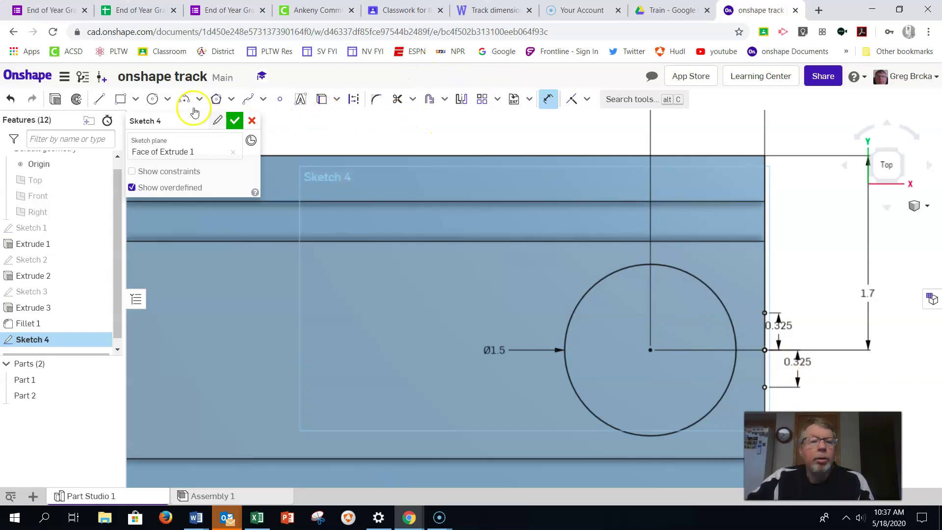
- Draw horizontal lines from both end-edge points to the socket circle, trim the arc between them and finish the sketch
{"action": "left_click", "coordinate": [97, 99]}
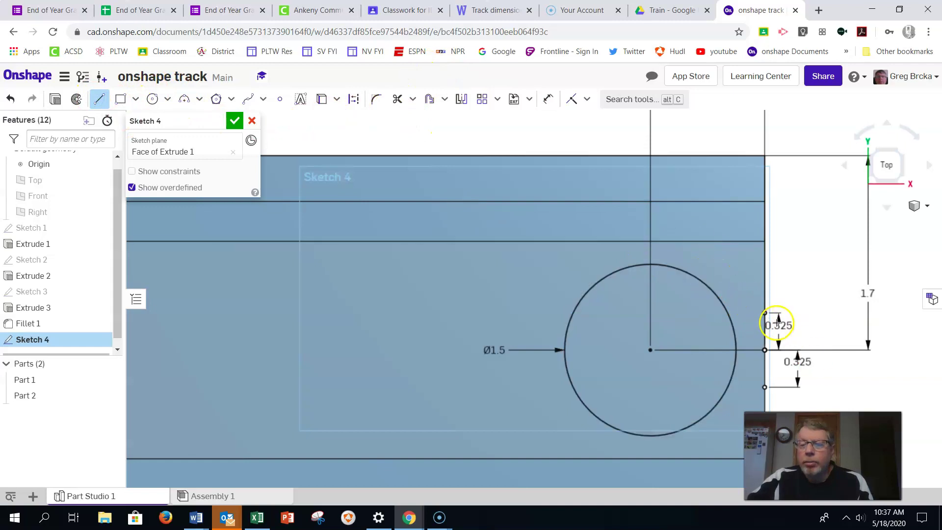
{"action": "left_click", "coordinate": [765, 313]}
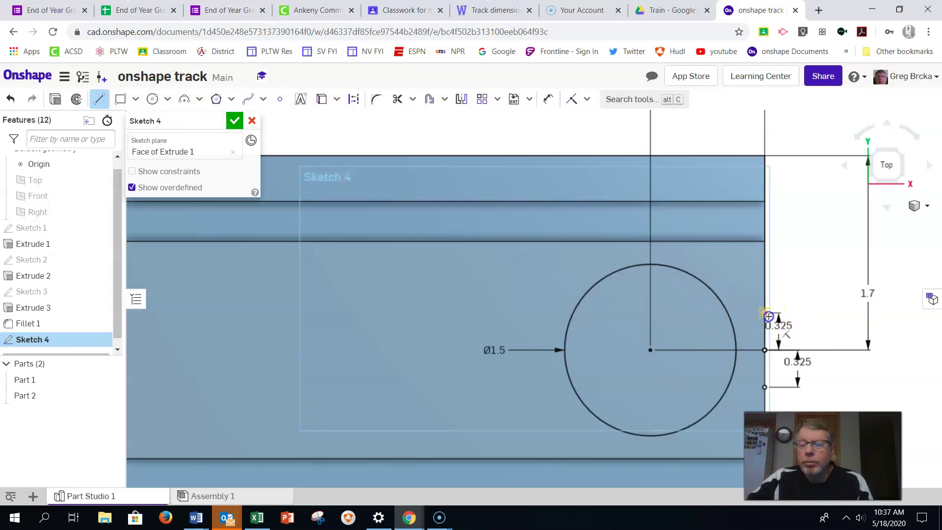
{"action": "left_click", "coordinate": [727, 313]}
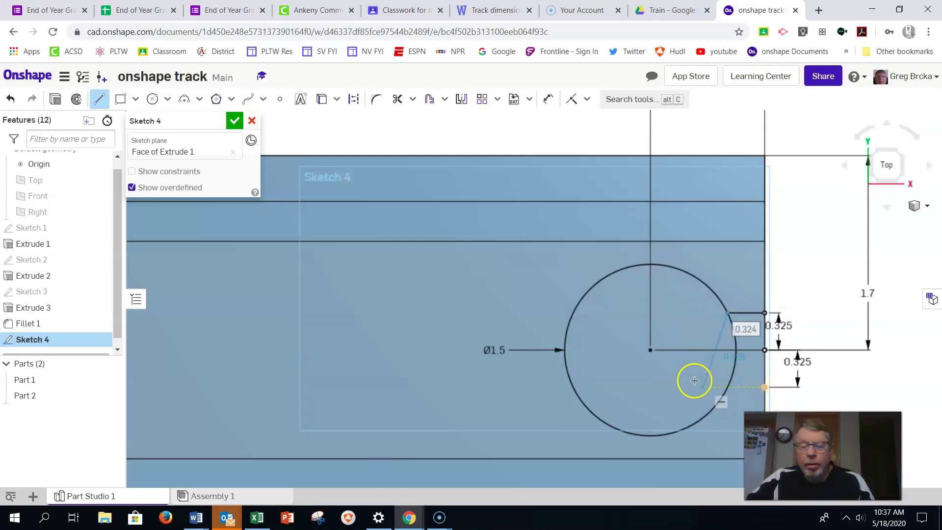
{"action": "key", "text": "Escape"}
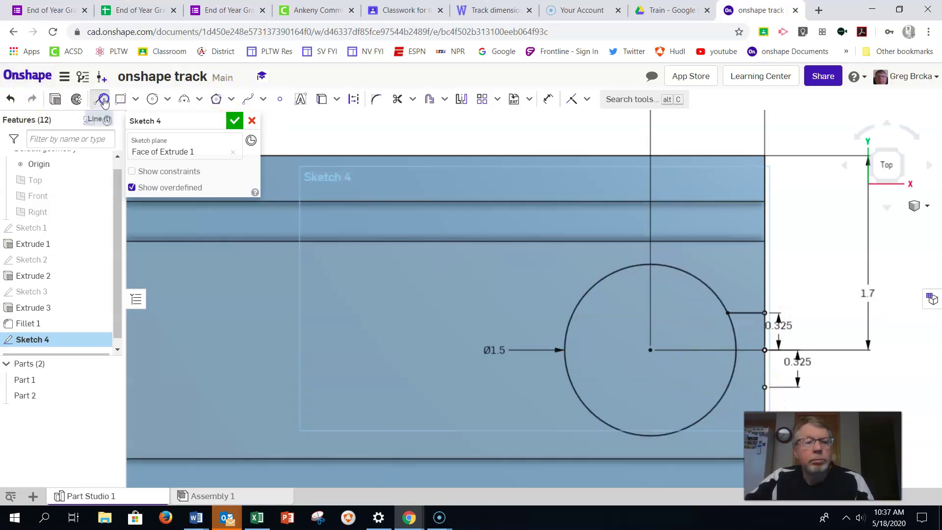
{"action": "left_click", "coordinate": [103, 101]}
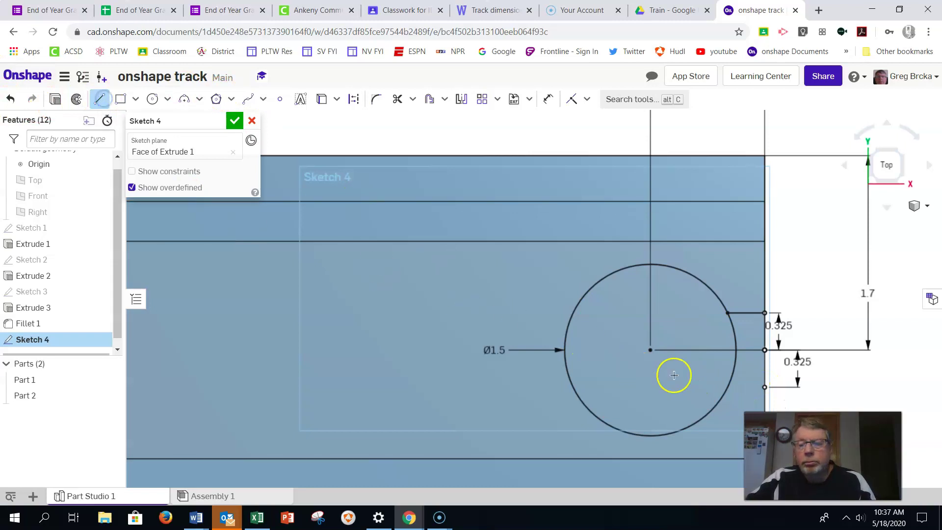
{"action": "left_click", "coordinate": [764, 388]}
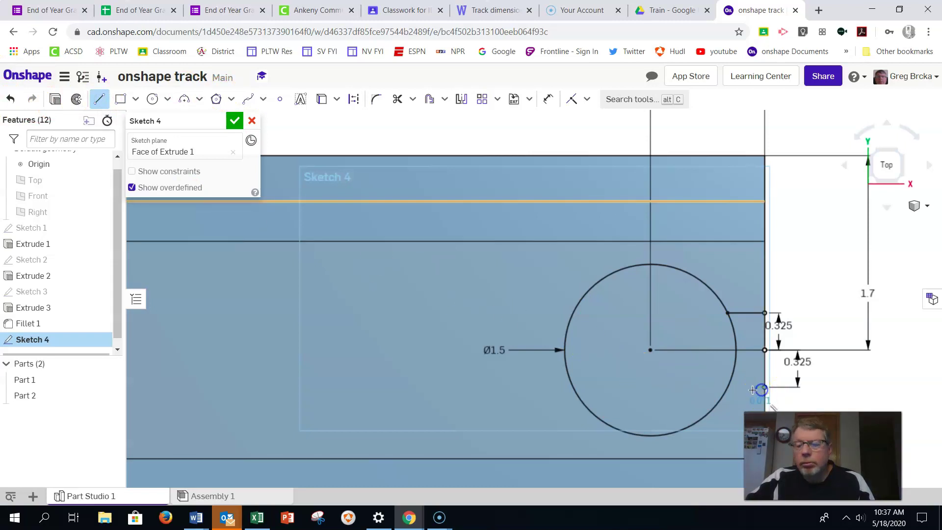
{"action": "left_click", "coordinate": [726, 389]}
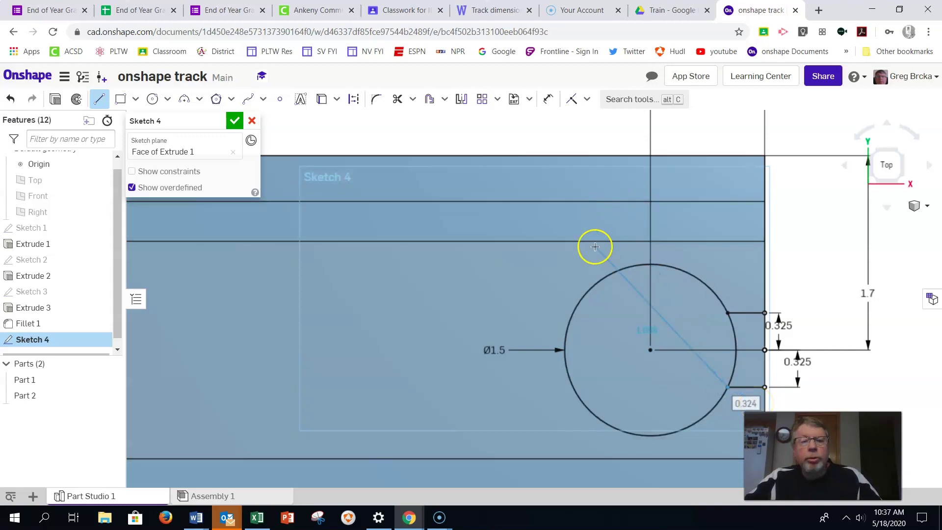
{"action": "left_click", "coordinate": [398, 99]}
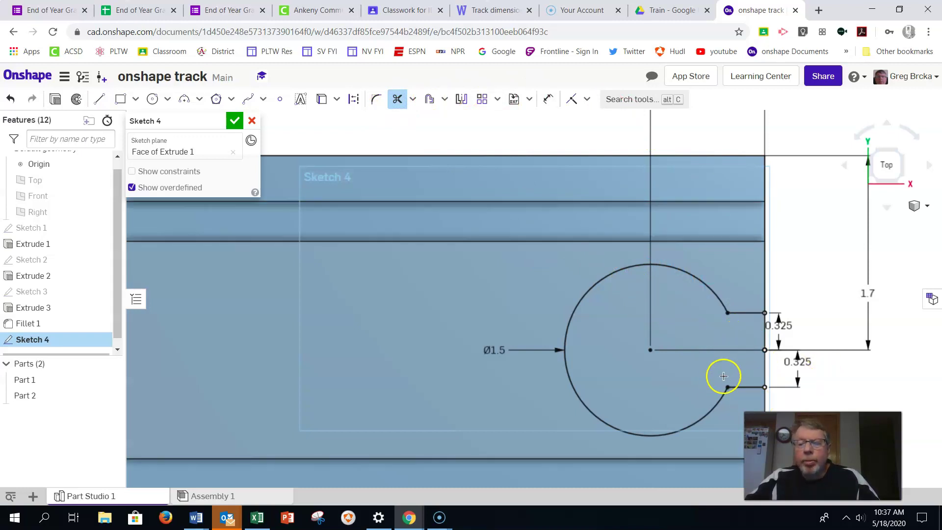
{"action": "left_click", "coordinate": [235, 118]}
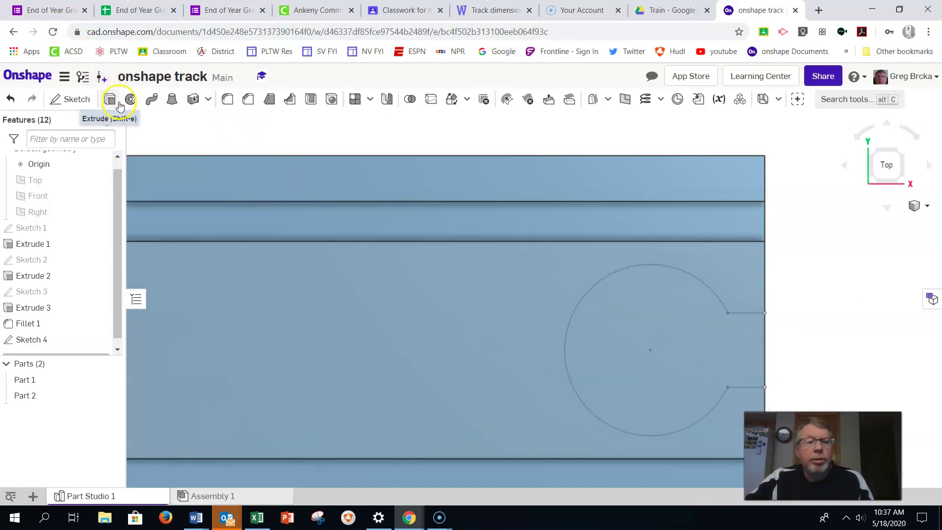
- Extrude the socket profile as a Remove cut through the block's full thickness
{"action": "left_click", "coordinate": [109, 98]}
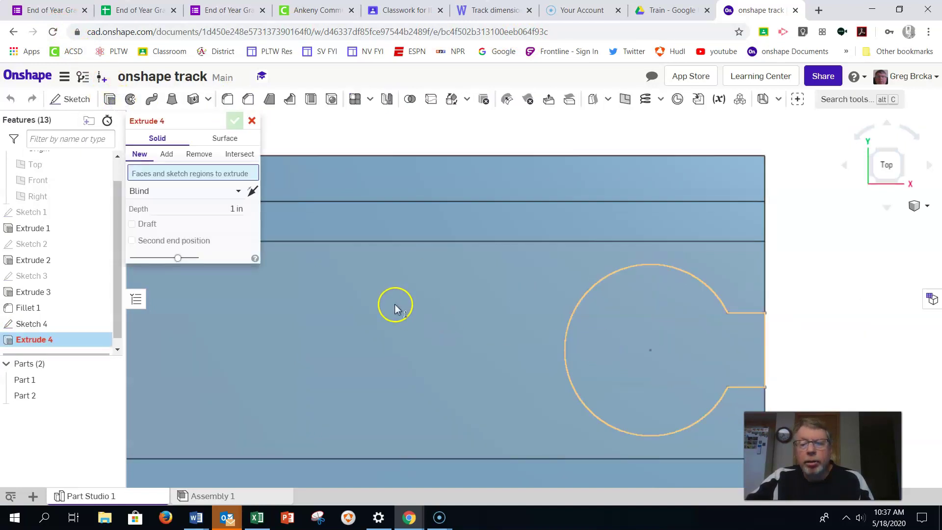
{"action": "left_click", "coordinate": [651, 352]}
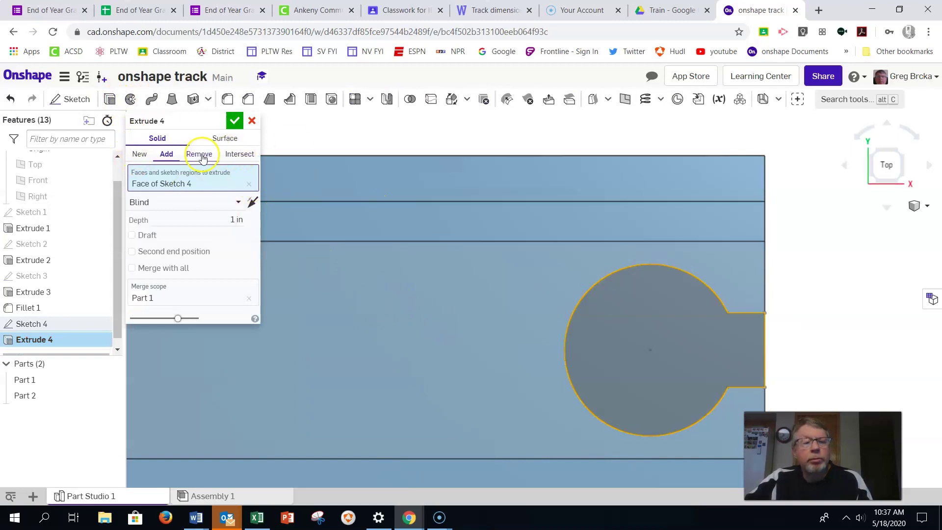
{"action": "left_click", "coordinate": [232, 216]}
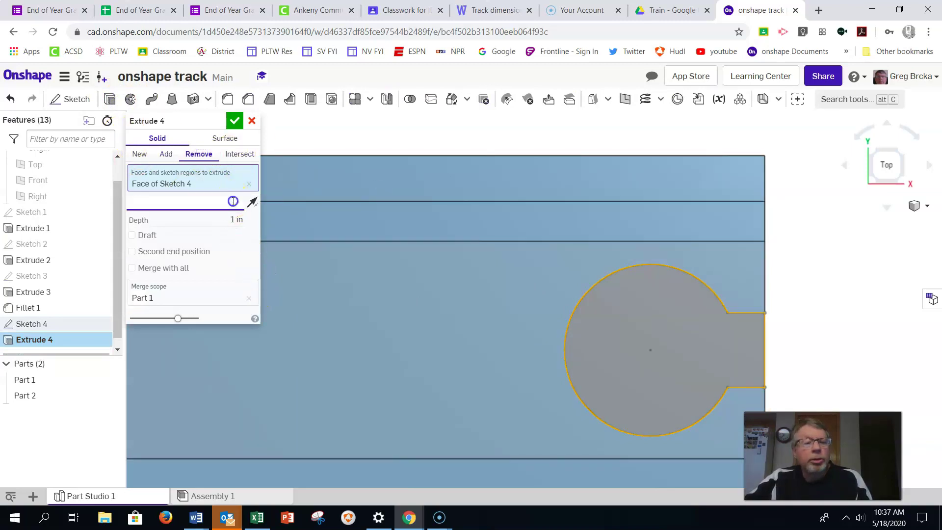
{"action": "left_click", "coordinate": [235, 203]}
{"action": "left_click", "coordinate": [191, 317]}
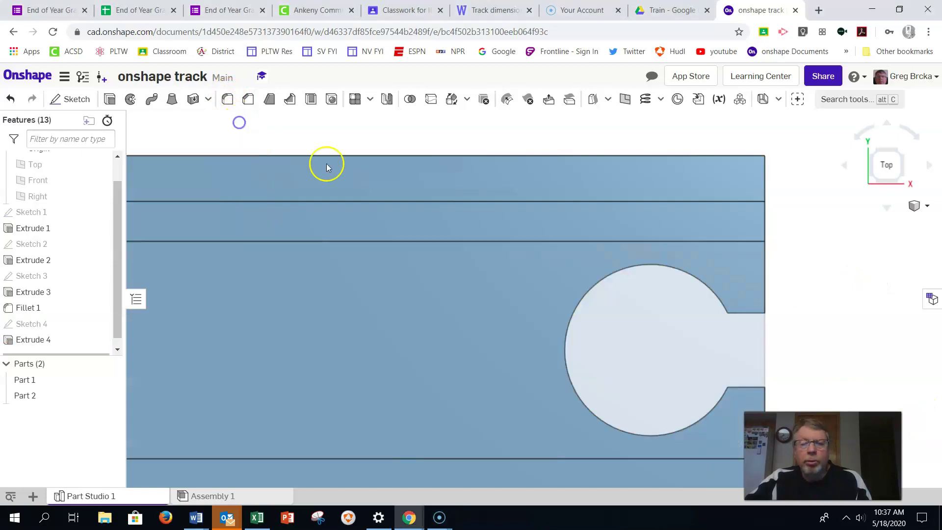
- Check the socket fillet radius in the track drawing and fillet the two edges where the circle meets the slot at 0.19 in
{"action": "mouse_move", "coordinate": [603, 191]}
{"action": "right_mouse_down"}
{"action": "mouse_move", "coordinate": [599, 172]}
{"action": "mouse_move", "coordinate": [612, 179]}
{"action": "mouse_move", "coordinate": [602, 185]}
{"action": "right_mouse_up"}
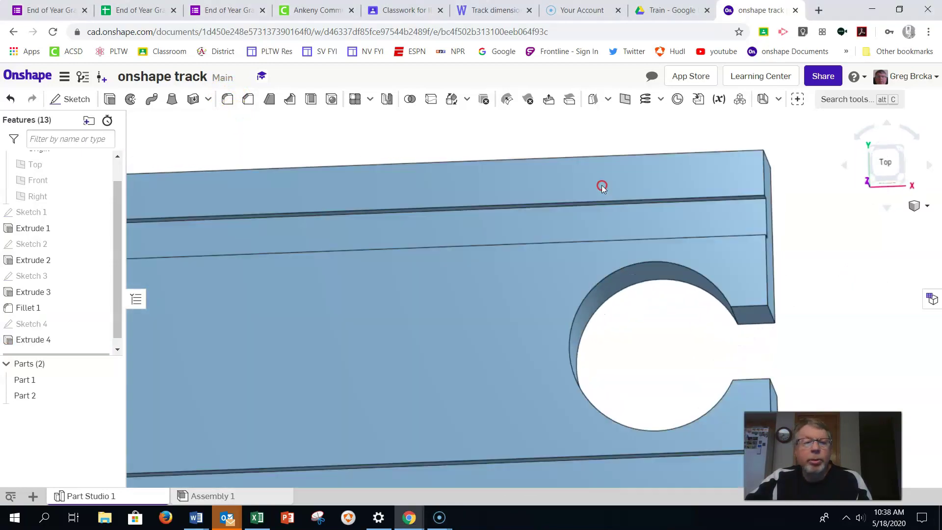
{"action": "left_click", "coordinate": [229, 101]}
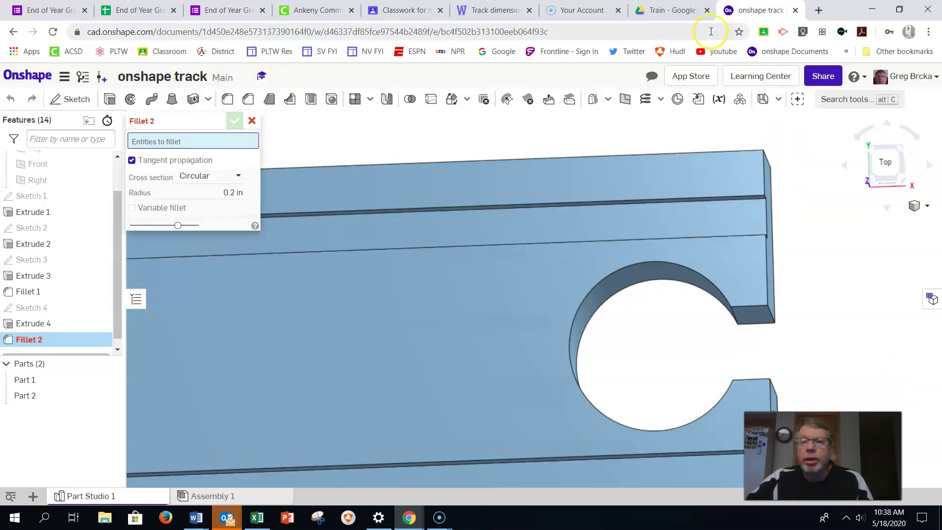
{"action": "left_click", "coordinate": [668, 10]}
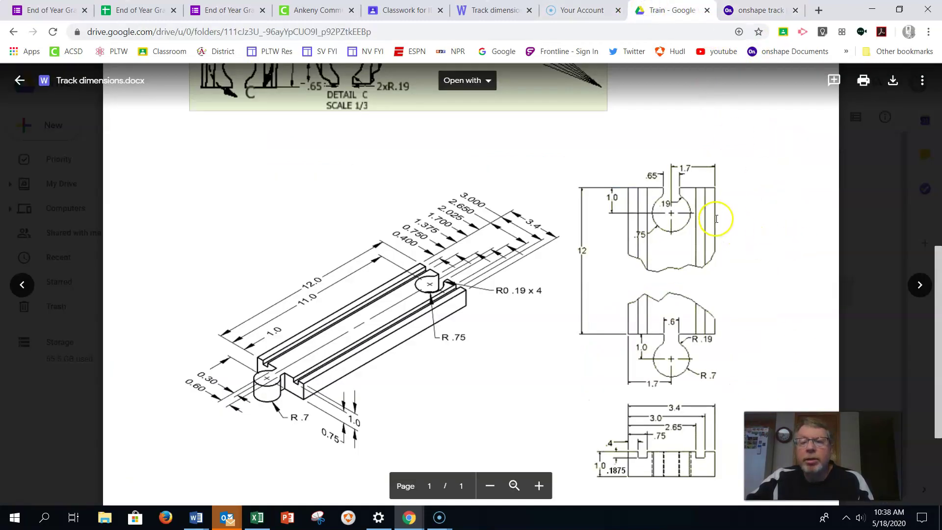
{"action": "left_click", "coordinate": [765, 7]}
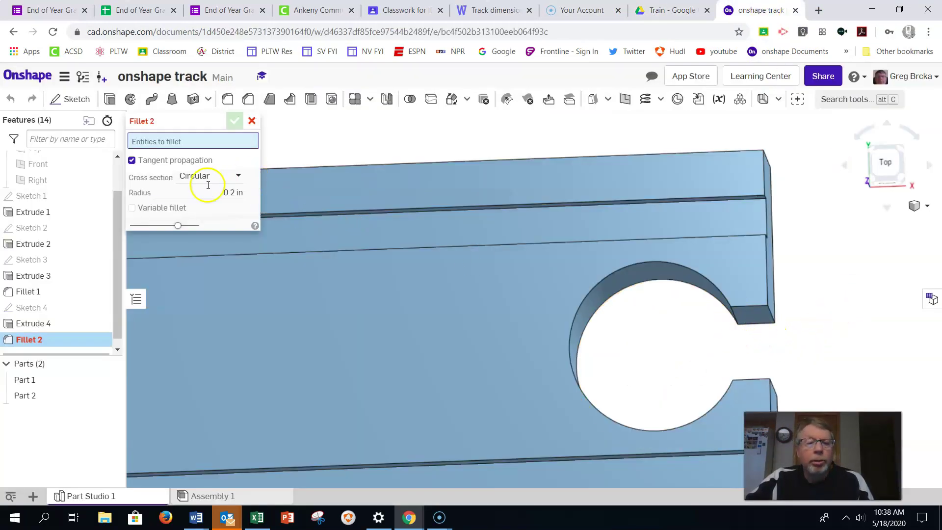
{"action": "left_click", "coordinate": [239, 195]}
{"action": "key", "text": "BackSpace"}
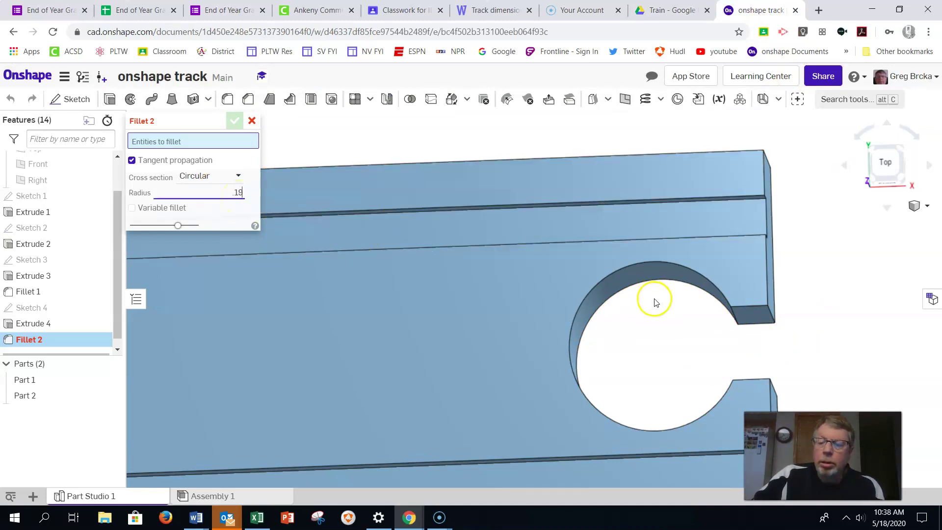
{"action": "left_click", "coordinate": [735, 320]}
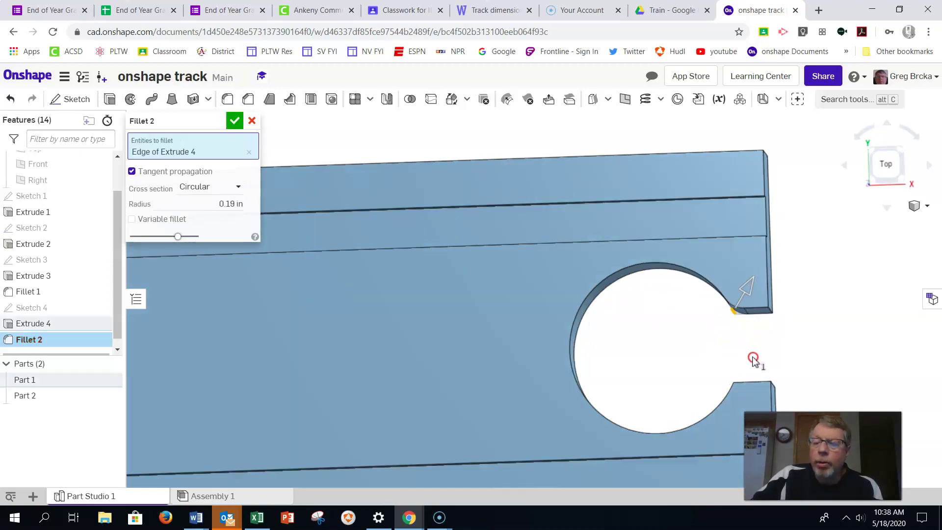
{"action": "right_click_drag", "start_coordinate": [746, 395], "coordinate": [734, 395]}
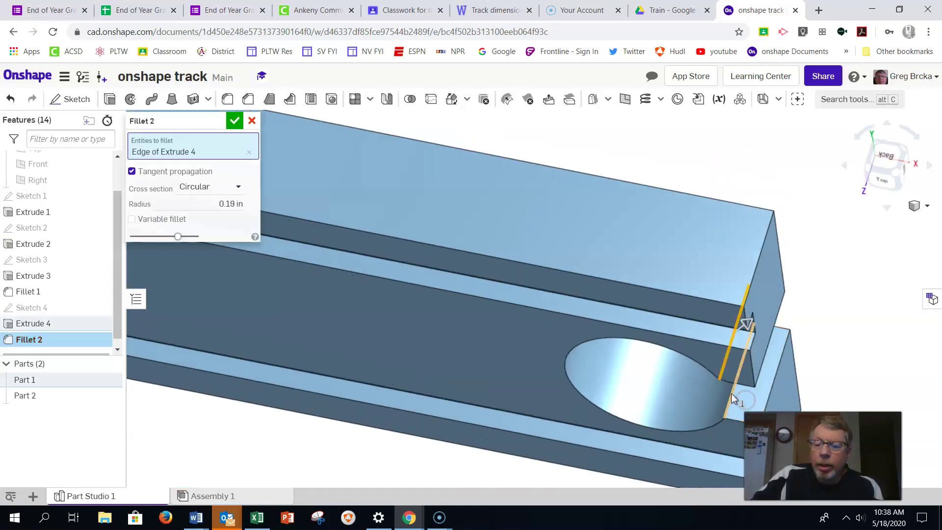
{"action": "left_click", "coordinate": [731, 396]}
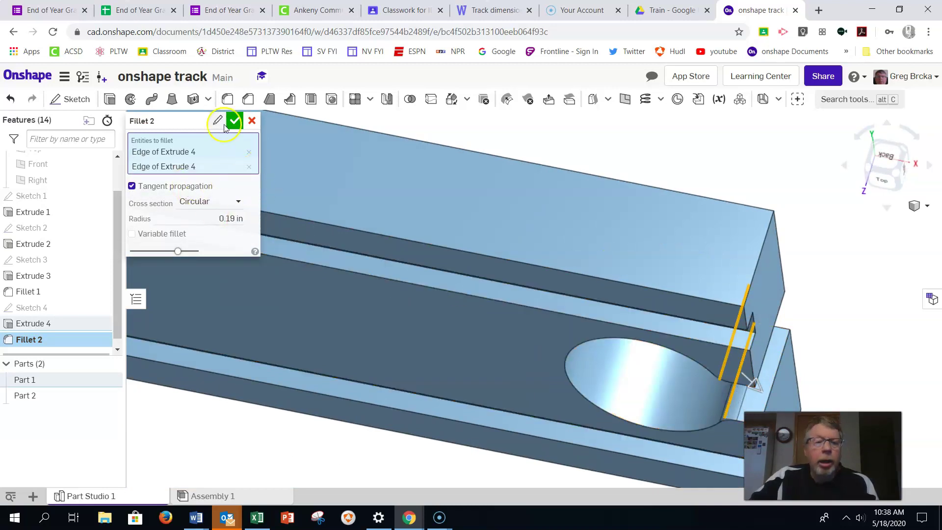
{"action": "left_click", "coordinate": [242, 123]}
{"action": "mouse_move", "coordinate": [543, 189]}
{"action": "right_mouse_down"}
{"action": "mouse_move", "coordinate": [568, 141]}
{"action": "mouse_move", "coordinate": [554, 200]}
{"action": "right_mouse_up"}
{"action": "scroll", "coordinate": [563, 225], "scroll_direction": "up", "scroll_amount": 2}
{"action": "scroll", "coordinate": [573, 210], "scroll_direction": "down", "scroll_amount": 5}
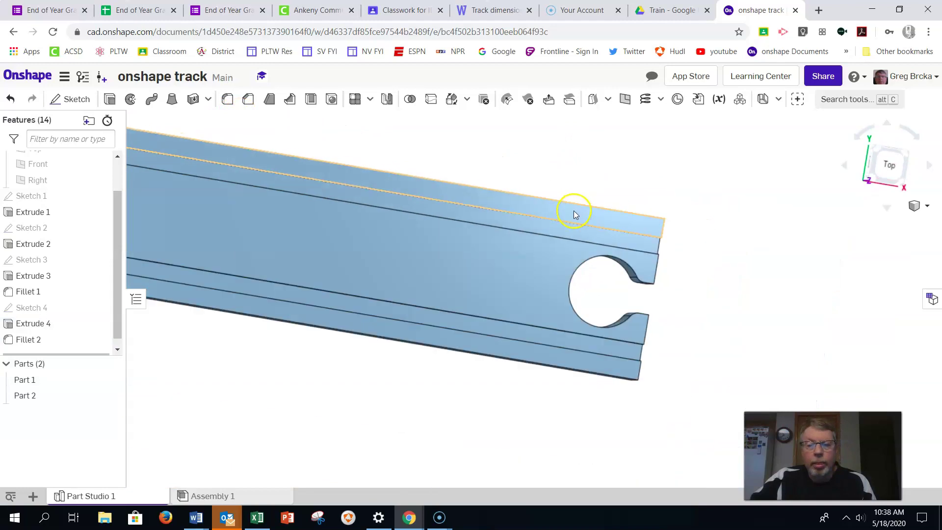
{"action": "mouse_move", "coordinate": [483, 332]}
{"action": "right_mouse_down"}
{"action": "mouse_move", "coordinate": [525, 338]}
{"action": "mouse_move", "coordinate": [458, 319]}
{"action": "mouse_move", "coordinate": [472, 318]}
{"action": "right_mouse_up"}
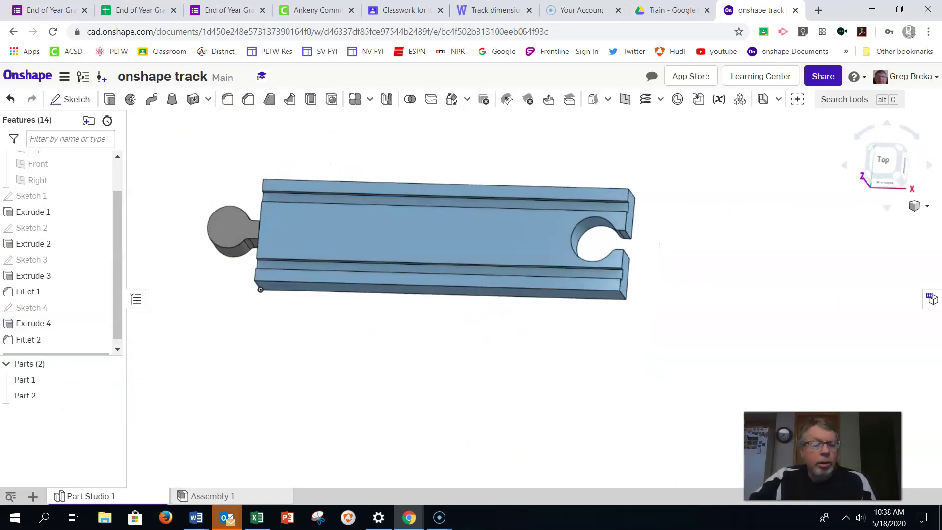